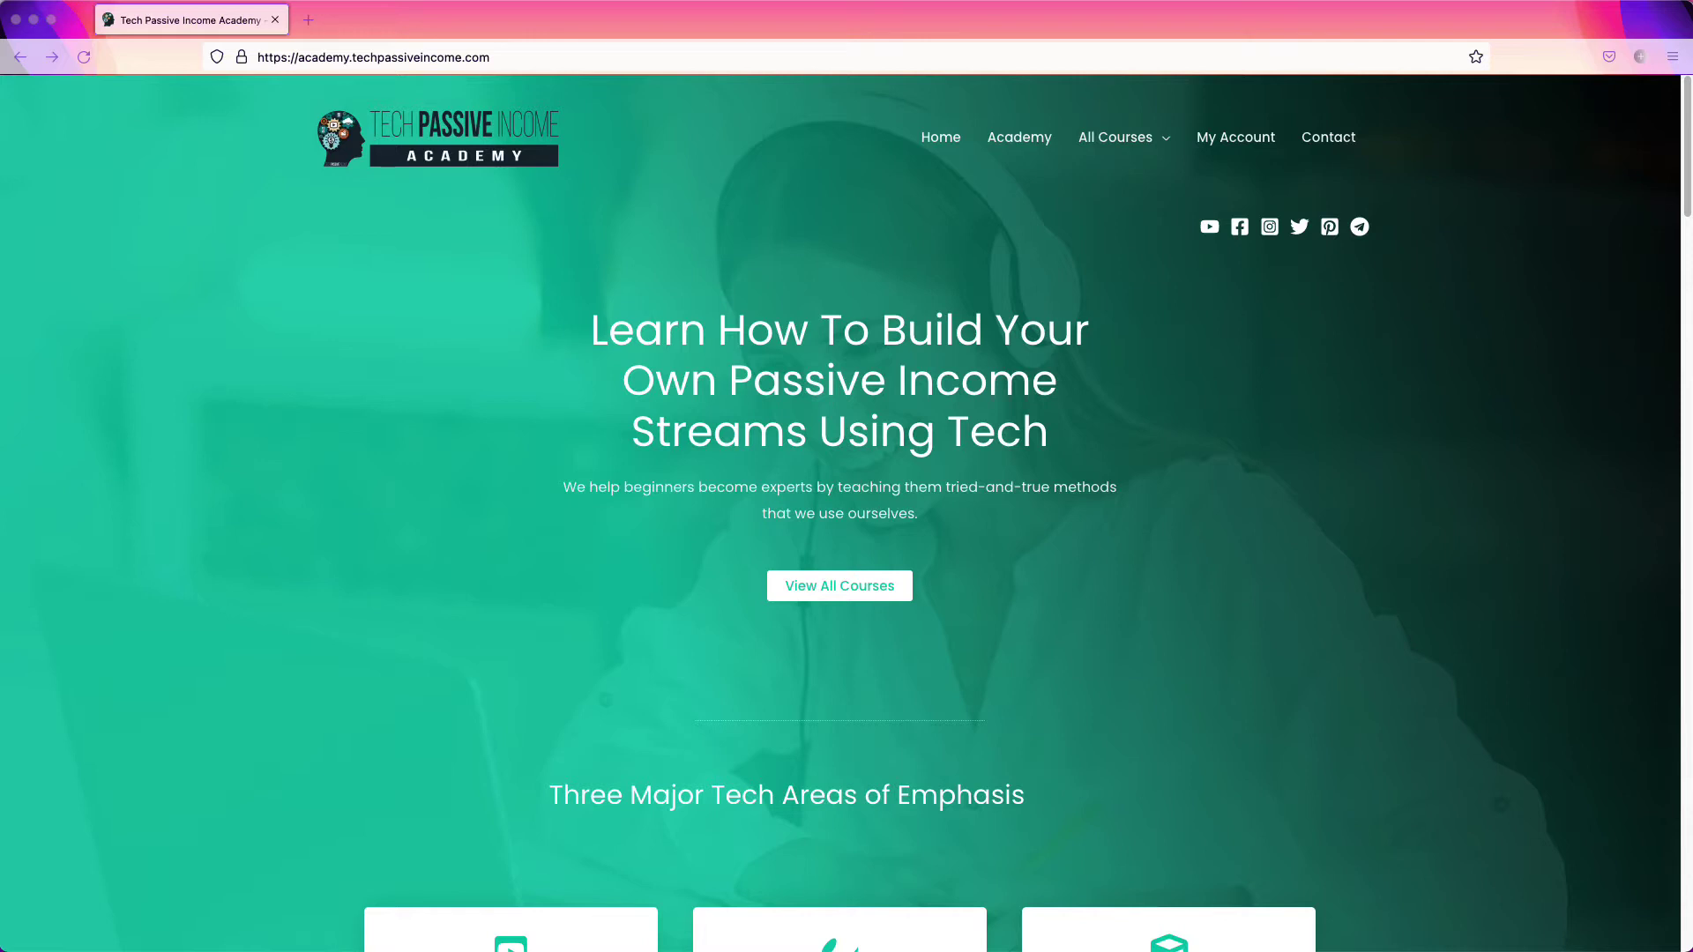
- Load the main techpassiveincome.com home page from the academy site's Home link
{"action": "left_click", "coordinate": [943, 145]}
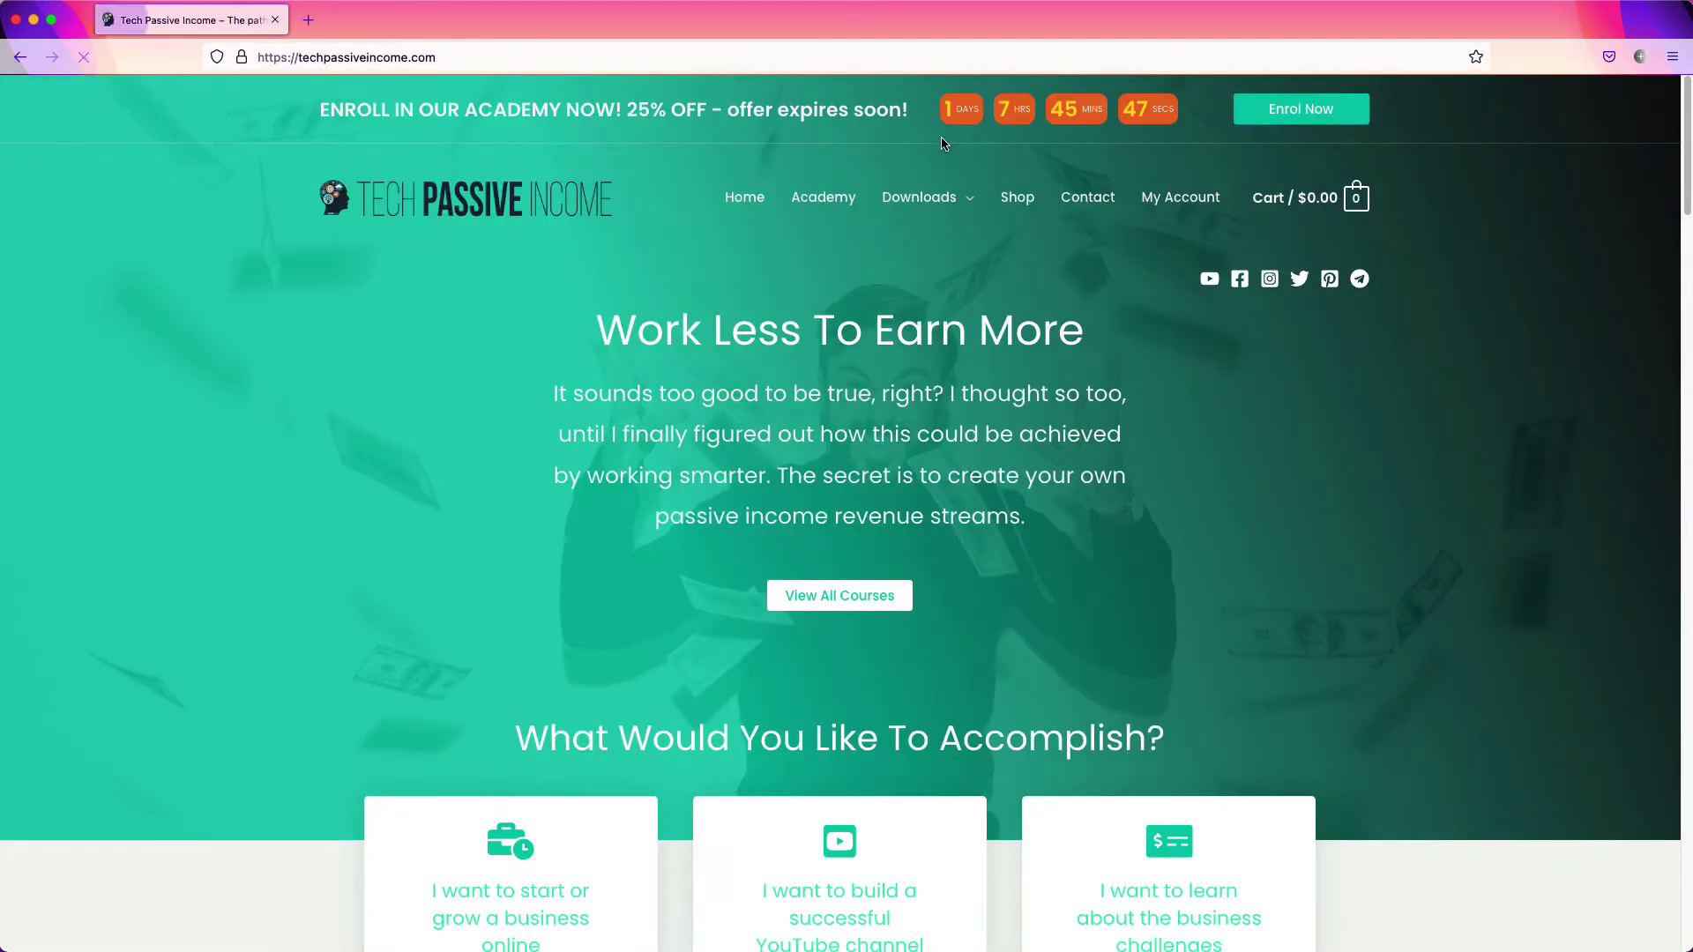
{"action": "mouse_move", "coordinate": [1019, 308]}
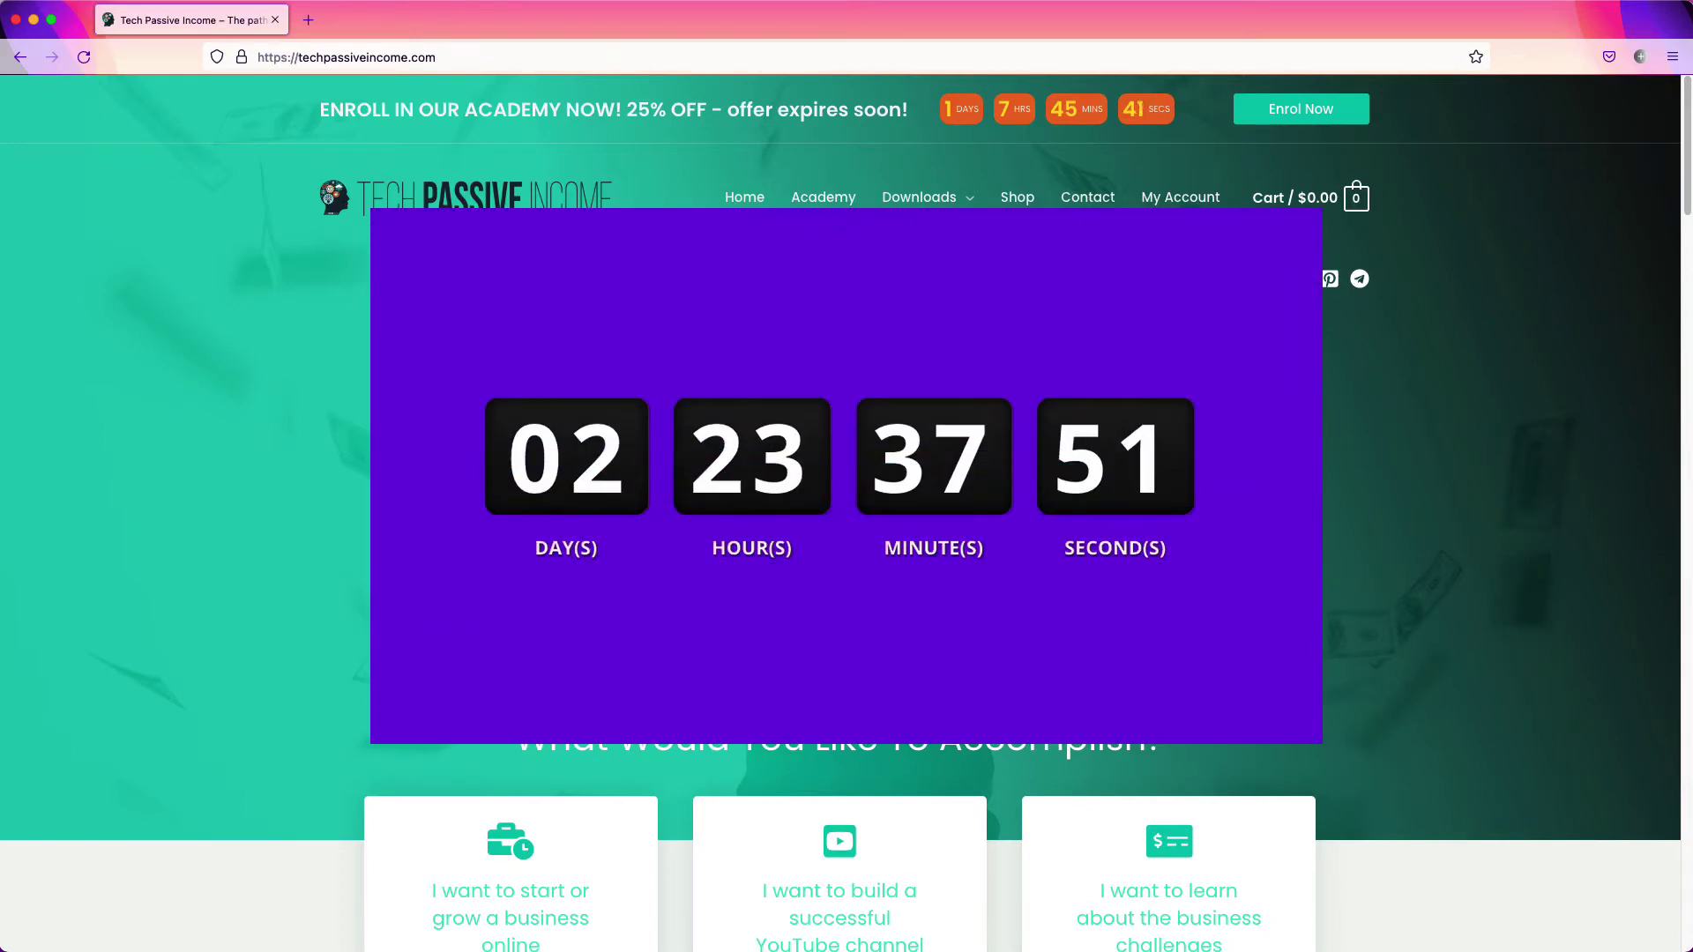
- Dismiss the purple countdown popup on the home page
{"action": "left_click", "coordinate": [1569, 791]}
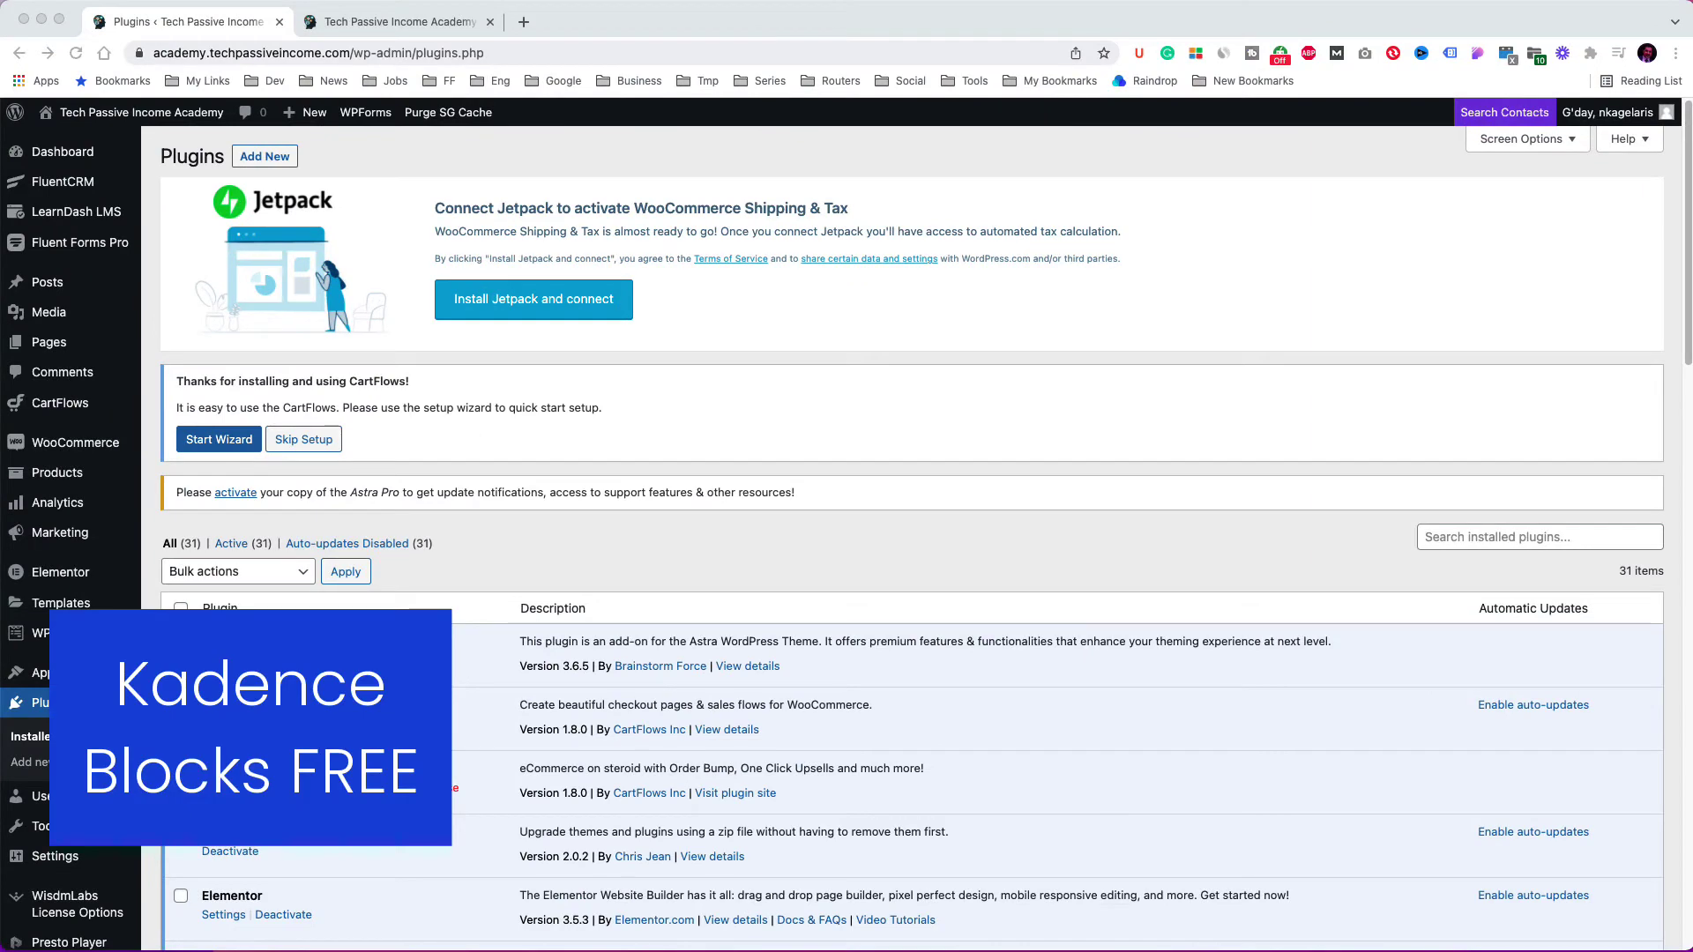
- Search the plugin directory for 'kadence blocks', then install and activate Kadence Blocks
{"action": "left_click", "coordinate": [375, 138]}
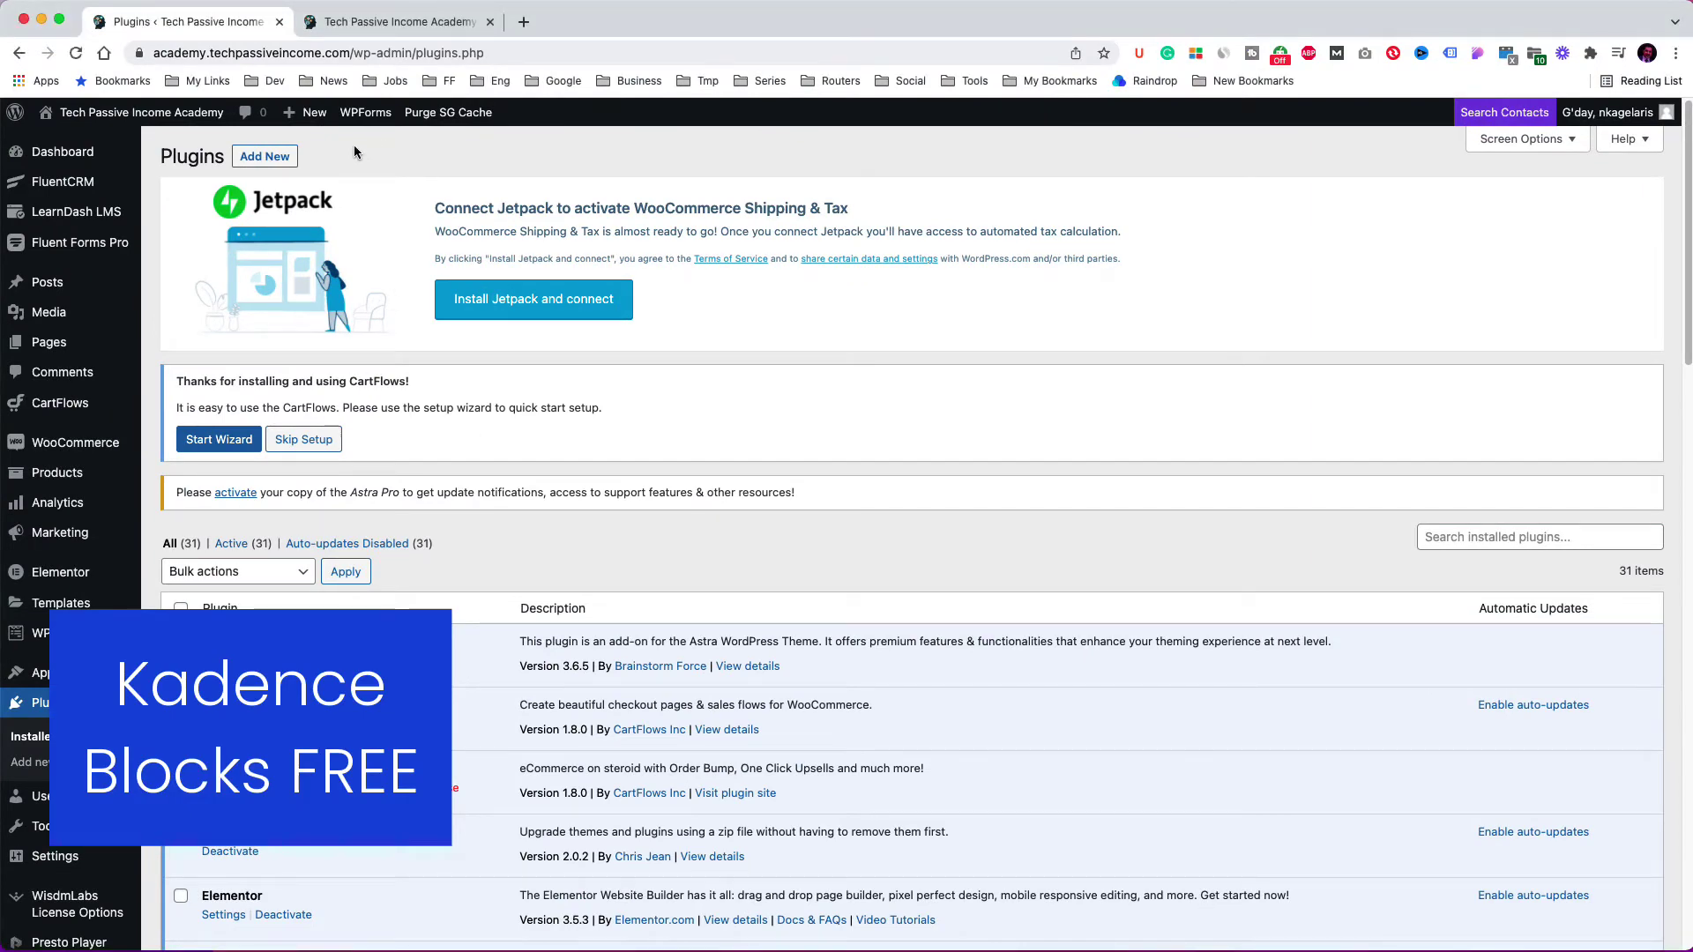
{"action": "left_click", "coordinate": [279, 162]}
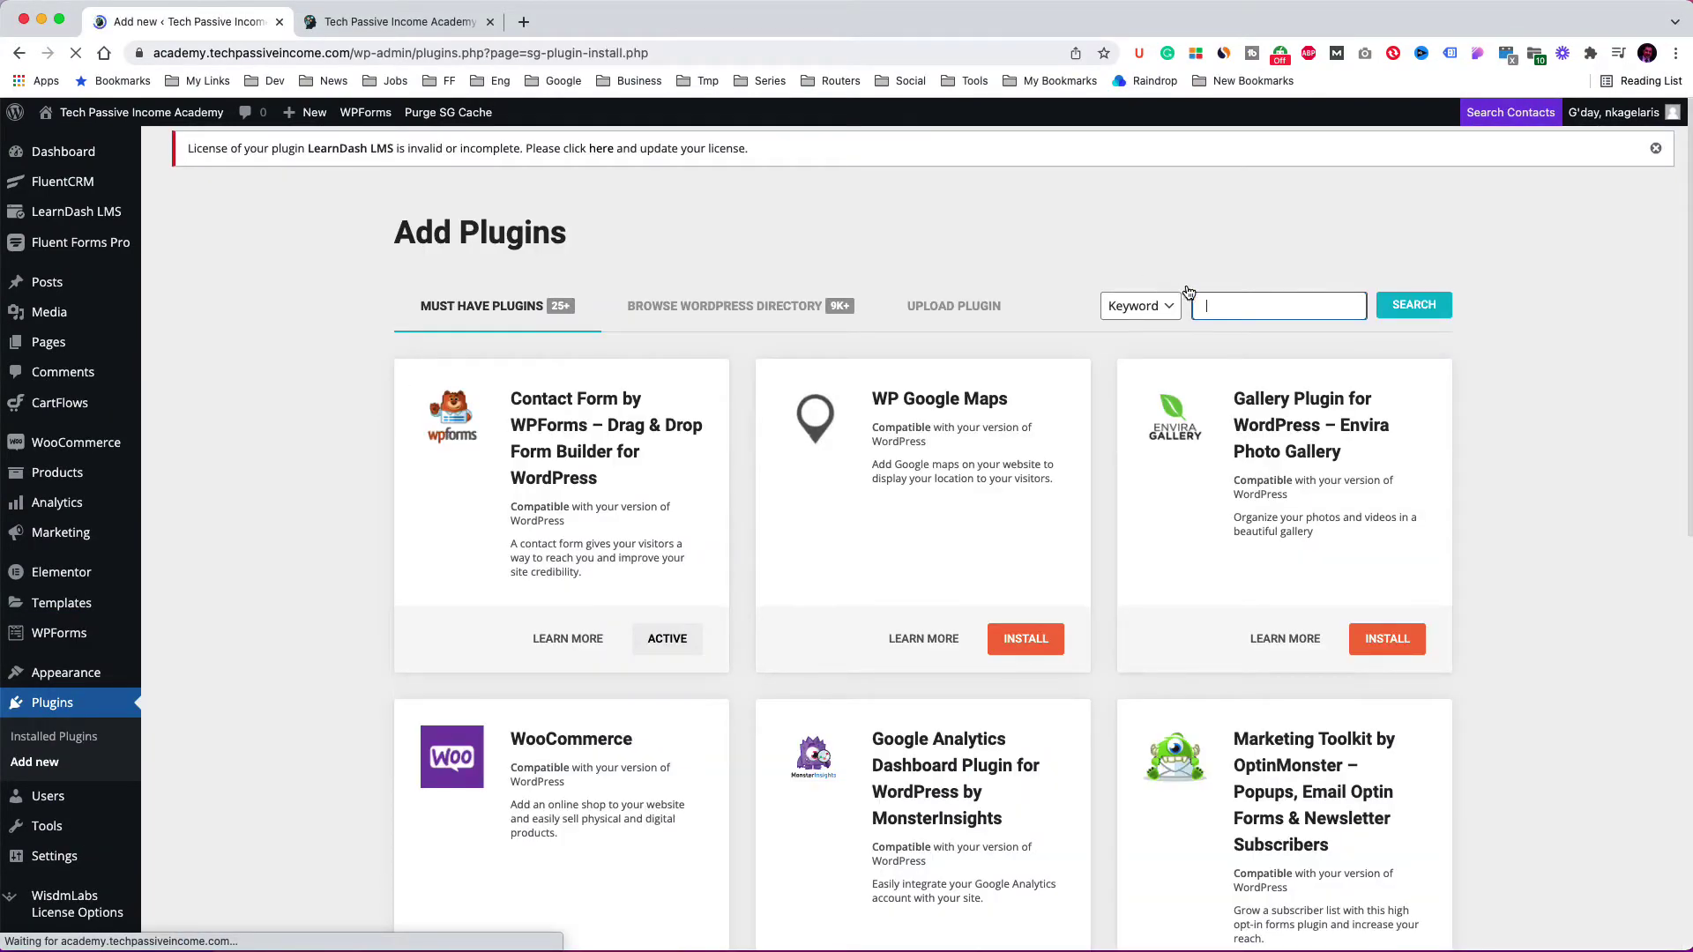
{"action": "type", "text": "kadenc"}
{"action": "key", "text": "Down"}
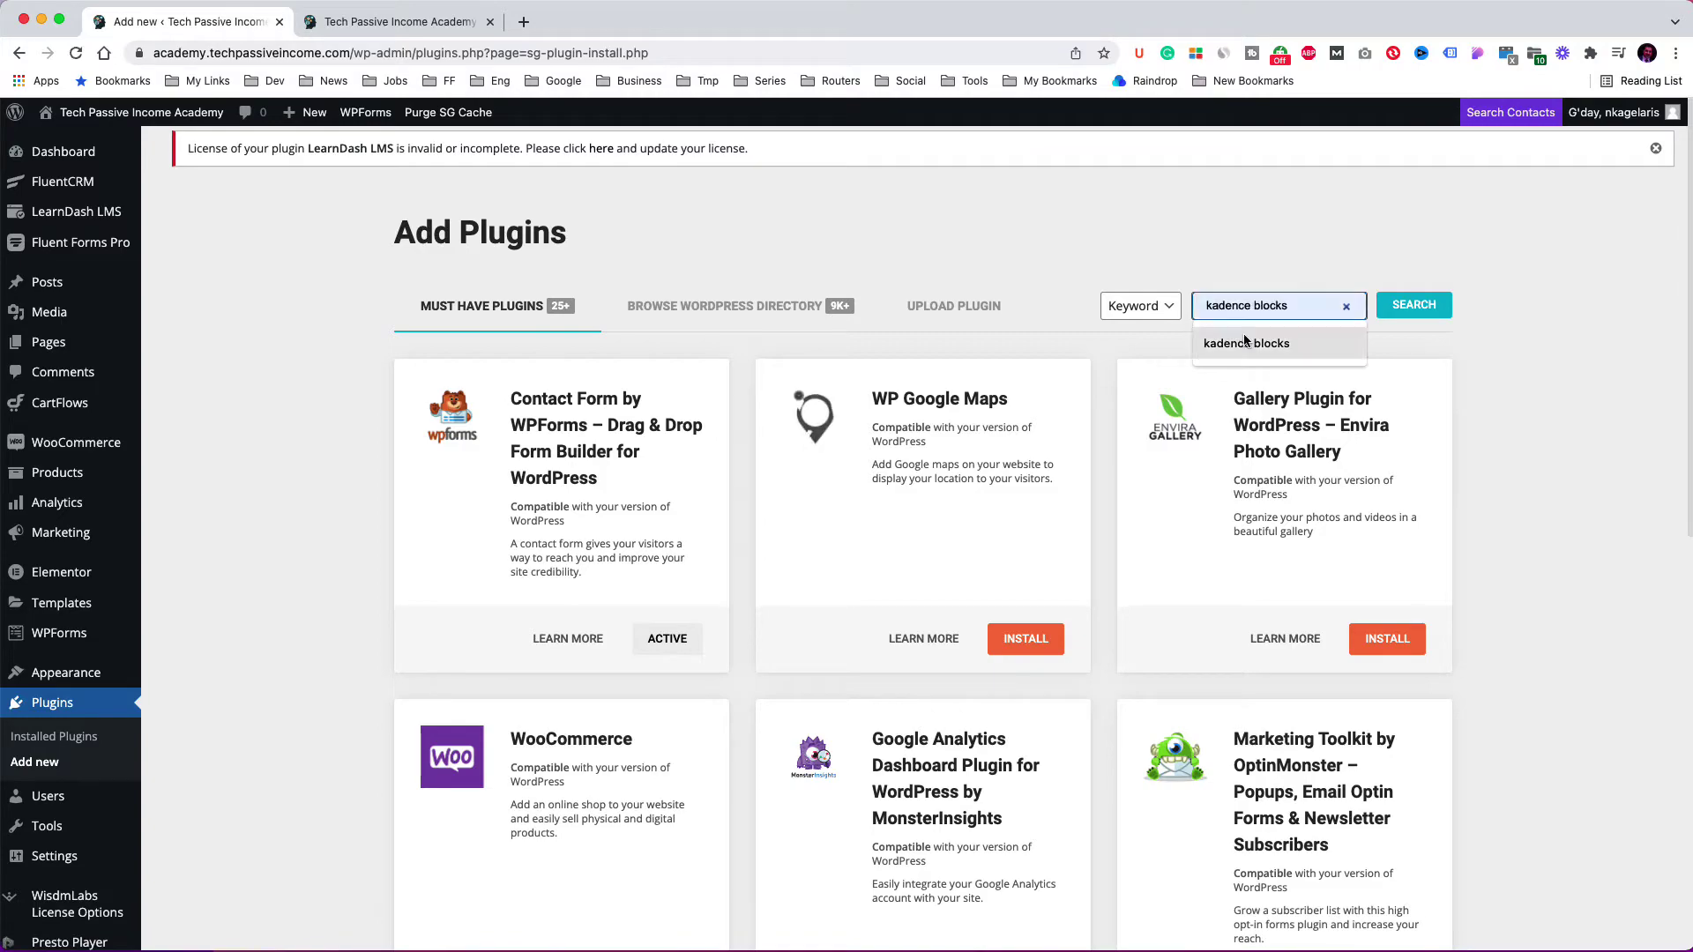
{"action": "key", "text": "Return"}
{"action": "left_click", "coordinate": [1417, 311]}
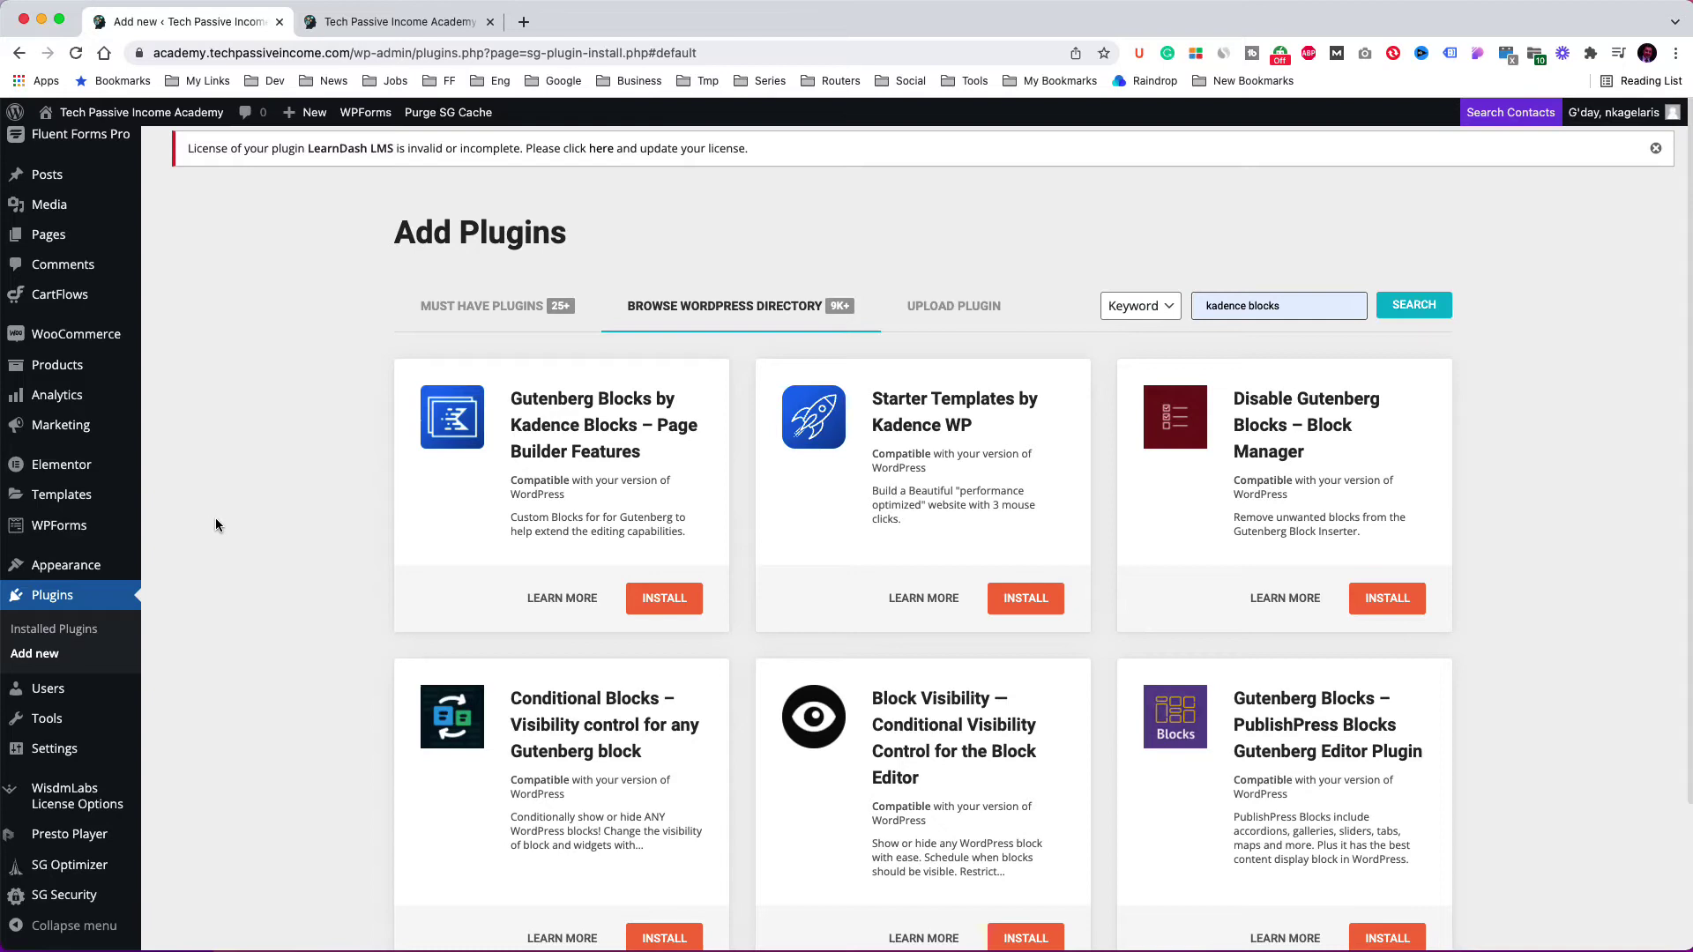
{"action": "left_click", "coordinate": [664, 600]}
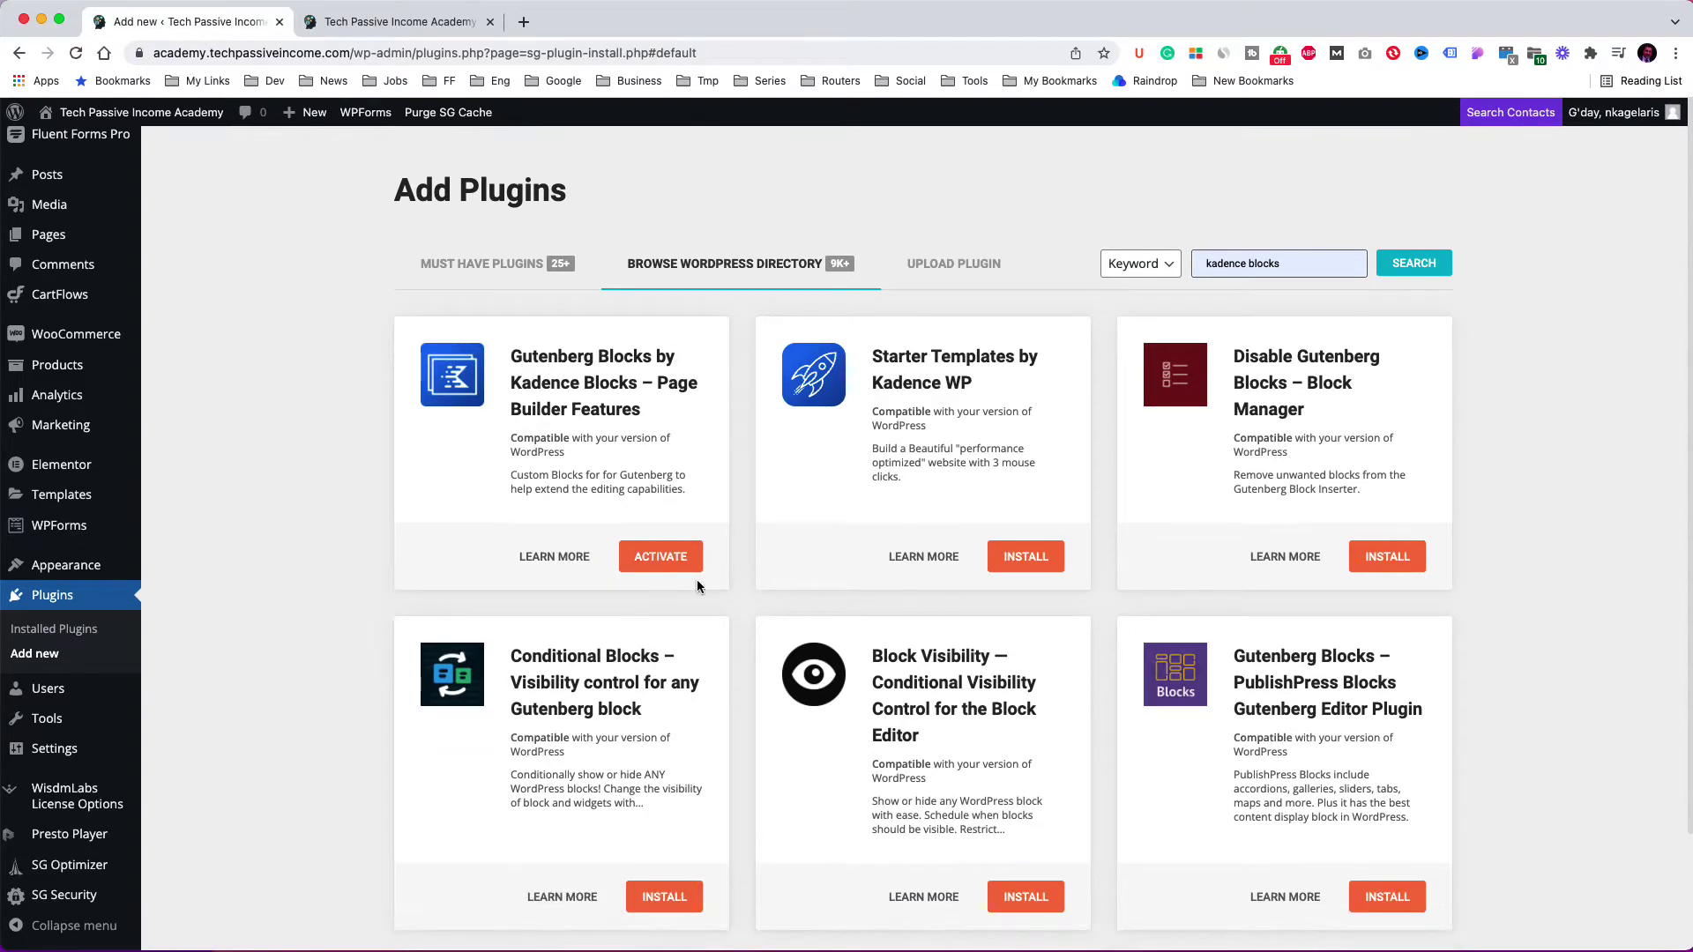
{"action": "left_click", "coordinate": [690, 566]}
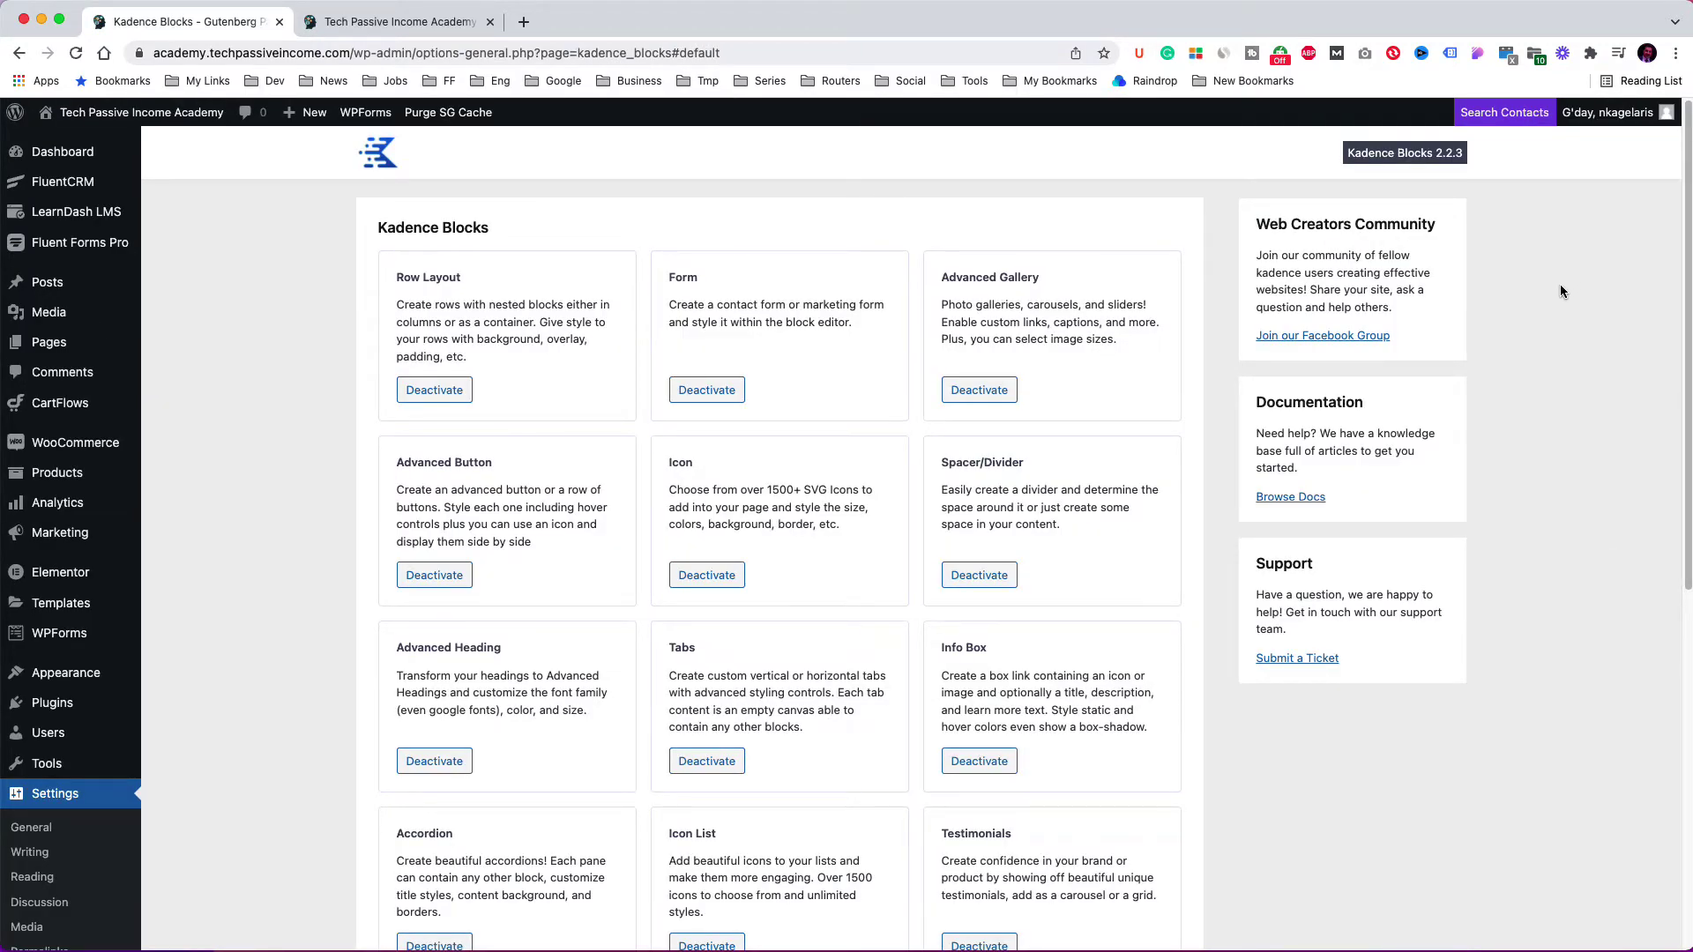
- Save the Kadence Blocks settings with 750 px small and 1140 px large editor widths
{"action": "scroll", "coordinate": [1536, 314], "scroll_direction": "down", "scroll_amount": 3}
{"action": "scroll", "coordinate": [1536, 317], "scroll_direction": "down", "scroll_amount": 4}
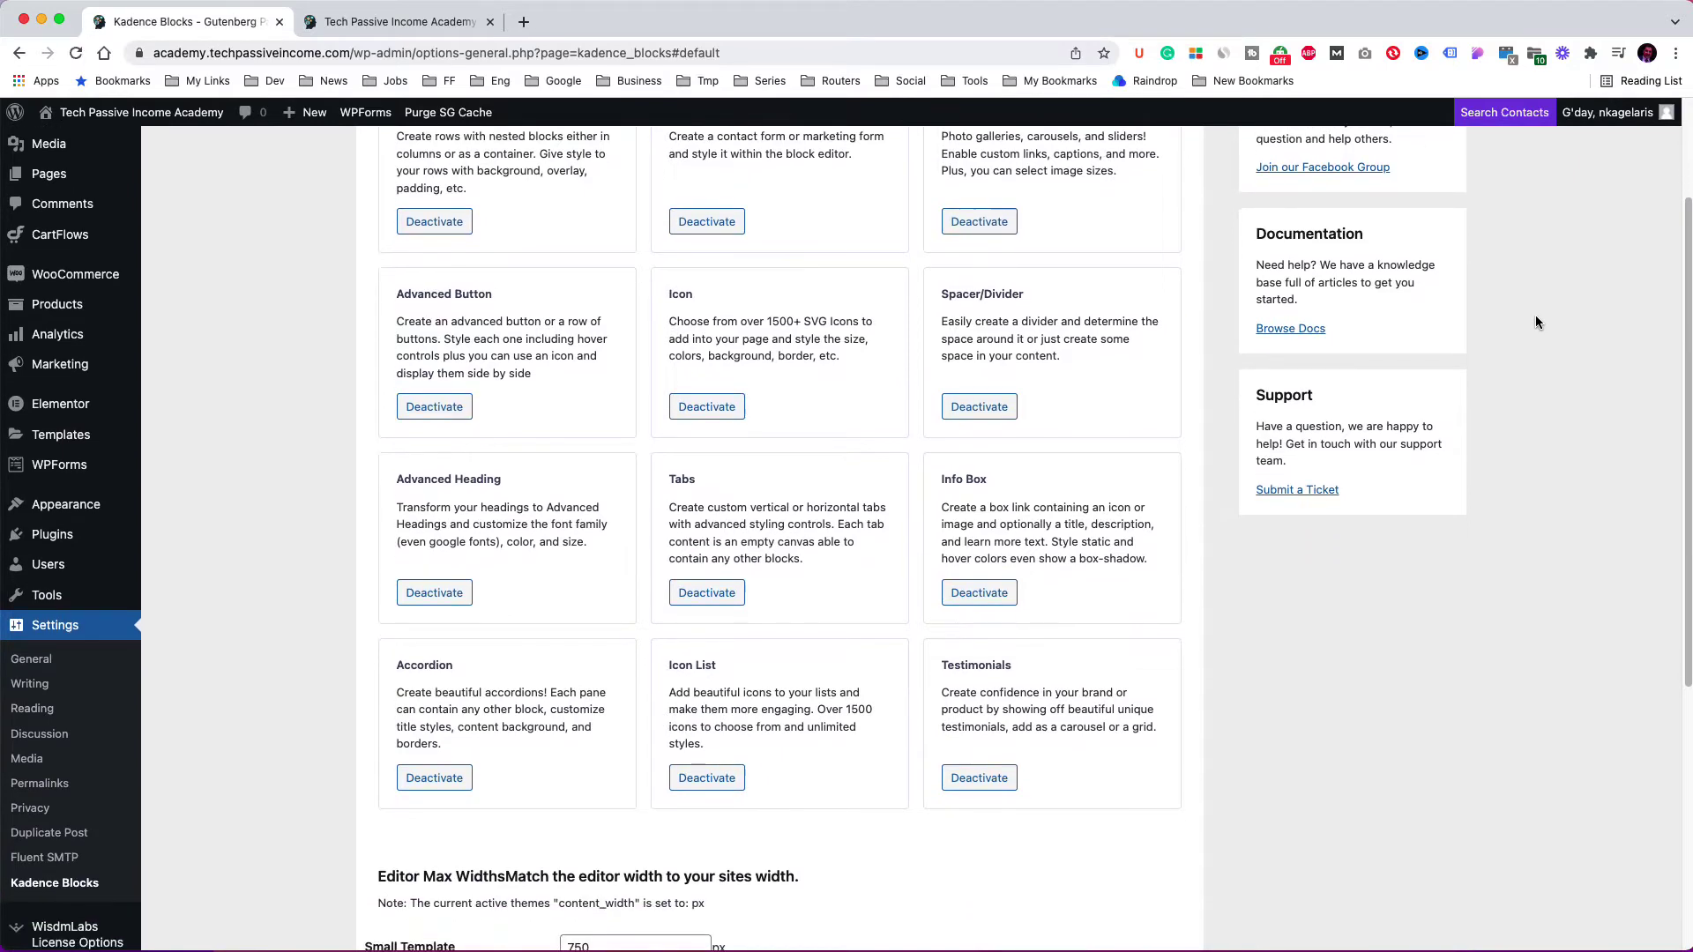
{"action": "scroll", "coordinate": [1536, 318], "scroll_direction": "down", "scroll_amount": 3}
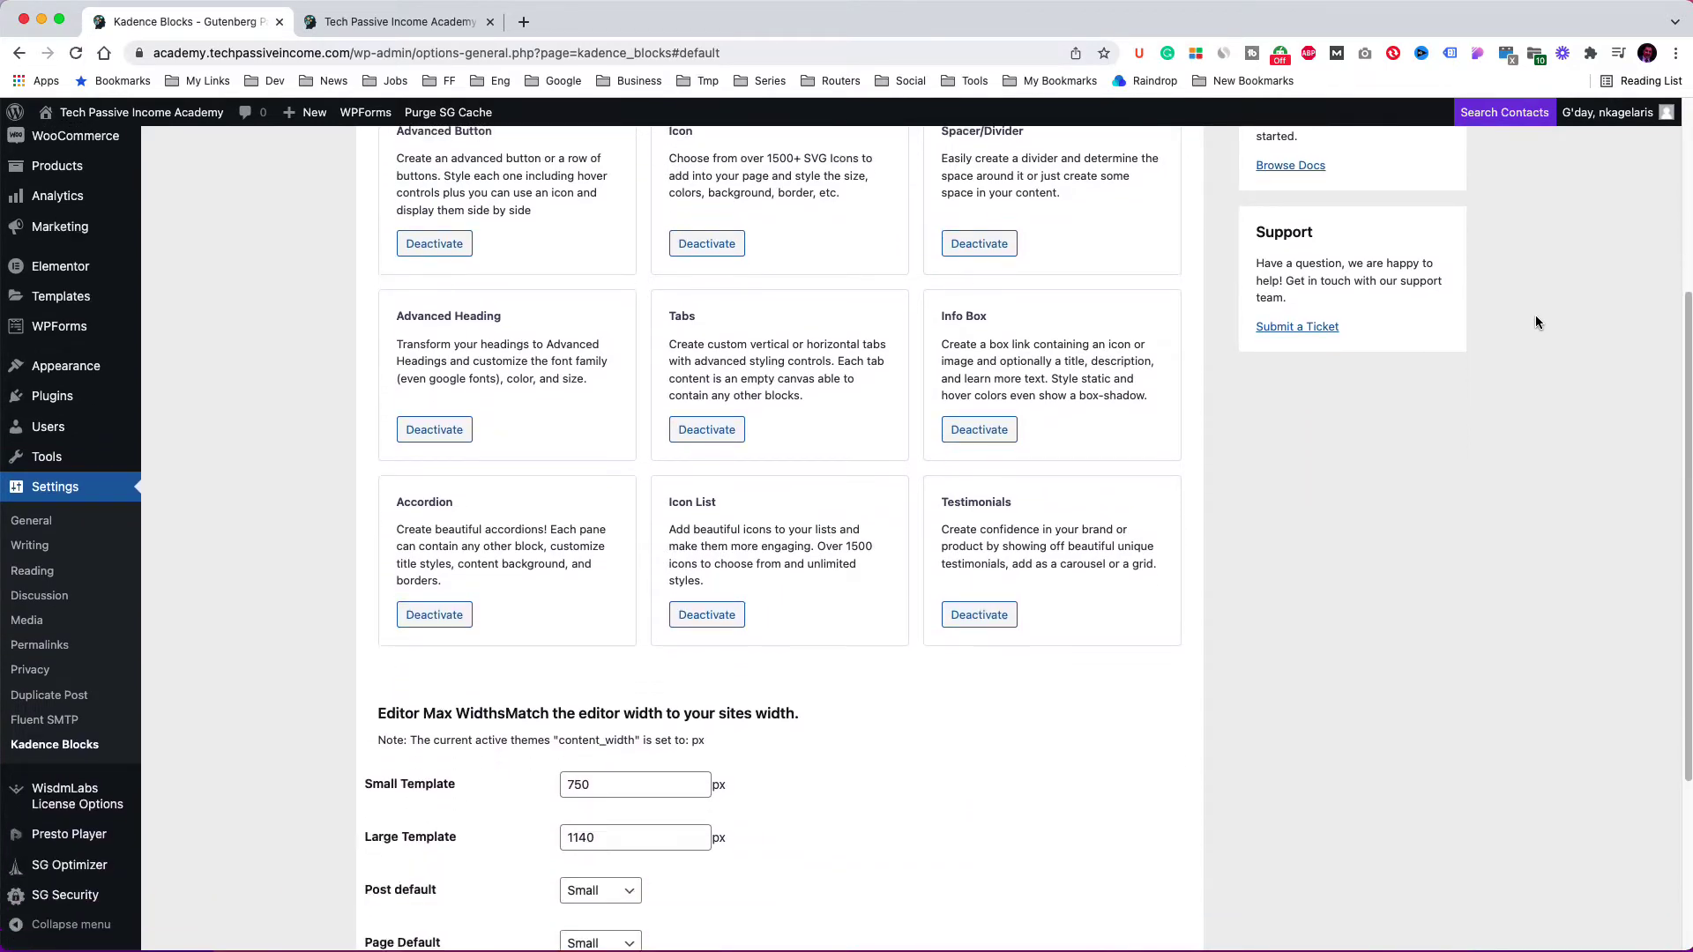
{"action": "scroll", "coordinate": [1536, 318], "scroll_direction": "down", "scroll_amount": 3}
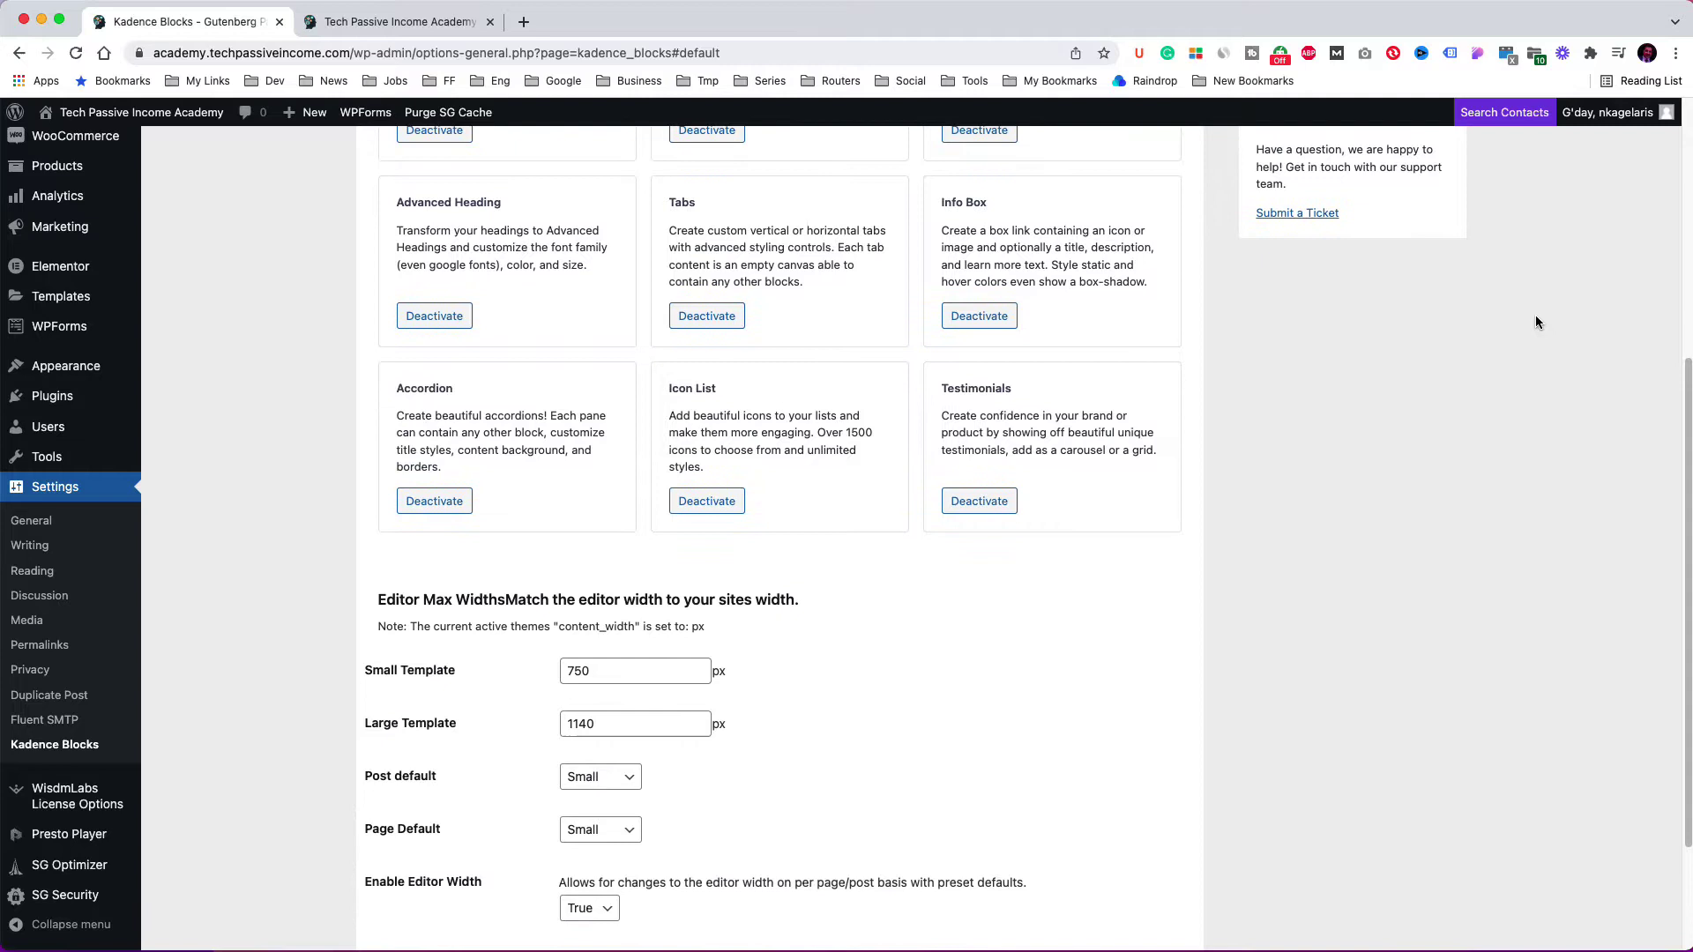
{"action": "left_click", "coordinate": [453, 874]}
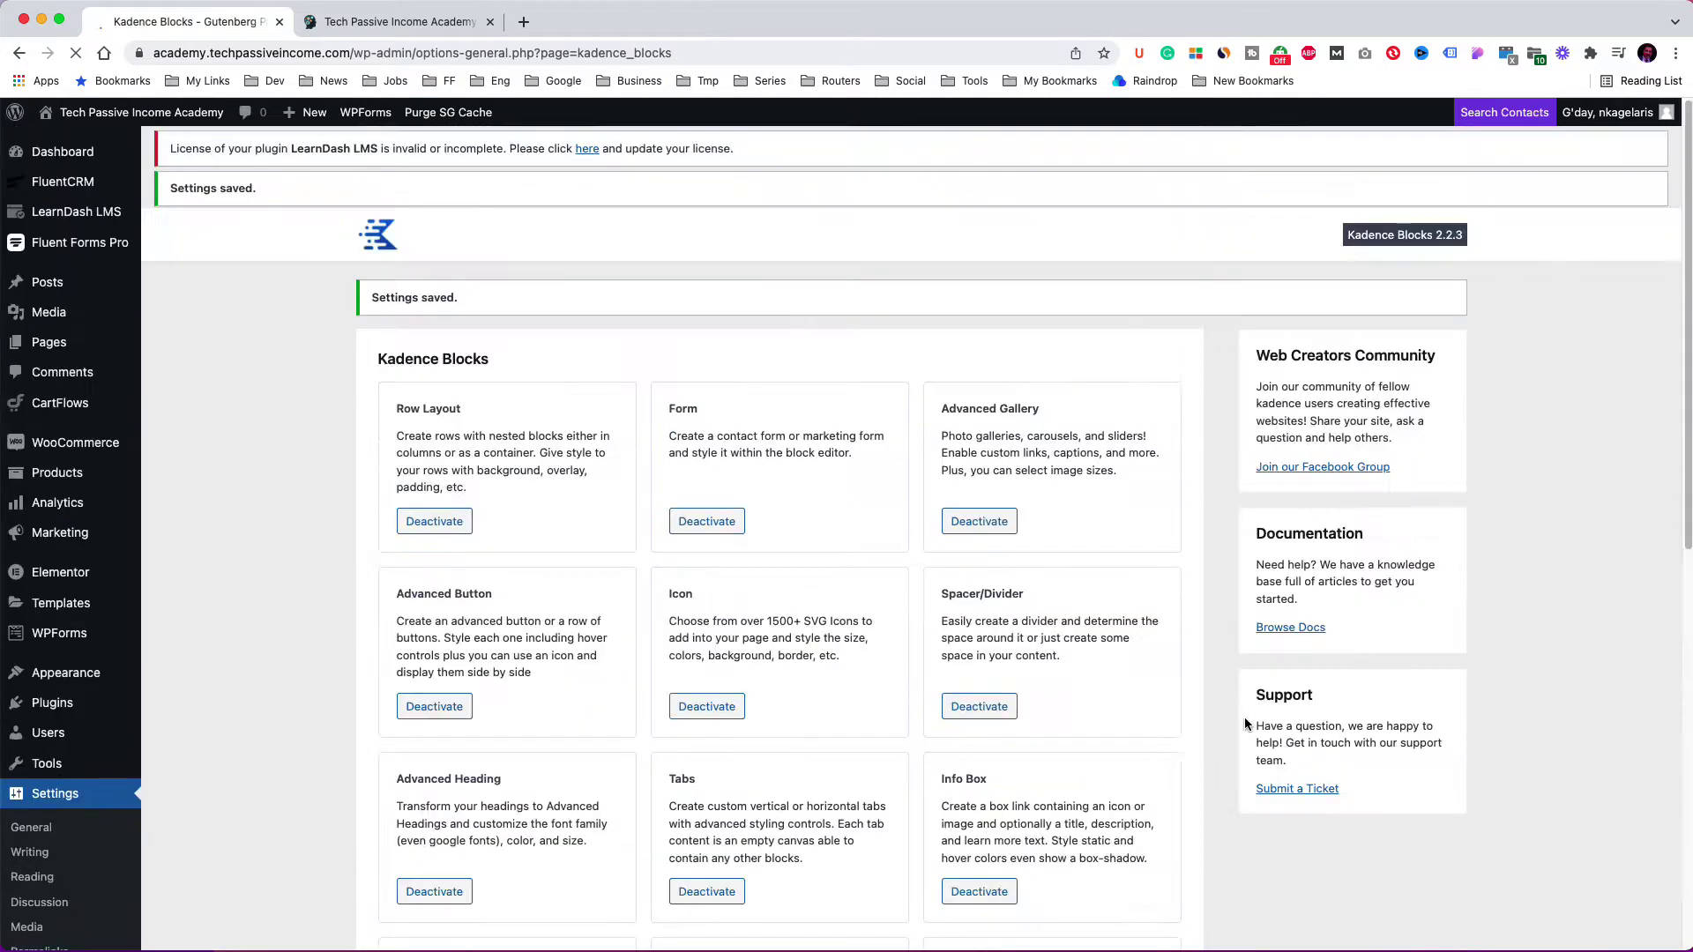
{"action": "mouse_move", "coordinate": [82, 682]}
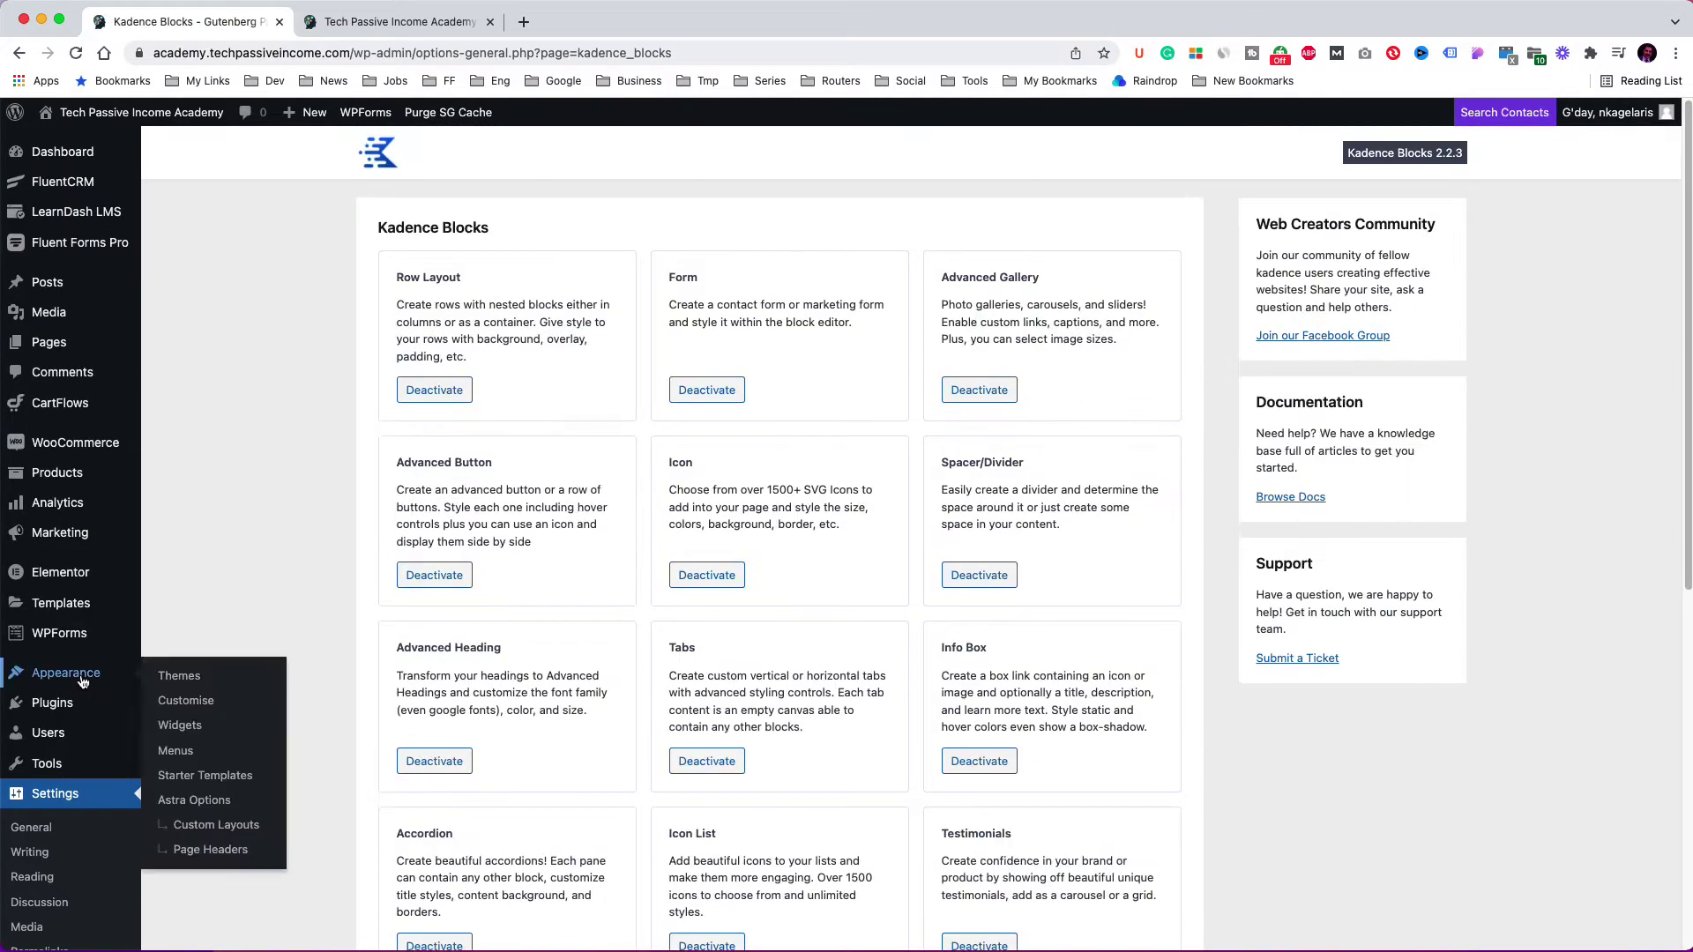
- Place Widget 1 in the empty top row of the Astra Header Builder
{"action": "left_click", "coordinate": [177, 702]}
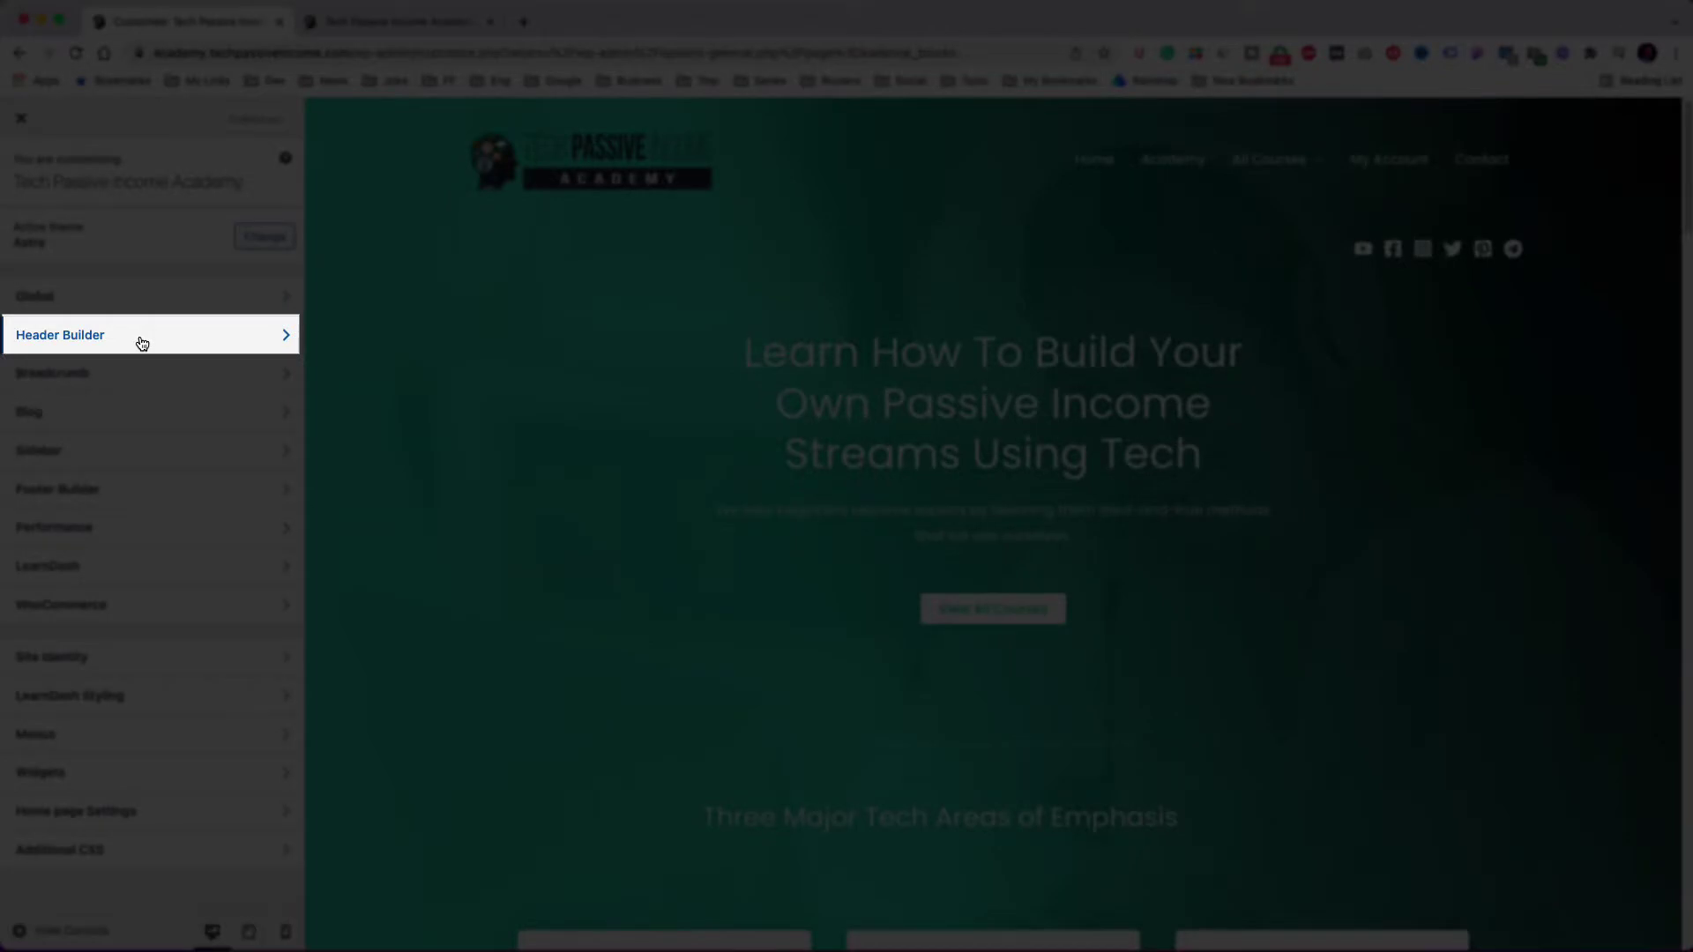
{"action": "left_click", "coordinate": [142, 343]}
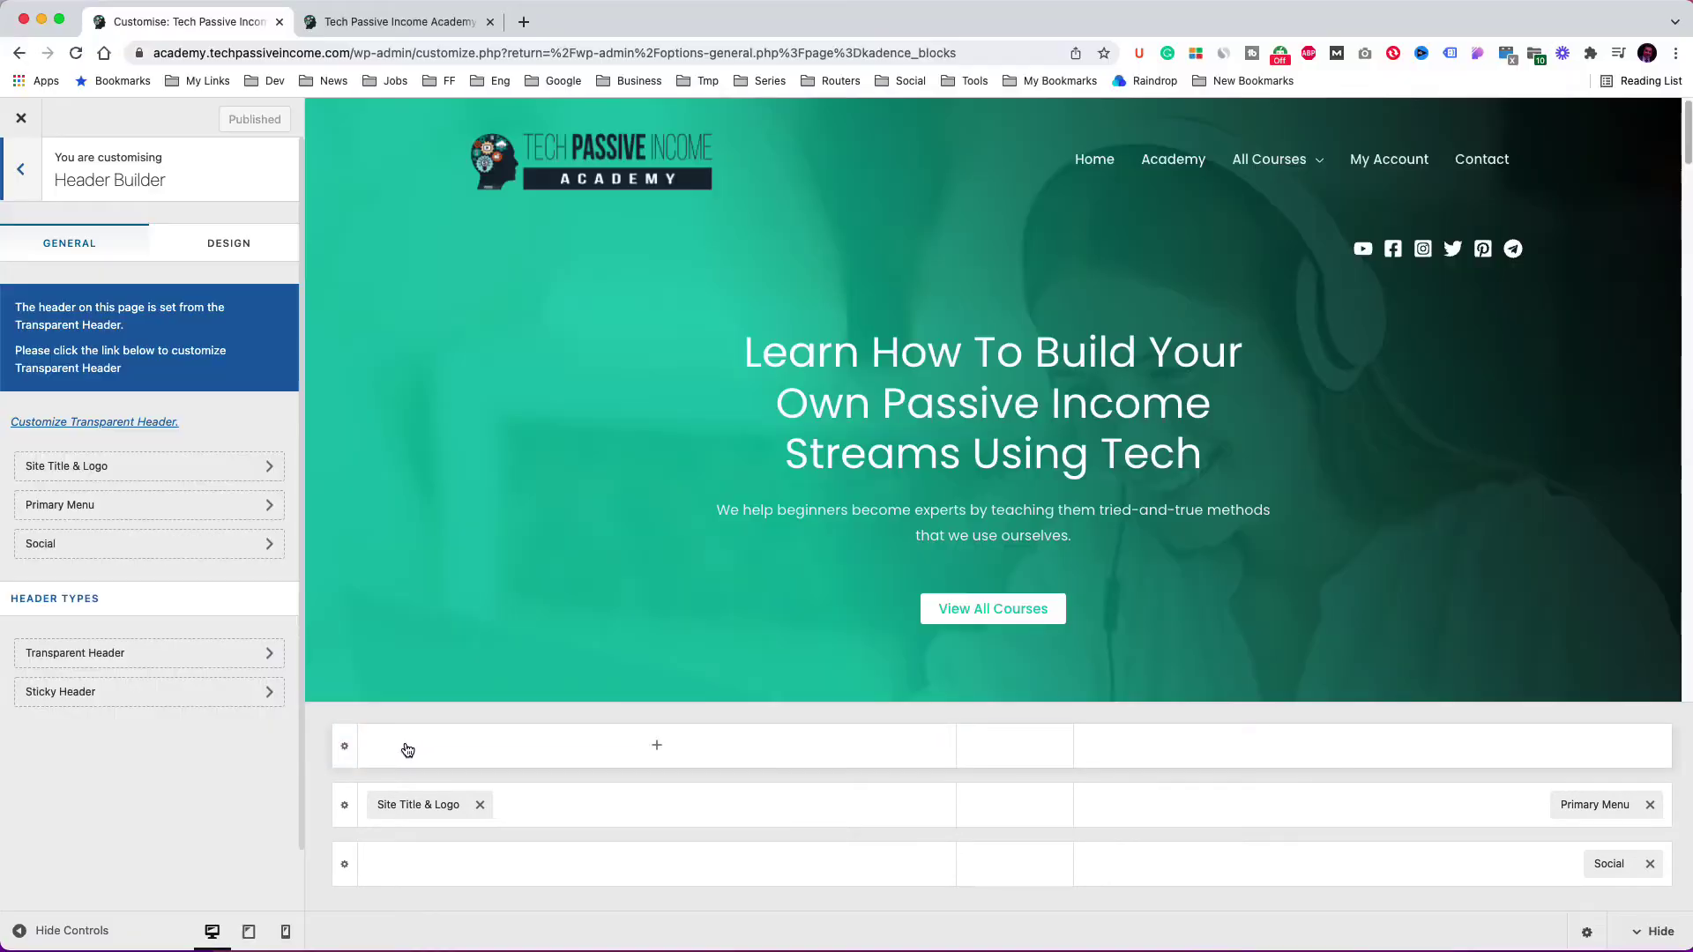
{"action": "left_click", "coordinate": [658, 750]}
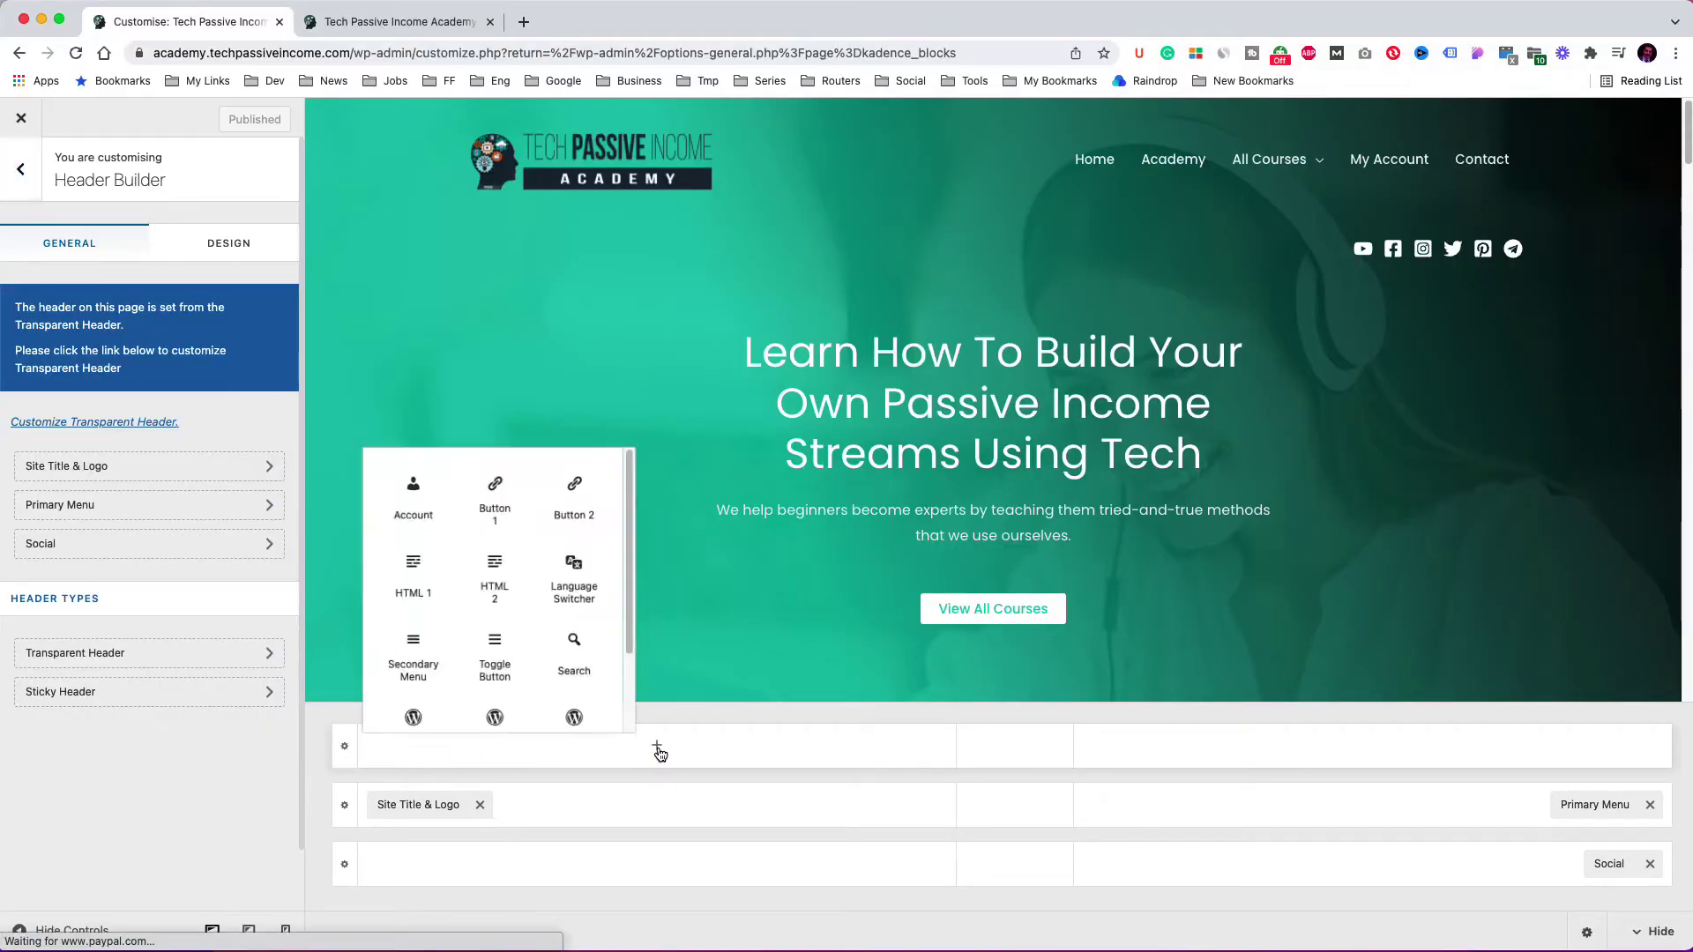
{"action": "scroll", "coordinate": [494, 670], "scroll_direction": "down", "scroll_amount": 2}
{"action": "left_click", "coordinate": [411, 659]}
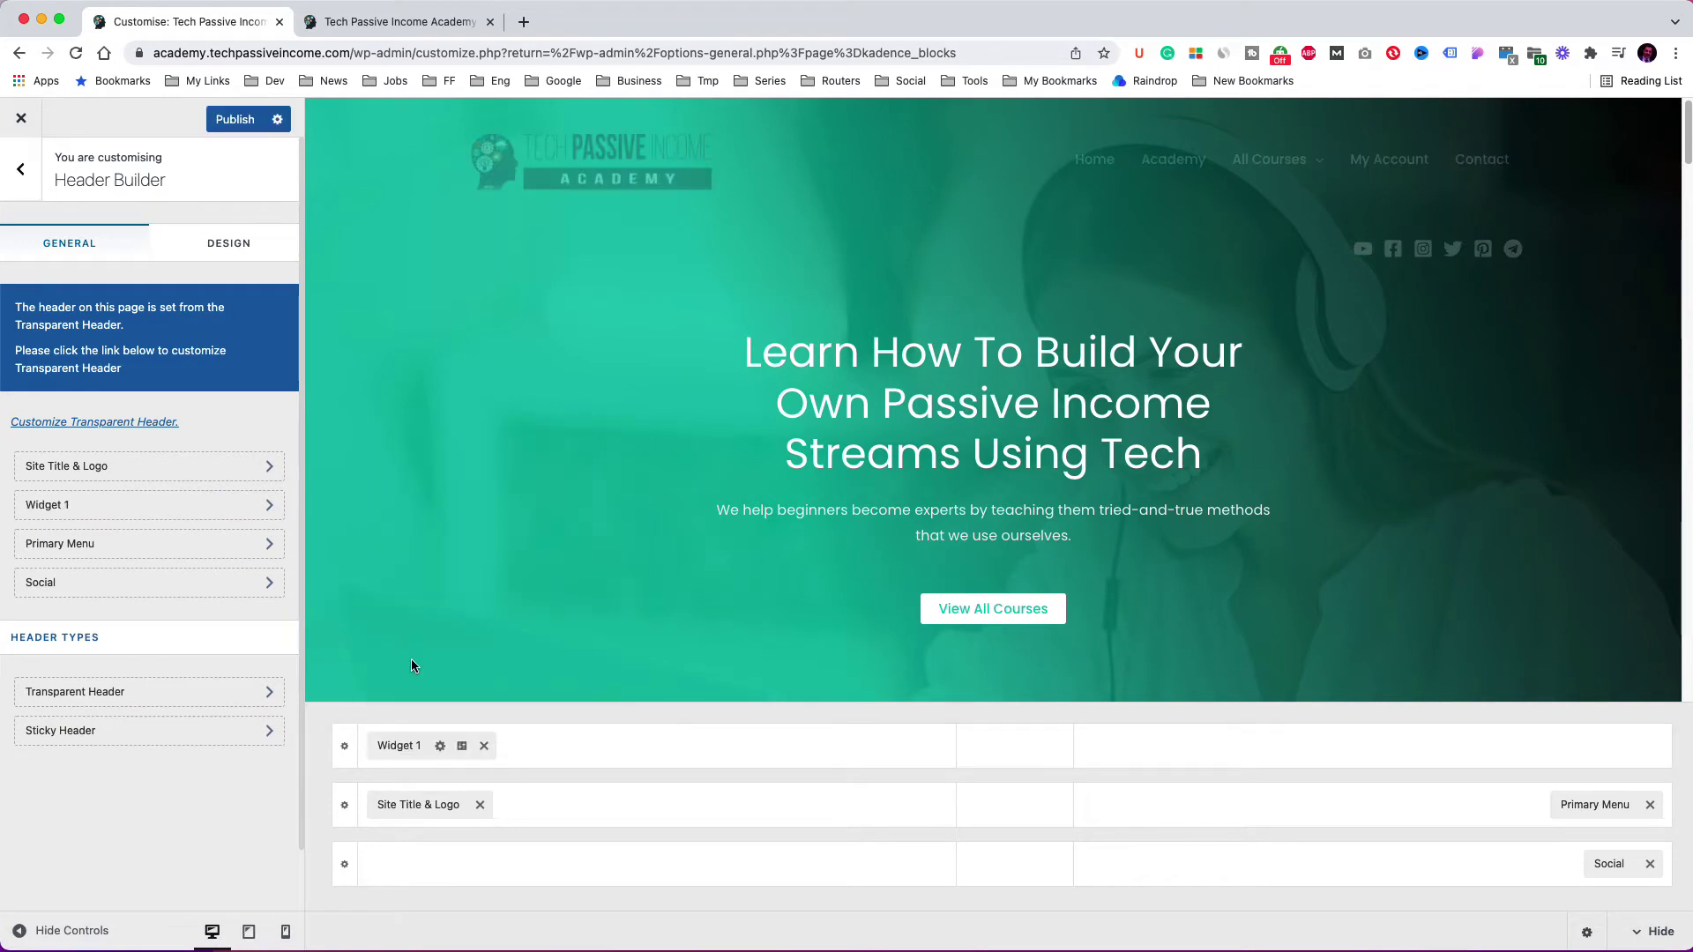
- Insert an Advanced Heading in Widget 1 reading 'ENROLL IN OUR ACADEMY NOW! 25% OFF - offer expires soon!'
{"action": "left_click", "coordinate": [441, 748]}
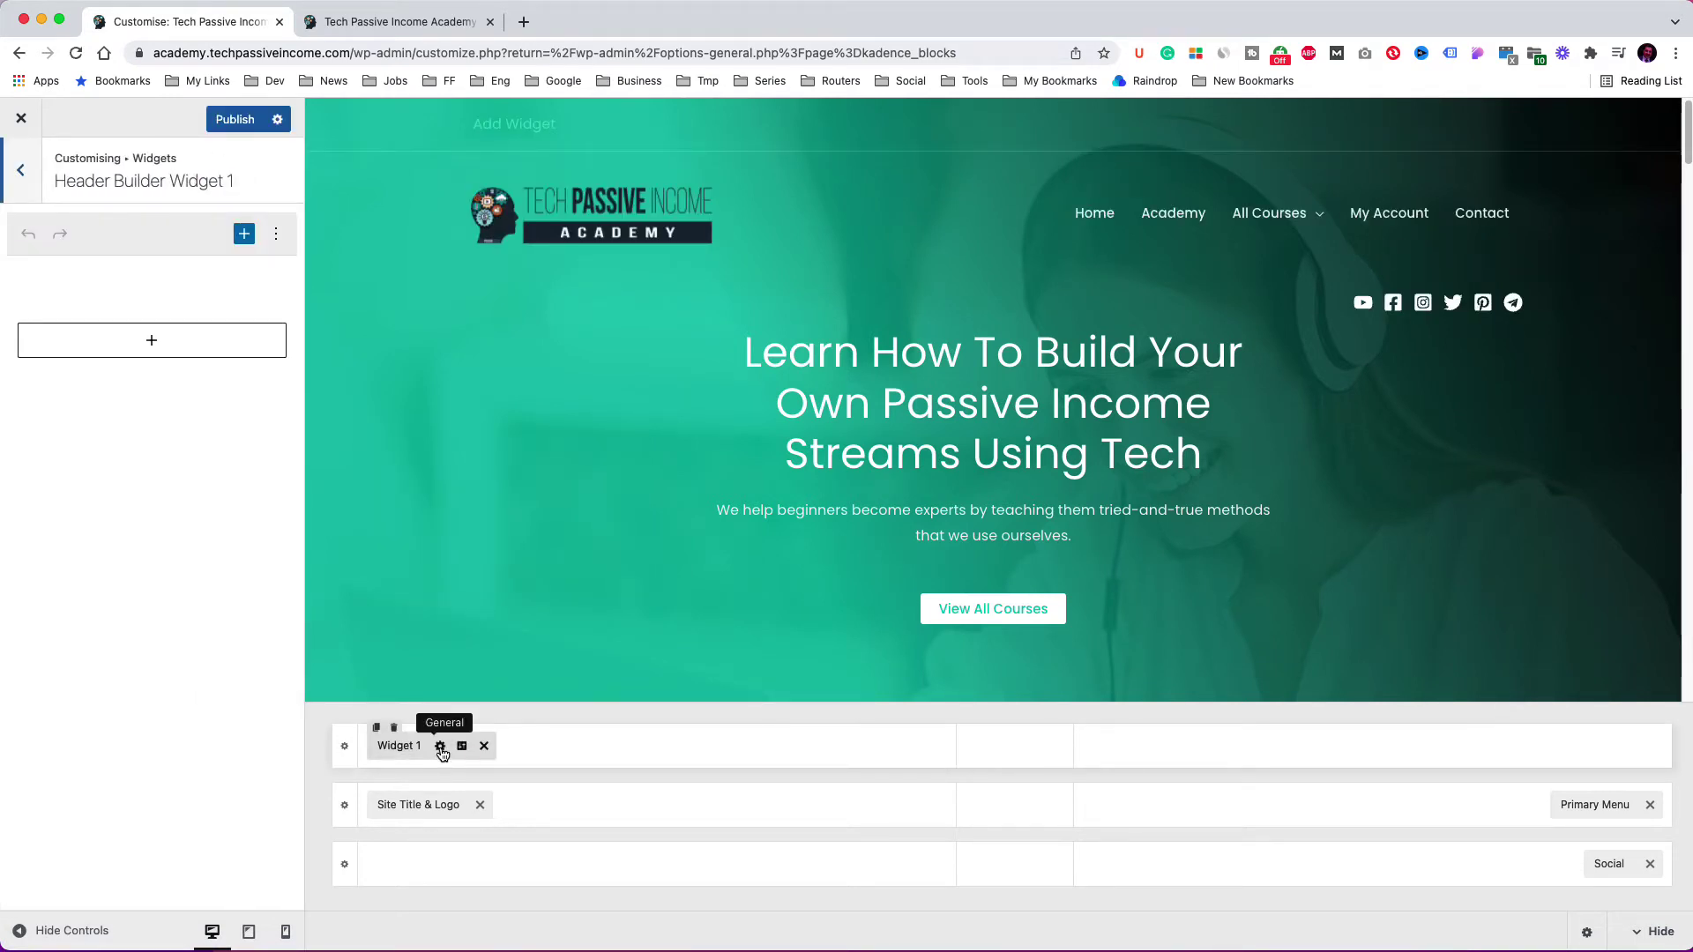
{"action": "left_click", "coordinate": [152, 344]}
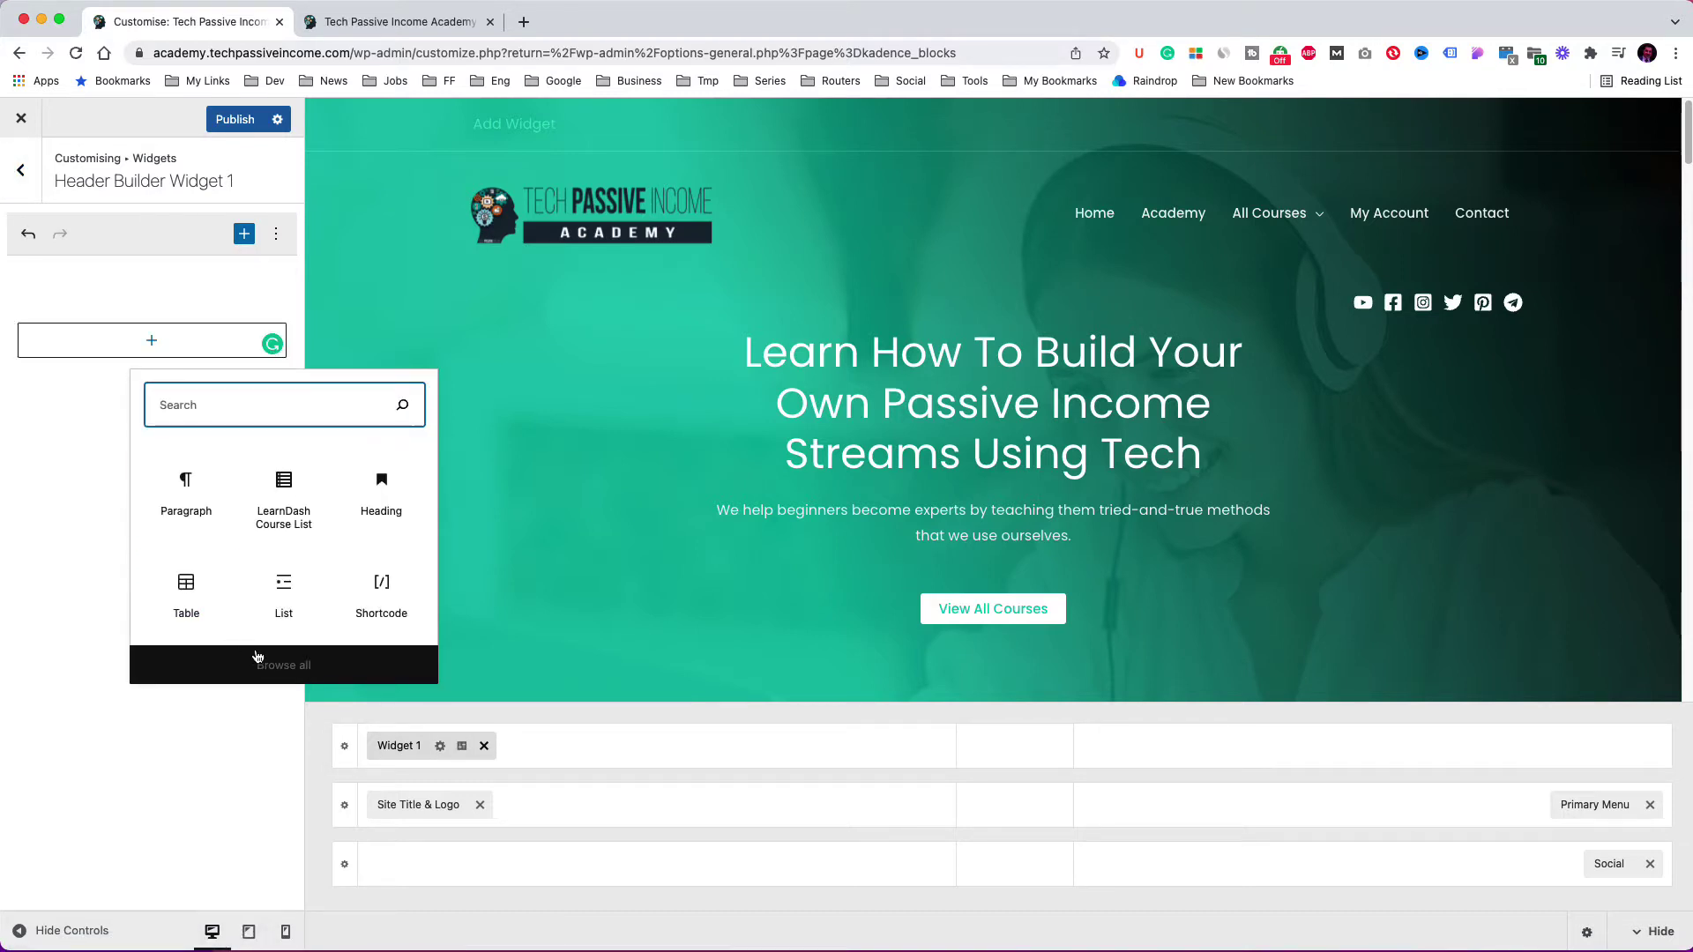
{"action": "left_click", "coordinate": [275, 667]}
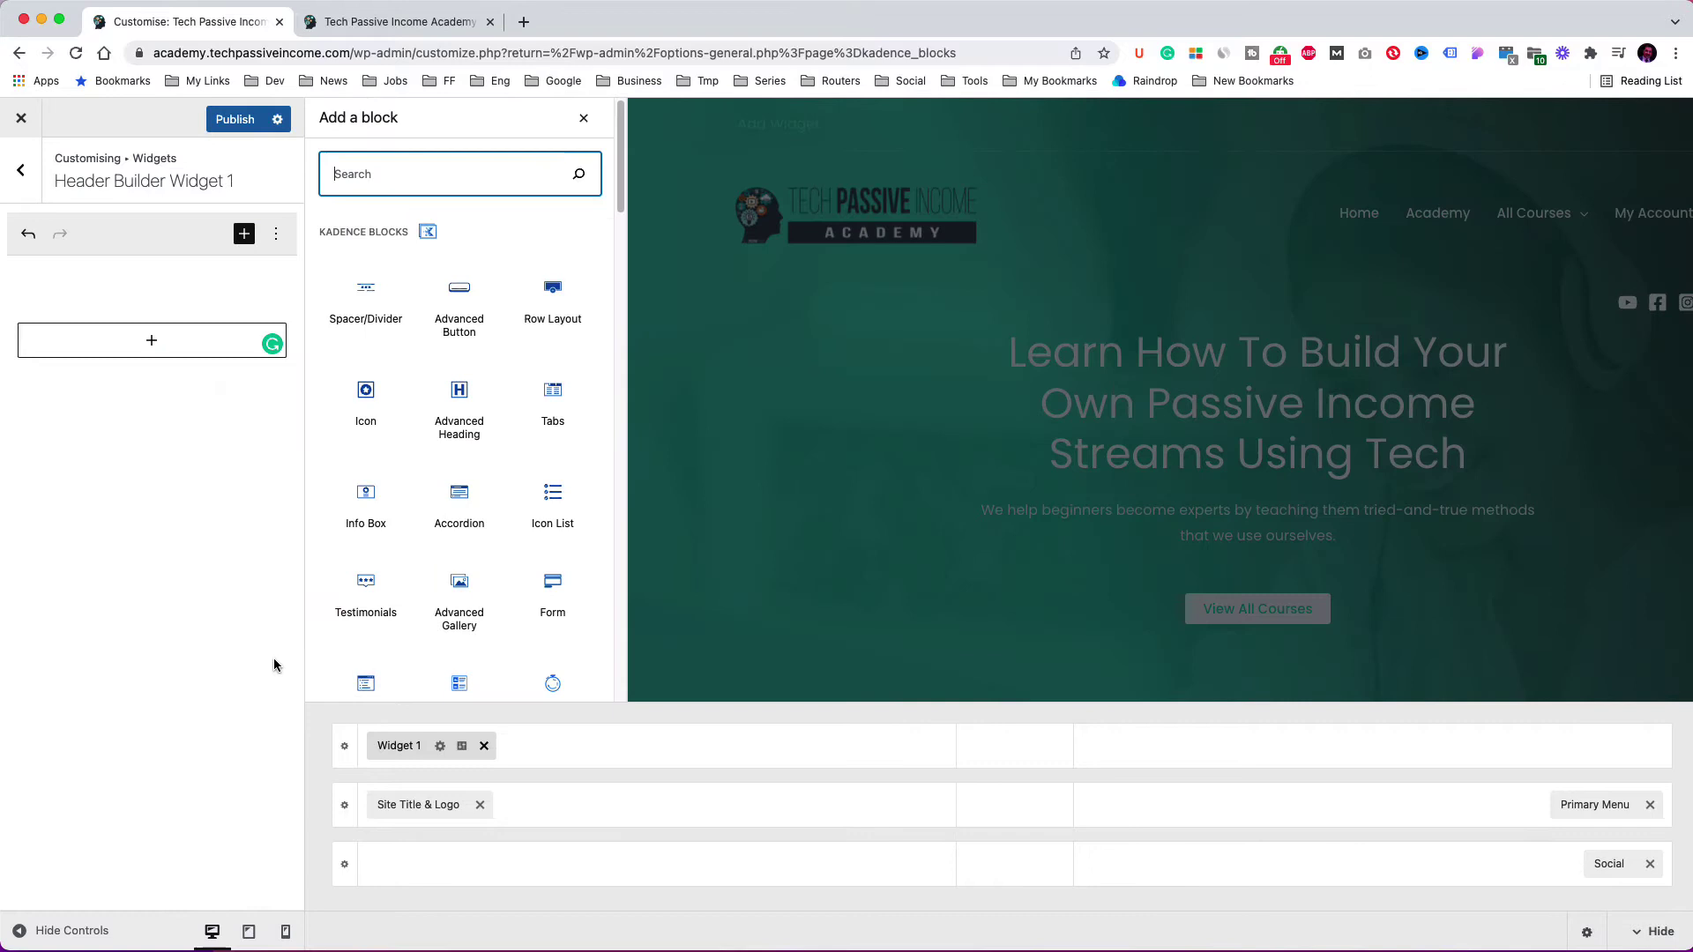
{"action": "left_click", "coordinate": [467, 437]}
{"action": "left_click", "coordinate": [70, 330]}
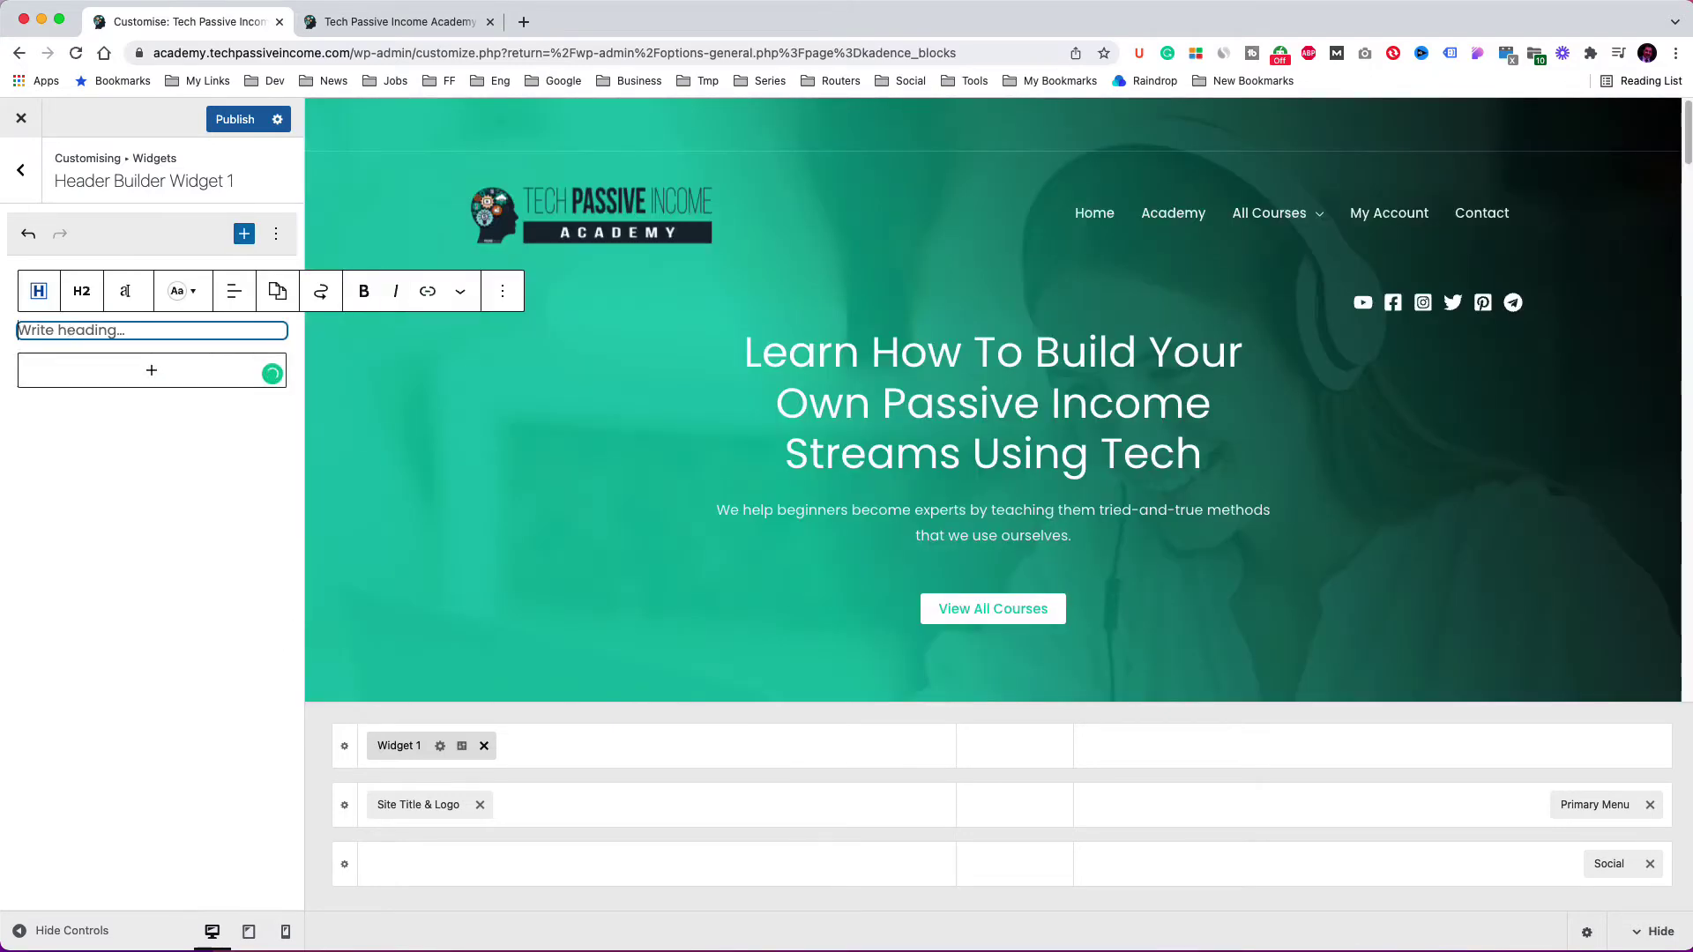
{"action": "type", "text": "ENROLL"}
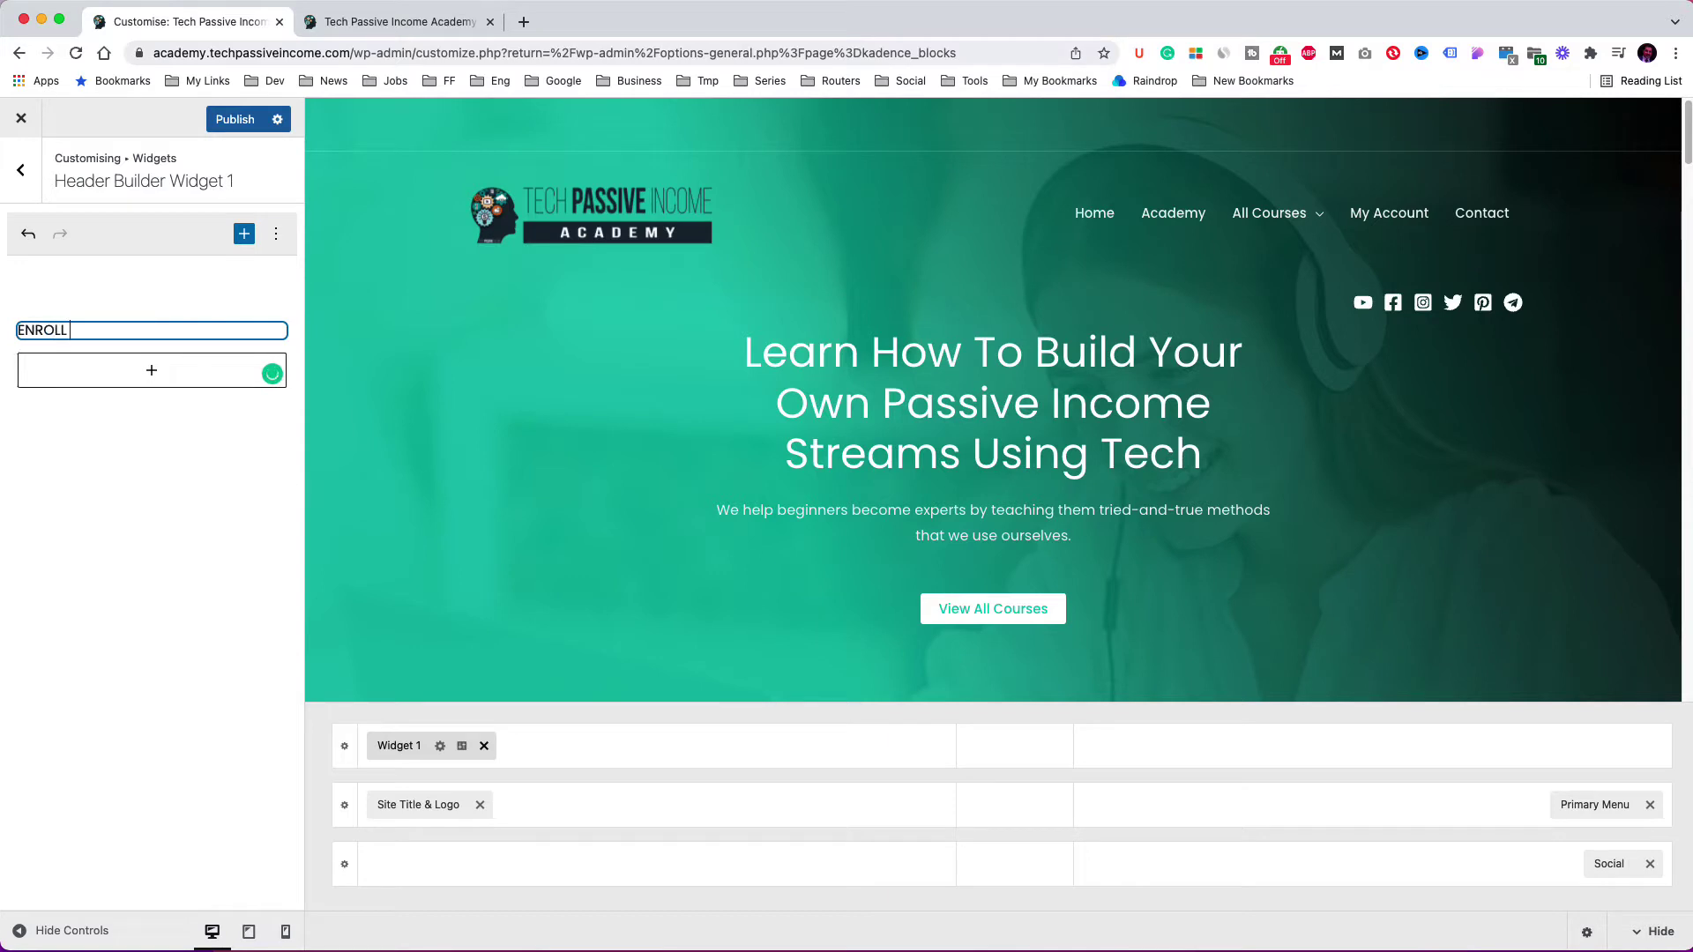
{"action": "type", "text": " IN OUR ACADEMY NOW! 25% OFF"}
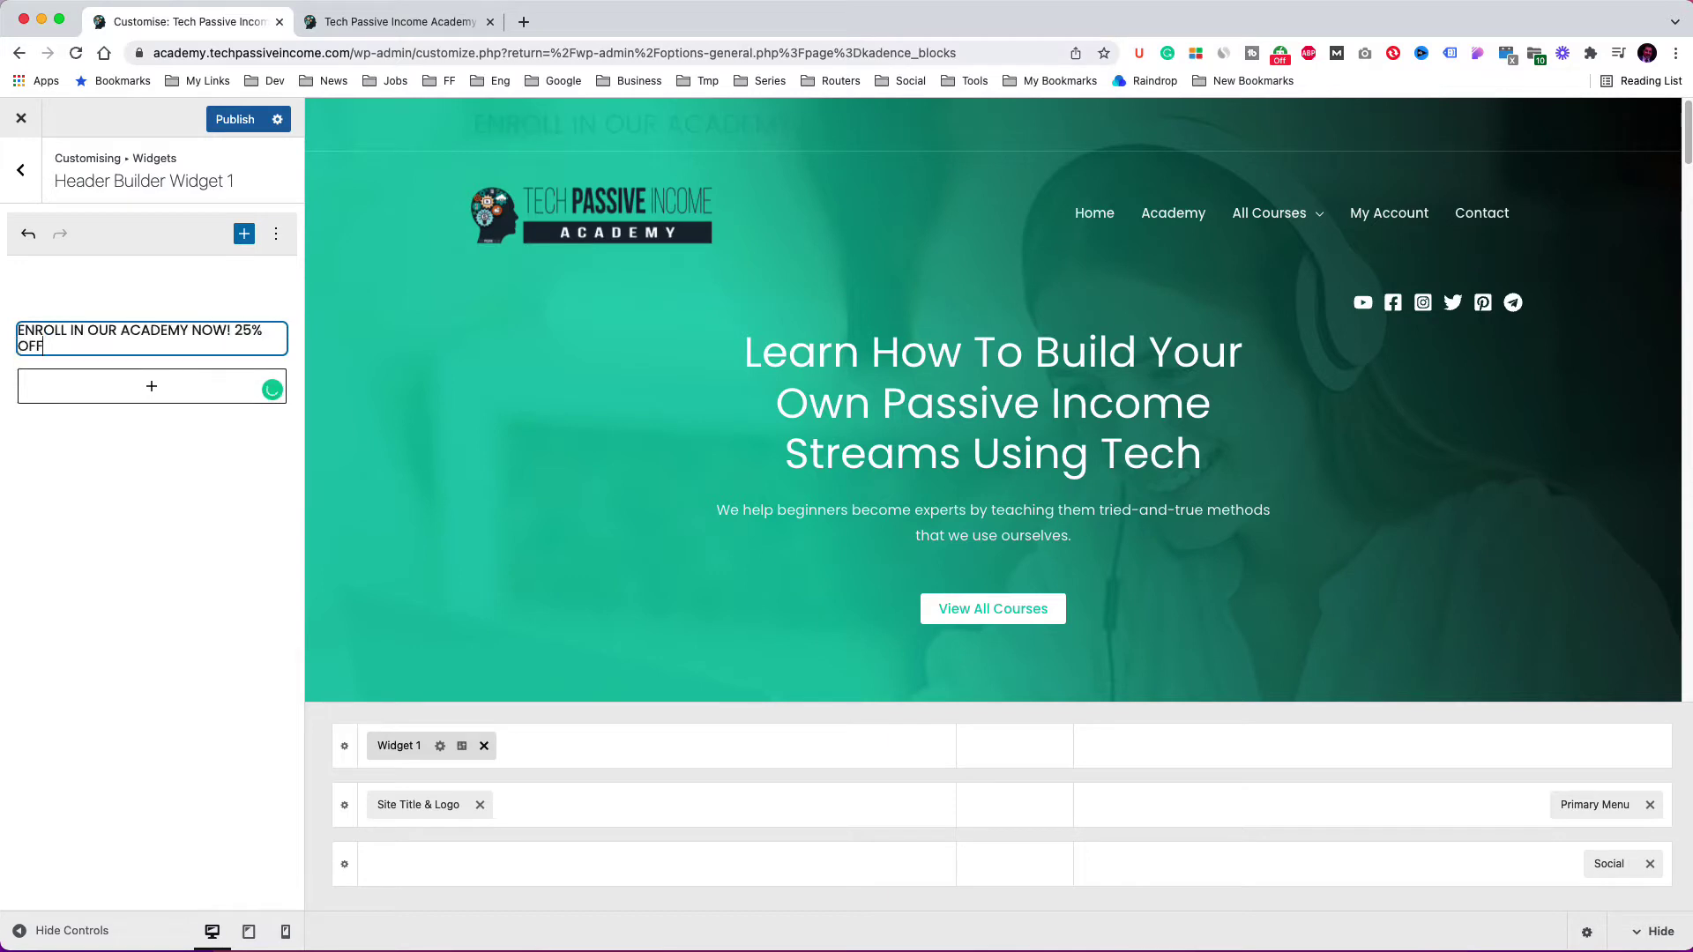
{"action": "type", "text": " - offer expires soon!"}
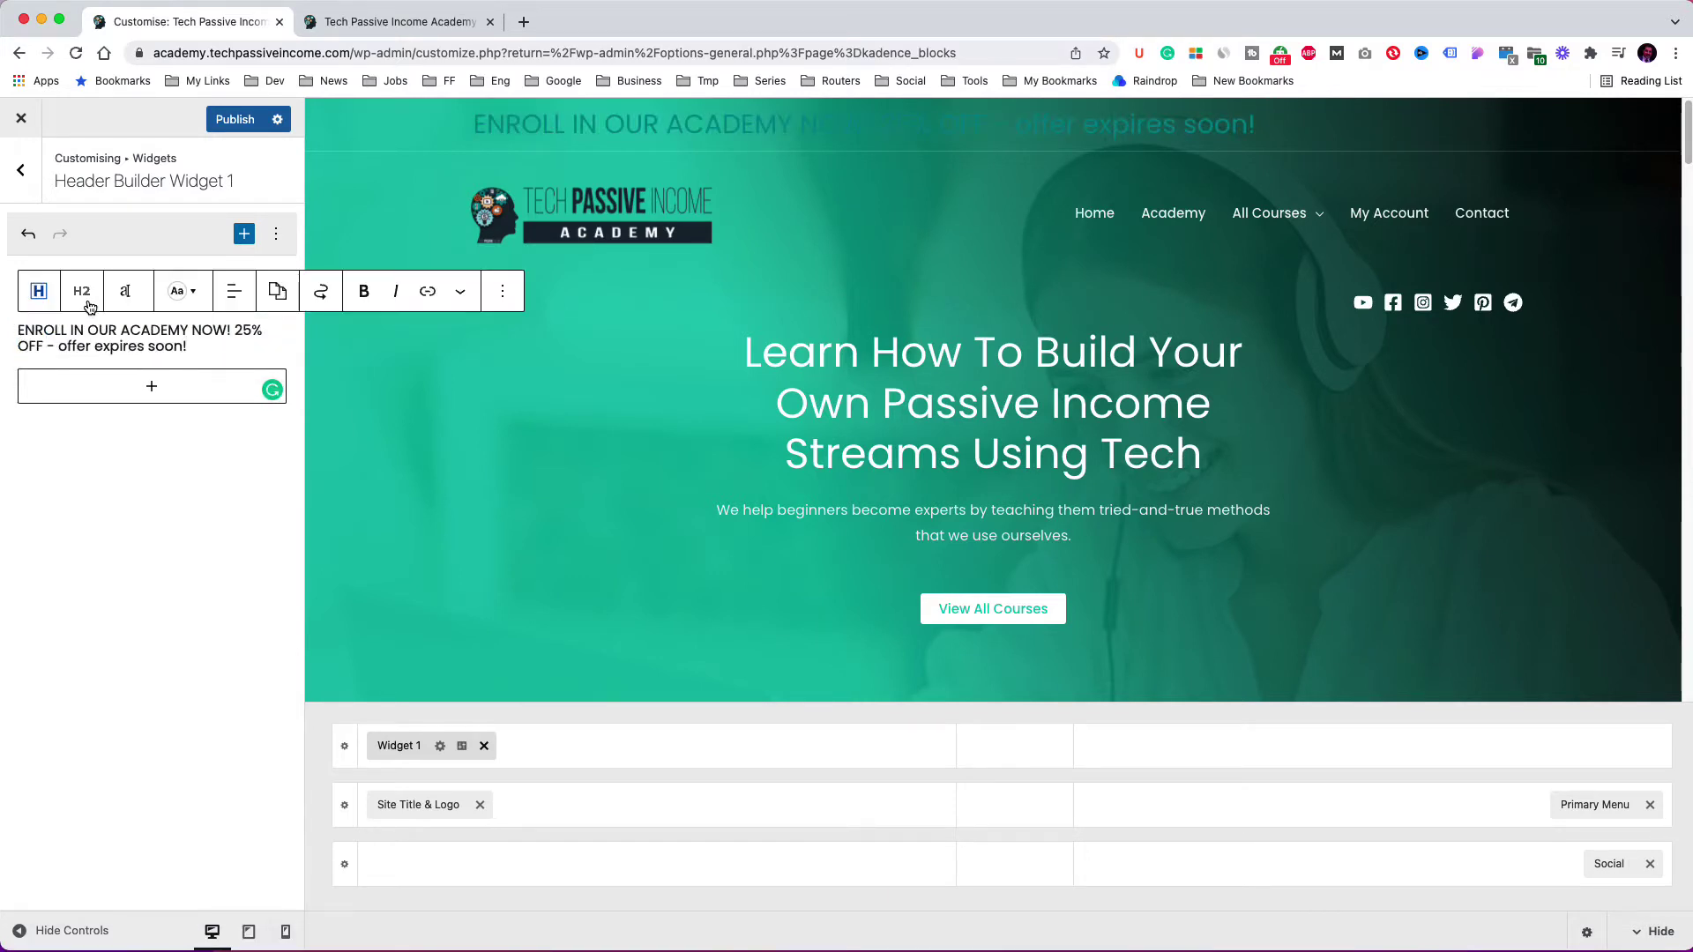
- Make the heading level H3 with white text and publish the header
{"action": "left_click", "coordinate": [82, 292]}
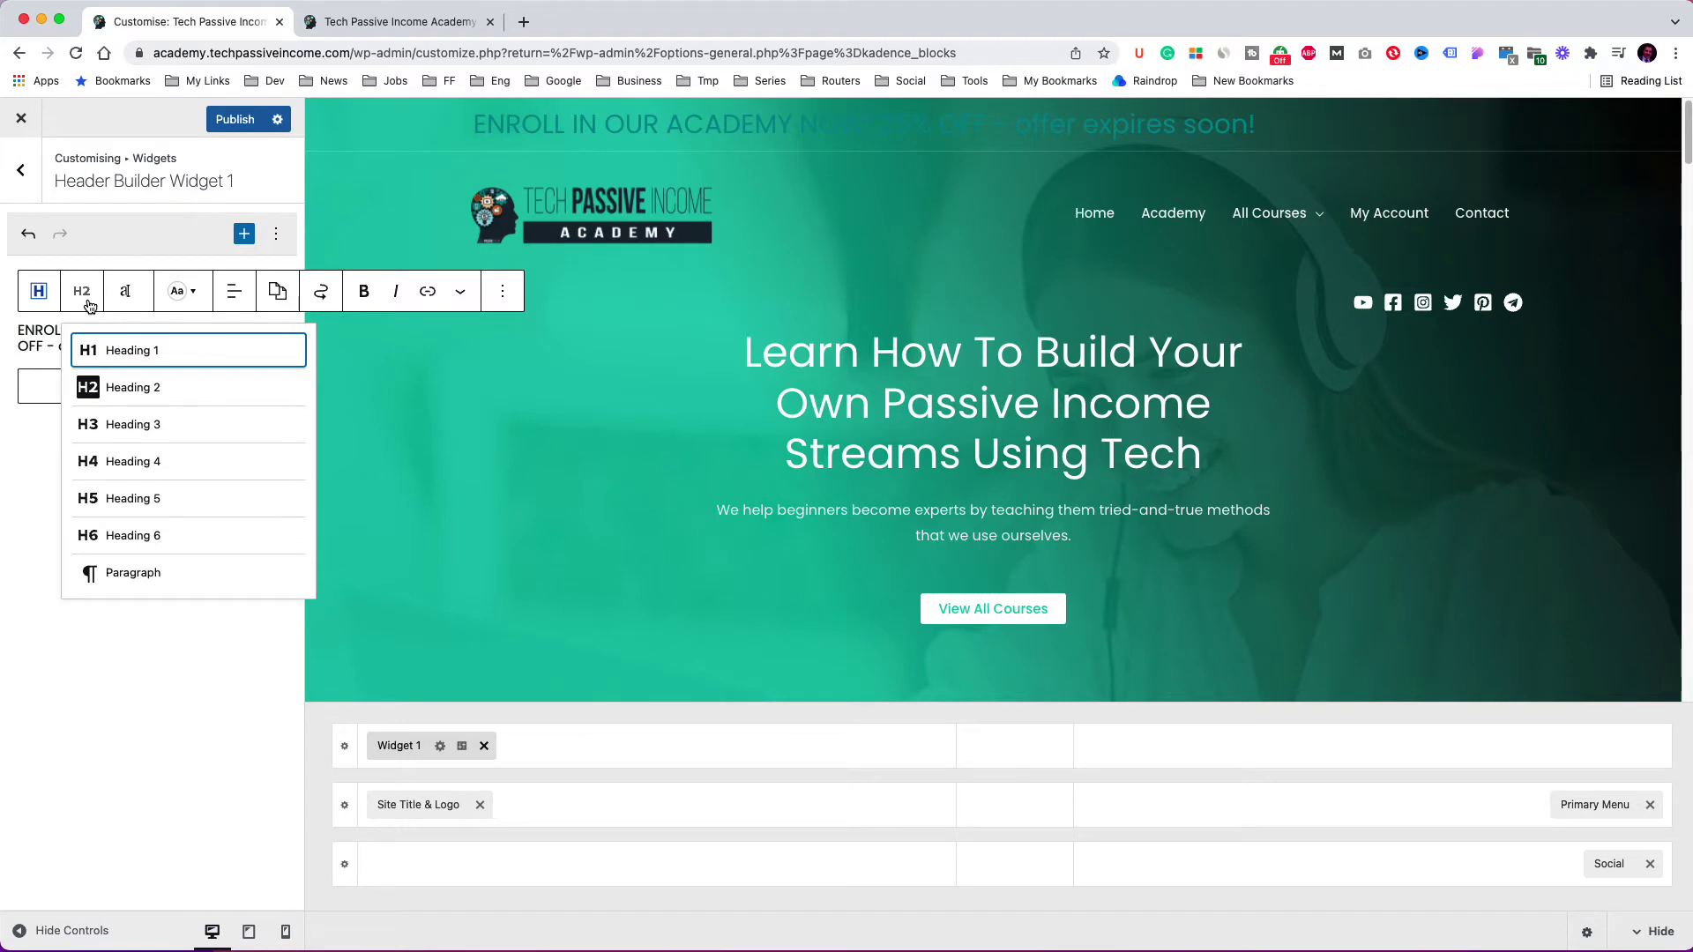
{"action": "left_click", "coordinate": [106, 426]}
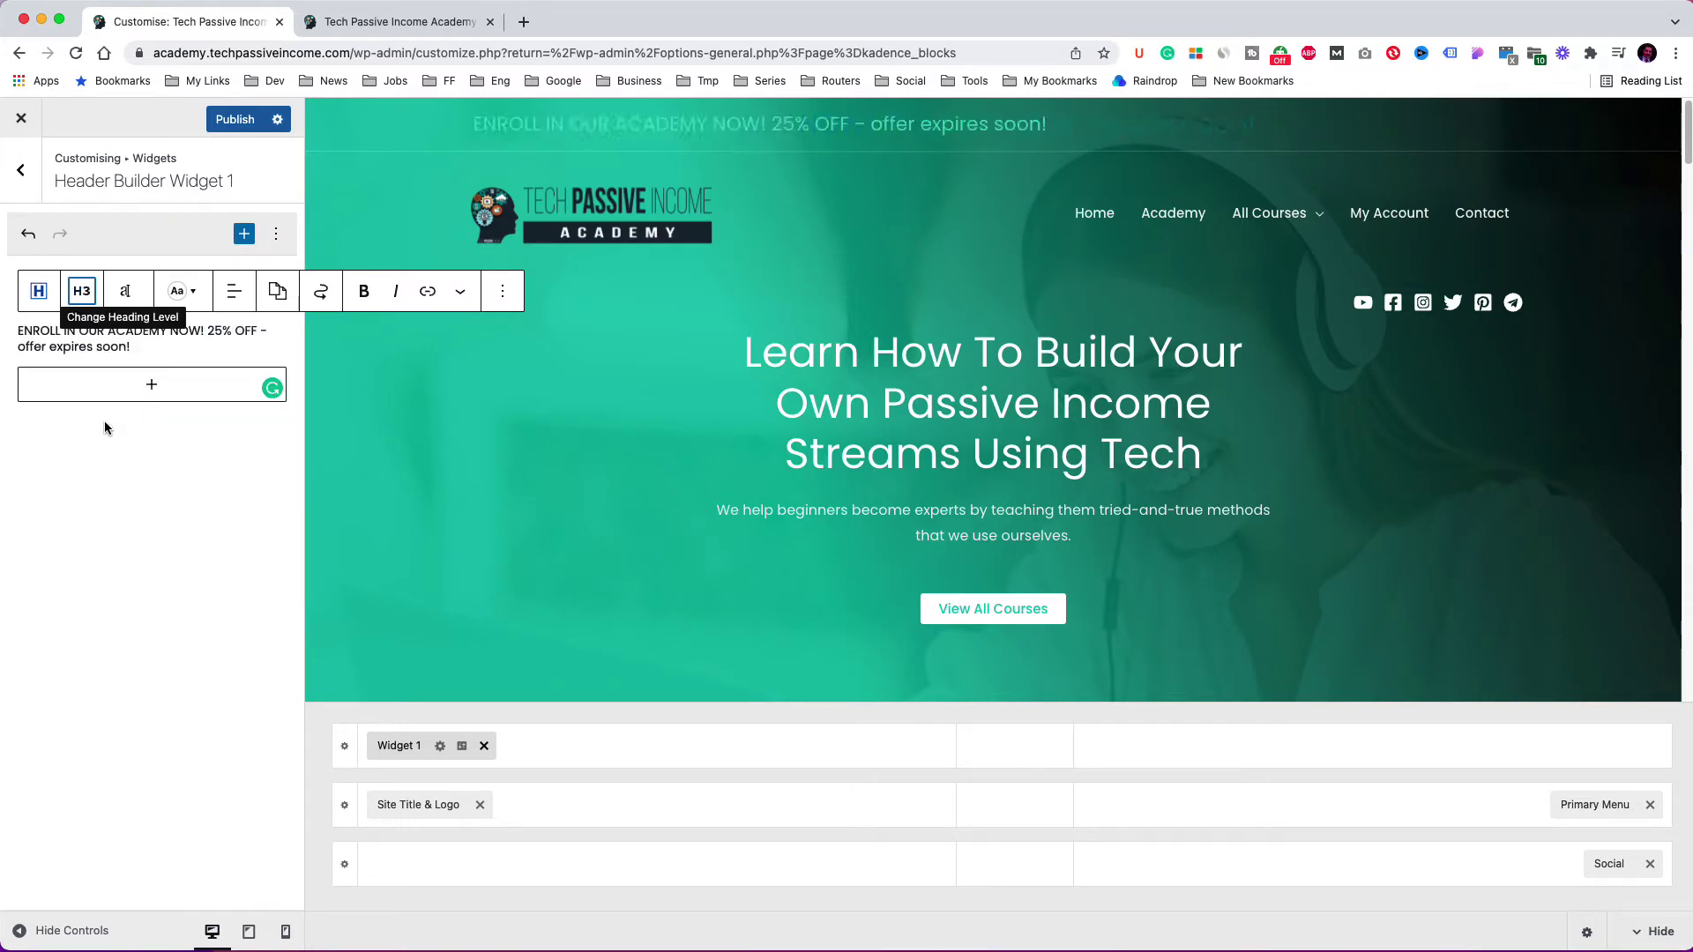
{"action": "left_click", "coordinate": [181, 292]}
{"action": "left_click", "coordinate": [309, 590]}
{"action": "left_click", "coordinate": [182, 409]}
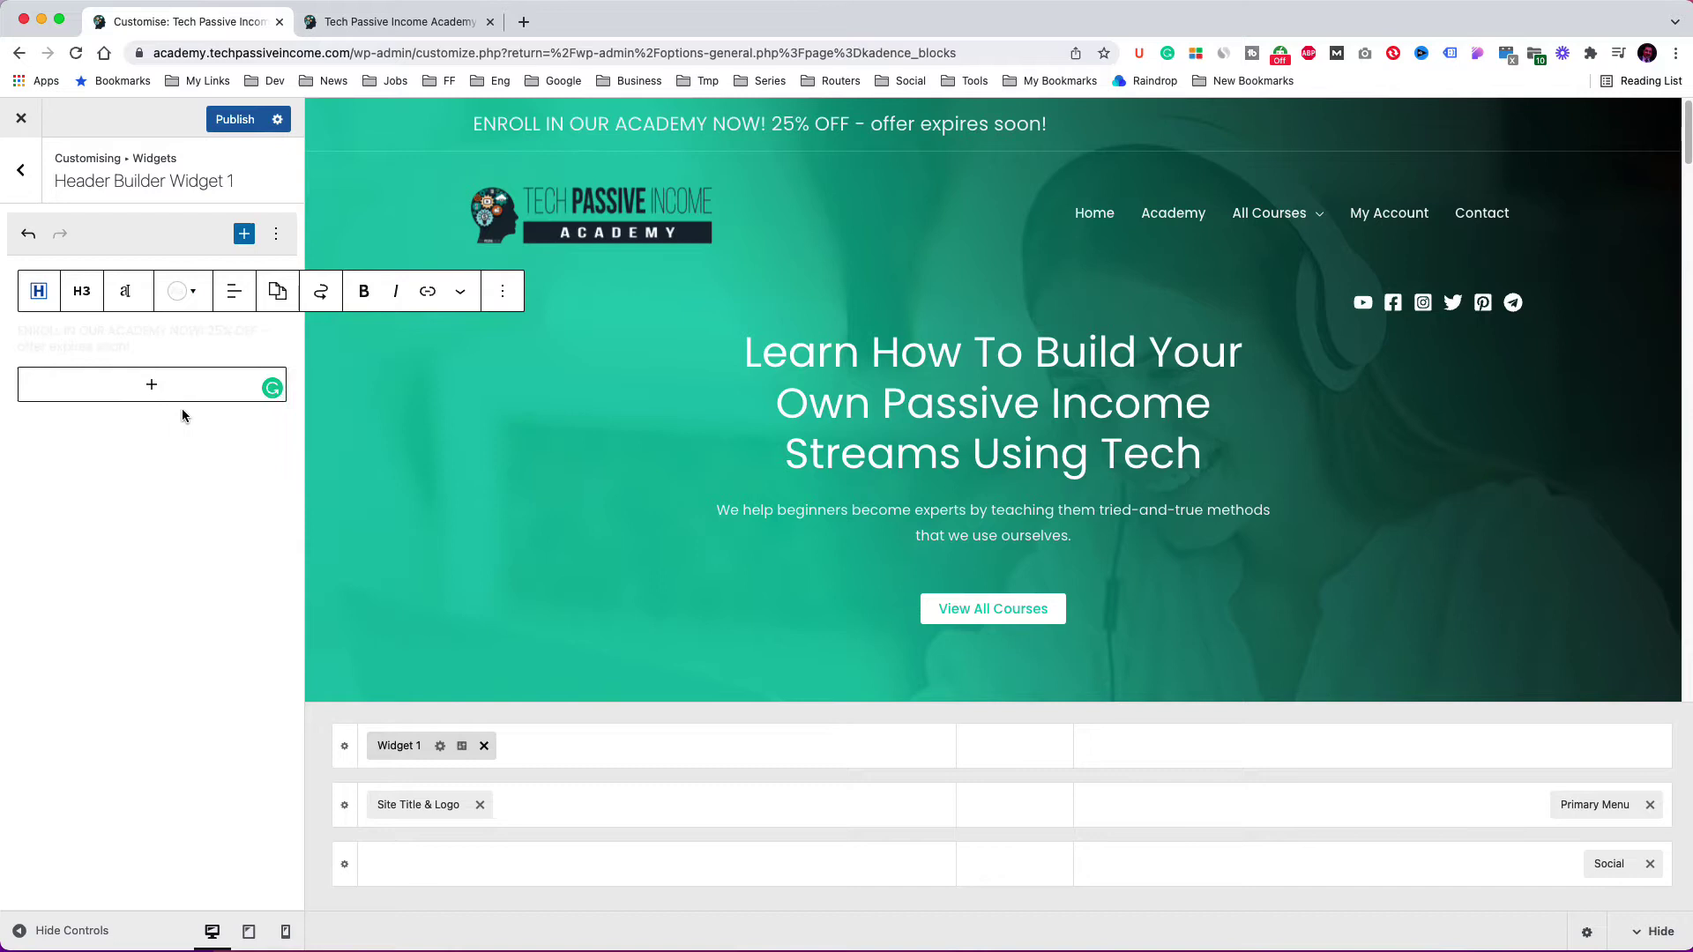
{"action": "left_click", "coordinate": [234, 119]}
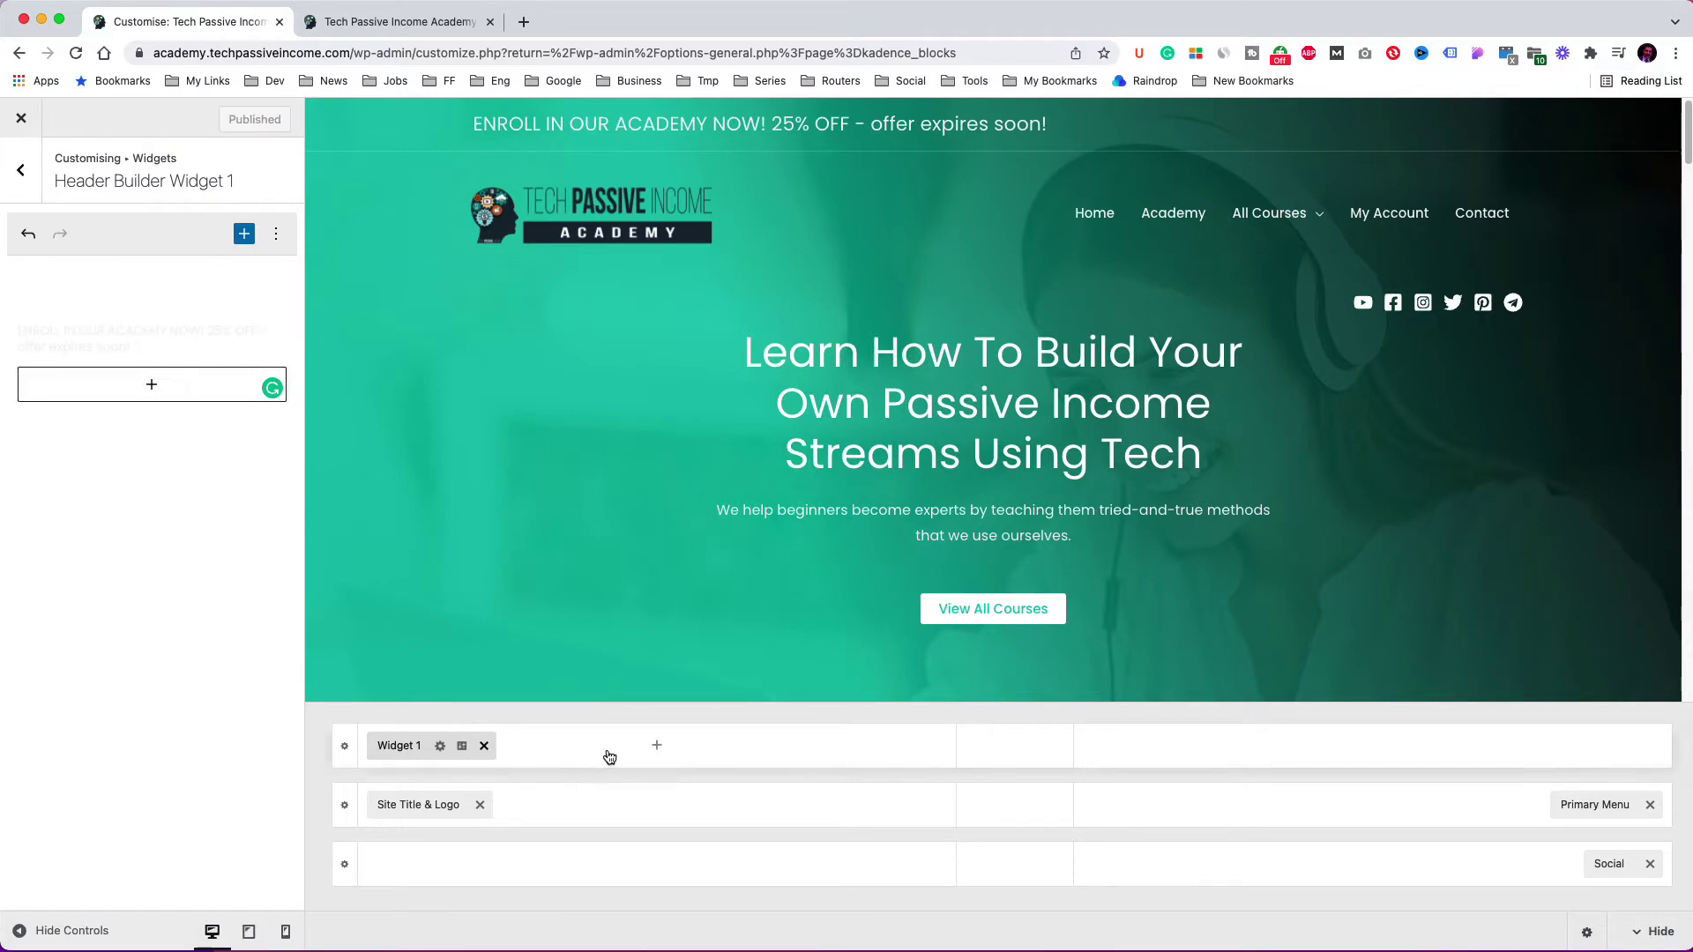
- Place a Widget 2 element beside Widget 1 in the header's top row
{"action": "left_click", "coordinate": [658, 748]}
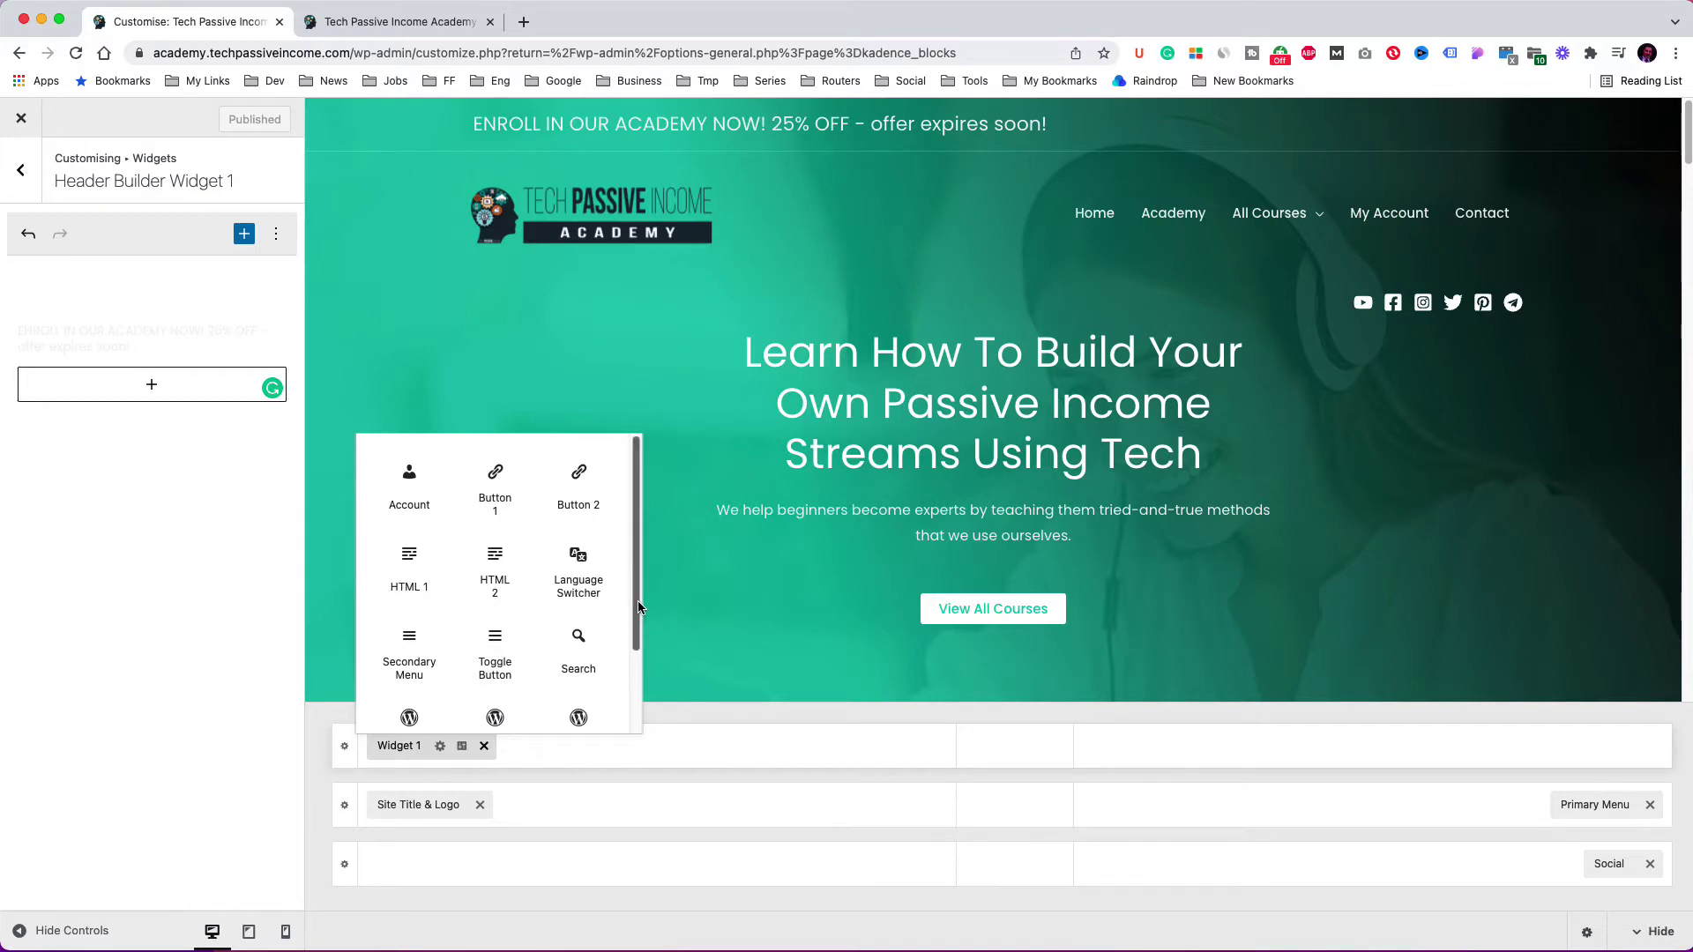
{"action": "left_click_drag", "start_coordinate": [639, 606], "coordinate": [636, 684]}
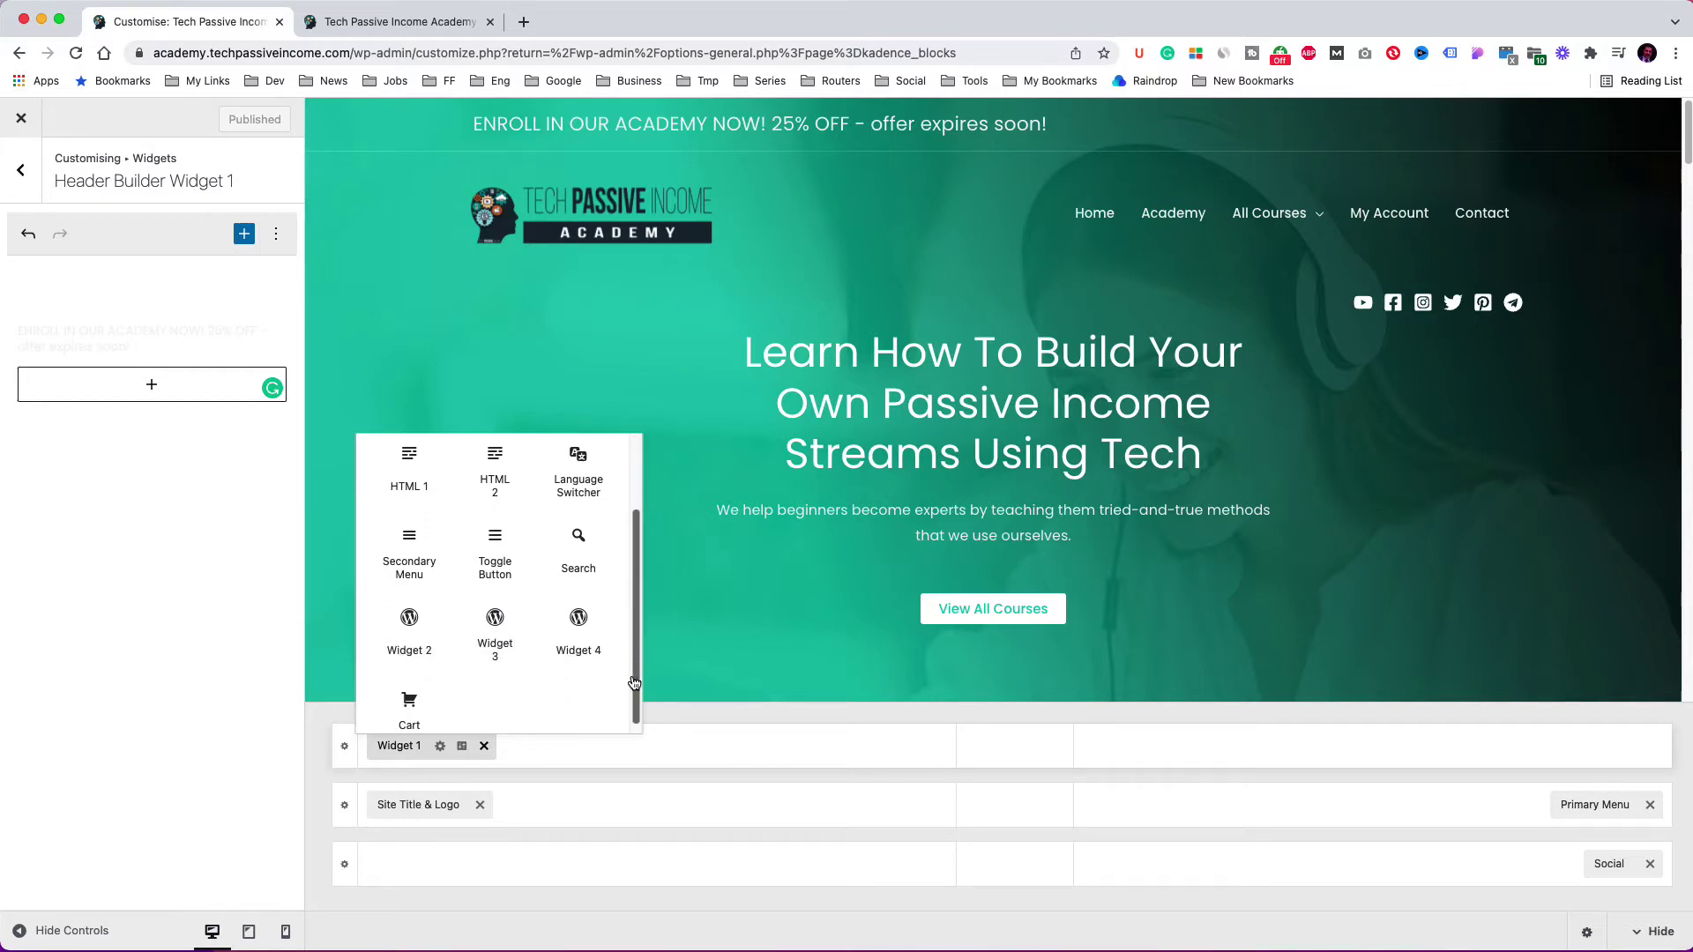
{"action": "left_click", "coordinate": [435, 640]}
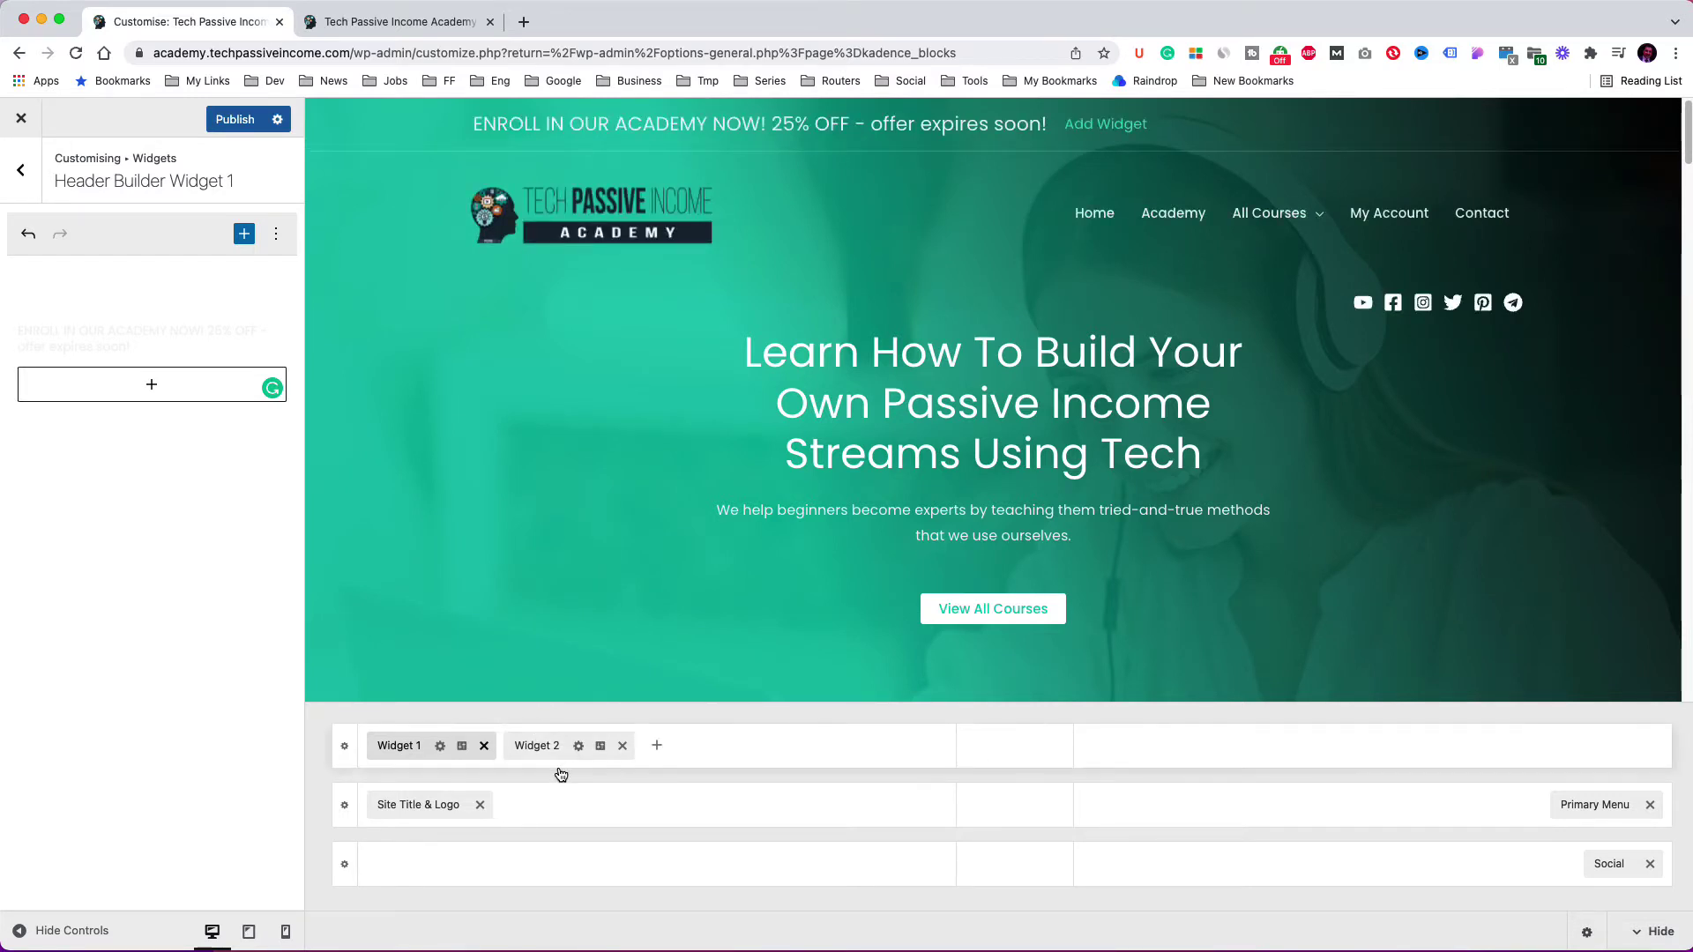
- Insert a Kadence Countdown block into Widget 2 by searching the block library for 'coun'
{"action": "left_click", "coordinate": [575, 747]}
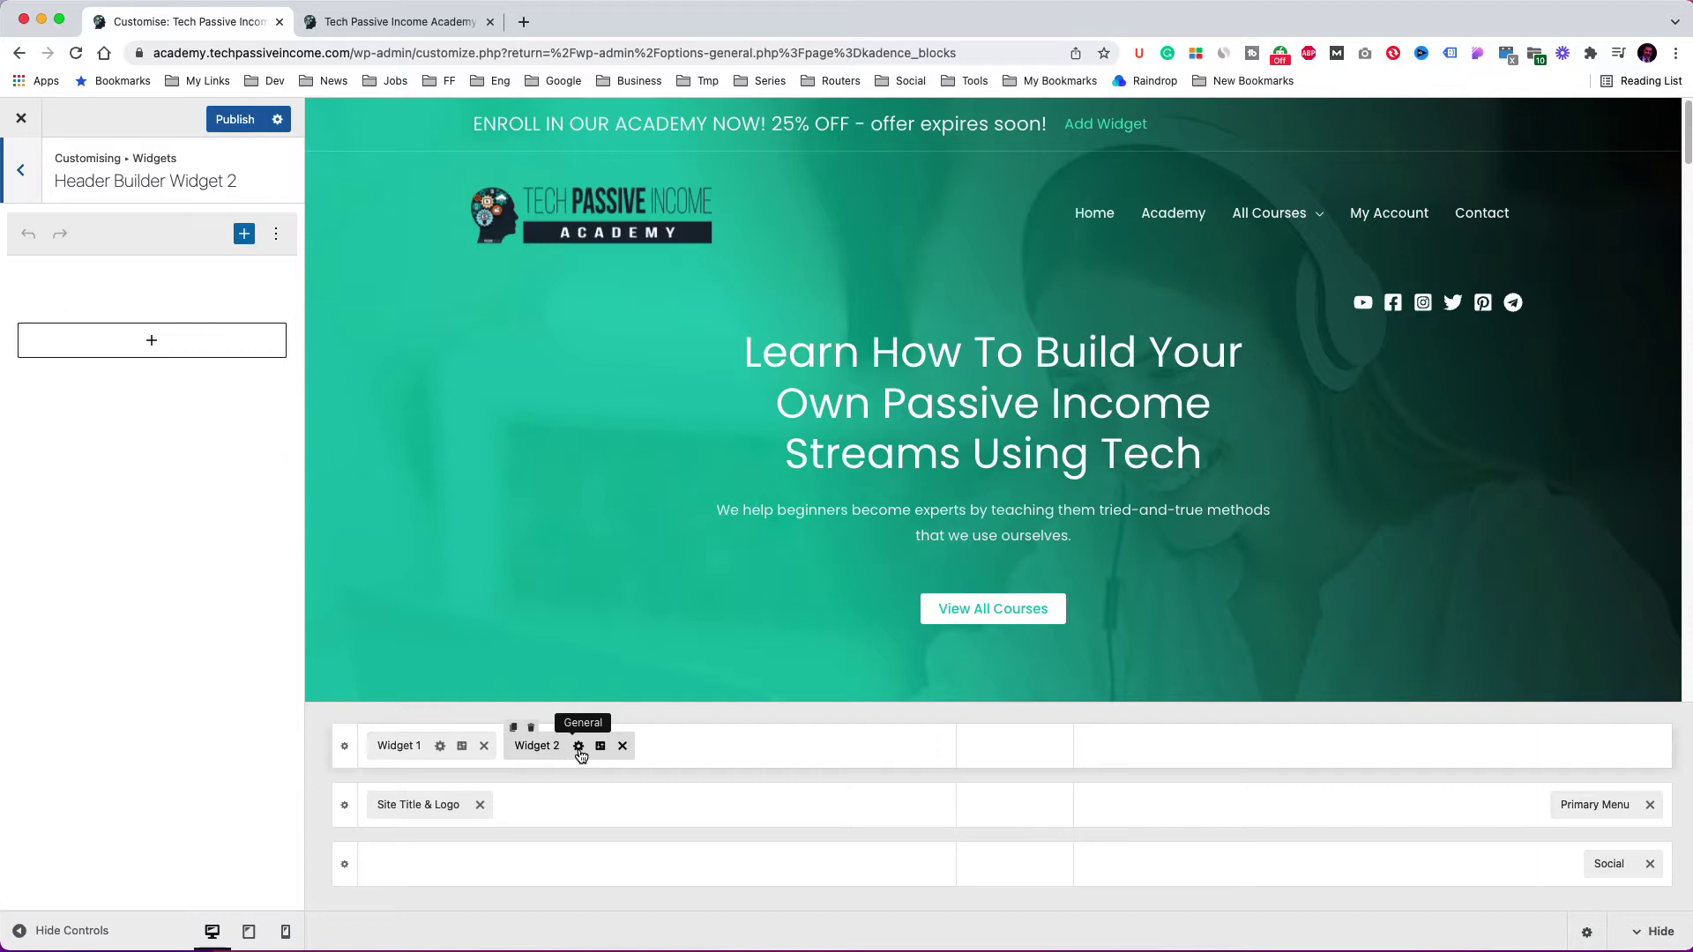
{"action": "left_click", "coordinate": [151, 349]}
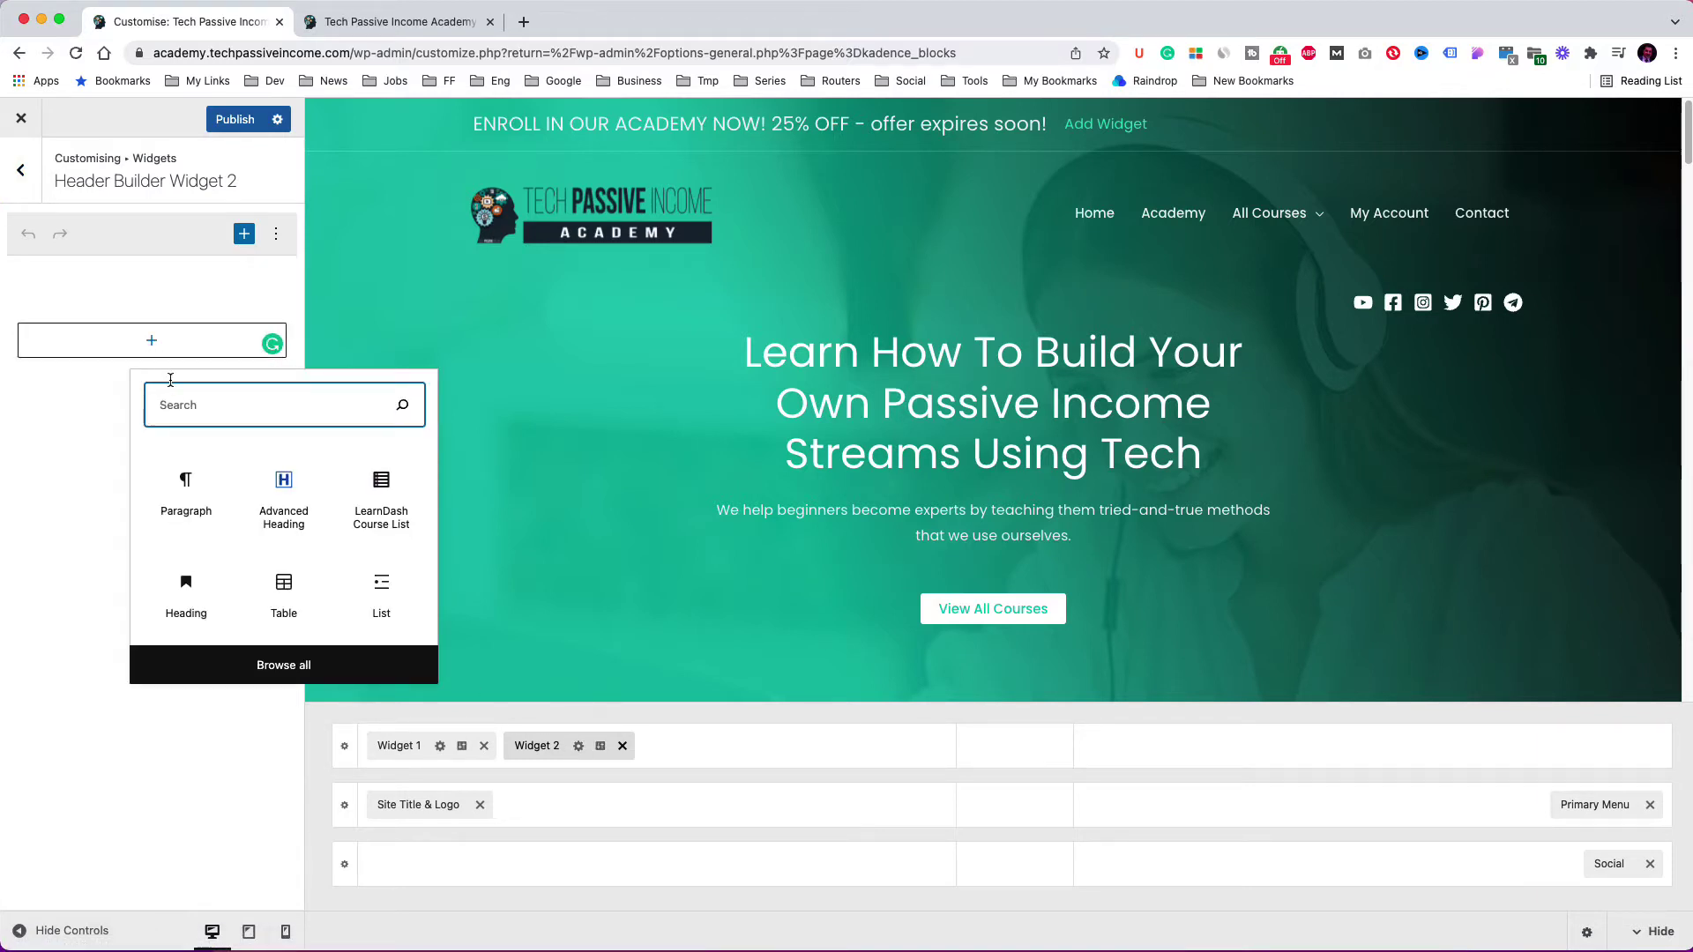
{"action": "left_click", "coordinate": [264, 667]}
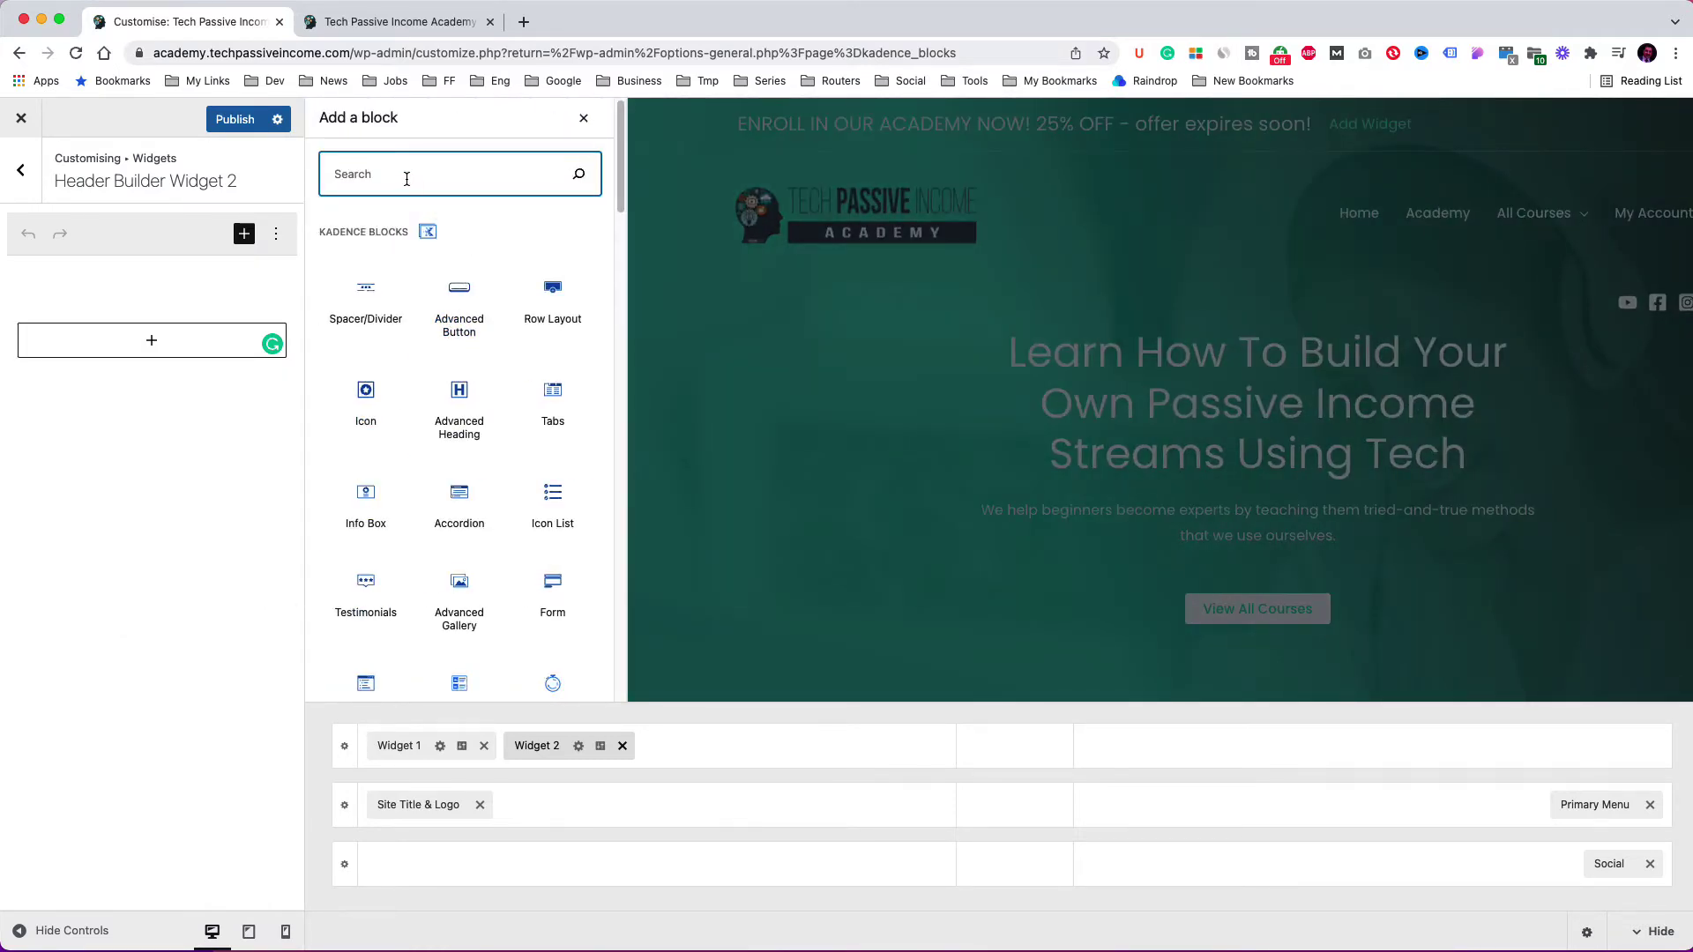
{"action": "type", "text": "coun"}
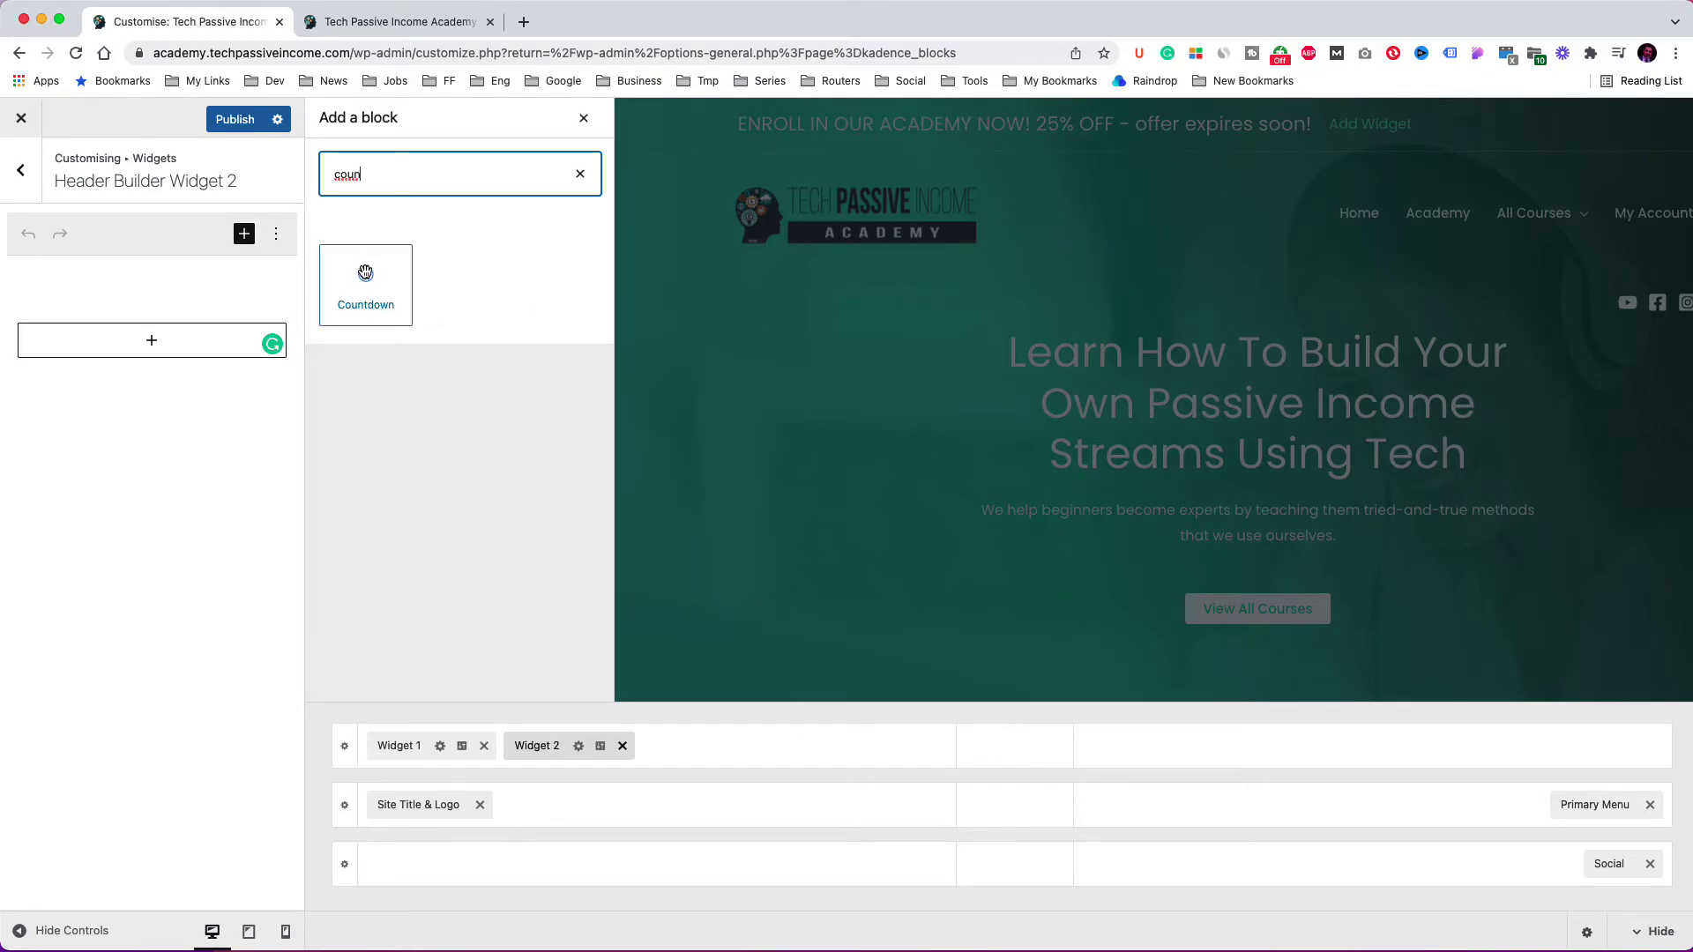
{"action": "left_click", "coordinate": [365, 273]}
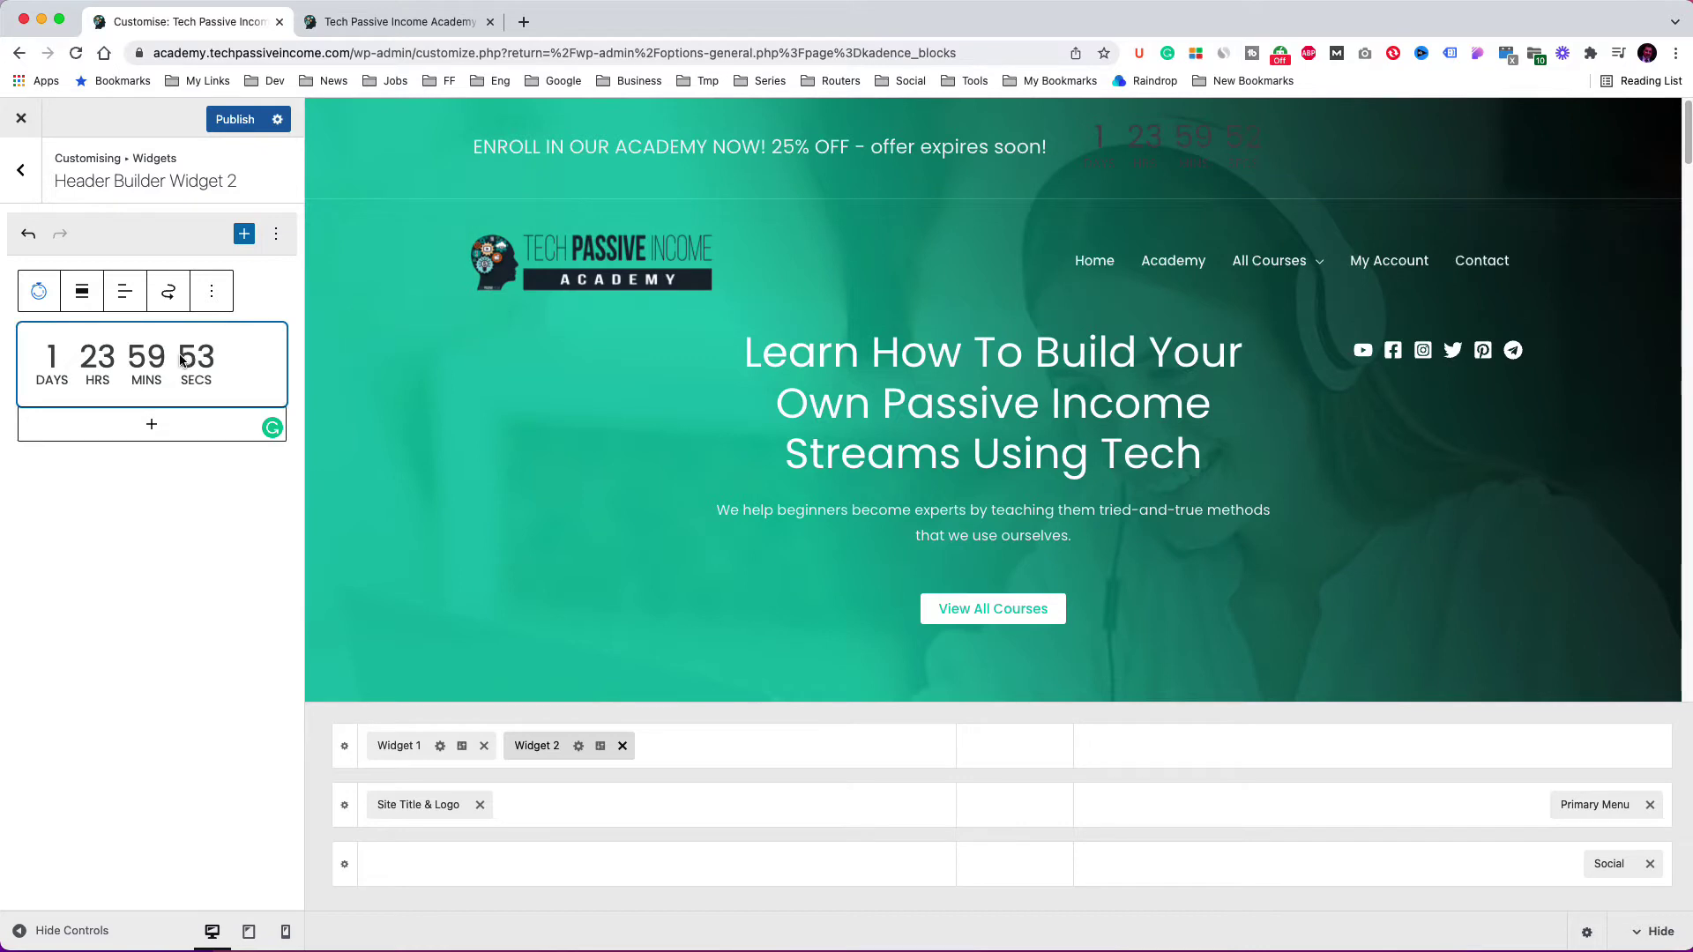
- Show the Countdown block's full settings, reviewing its 24 January 2022 10:40 AM end and expire action
{"action": "left_click", "coordinate": [211, 296]}
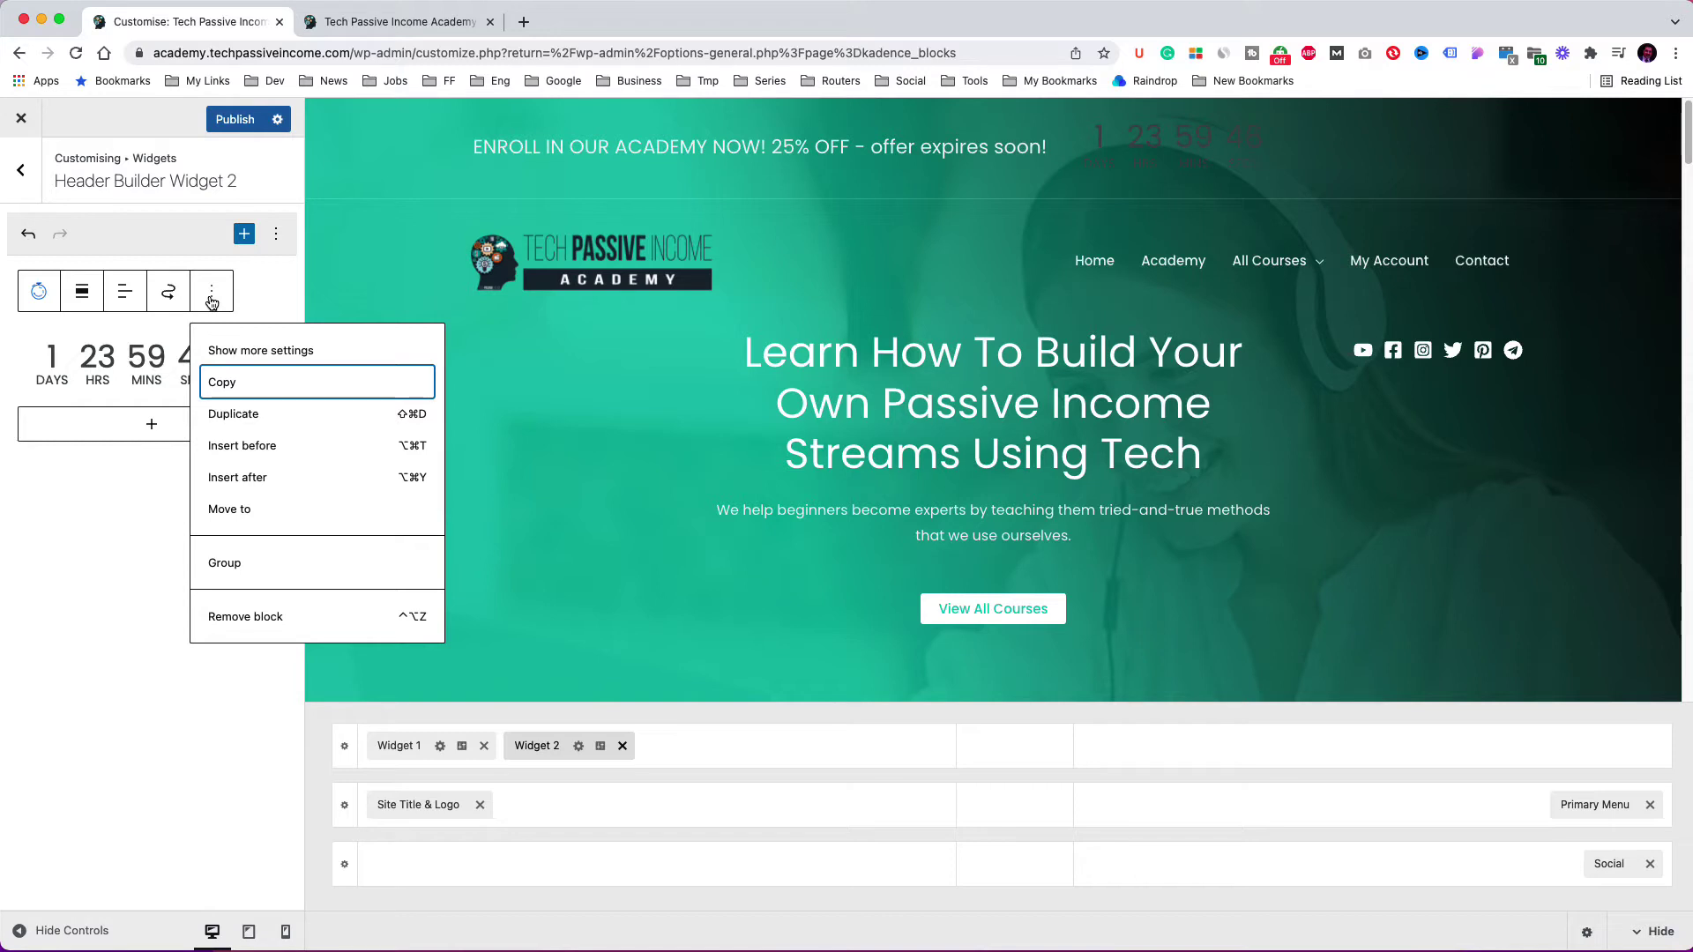
{"action": "left_click", "coordinate": [248, 353]}
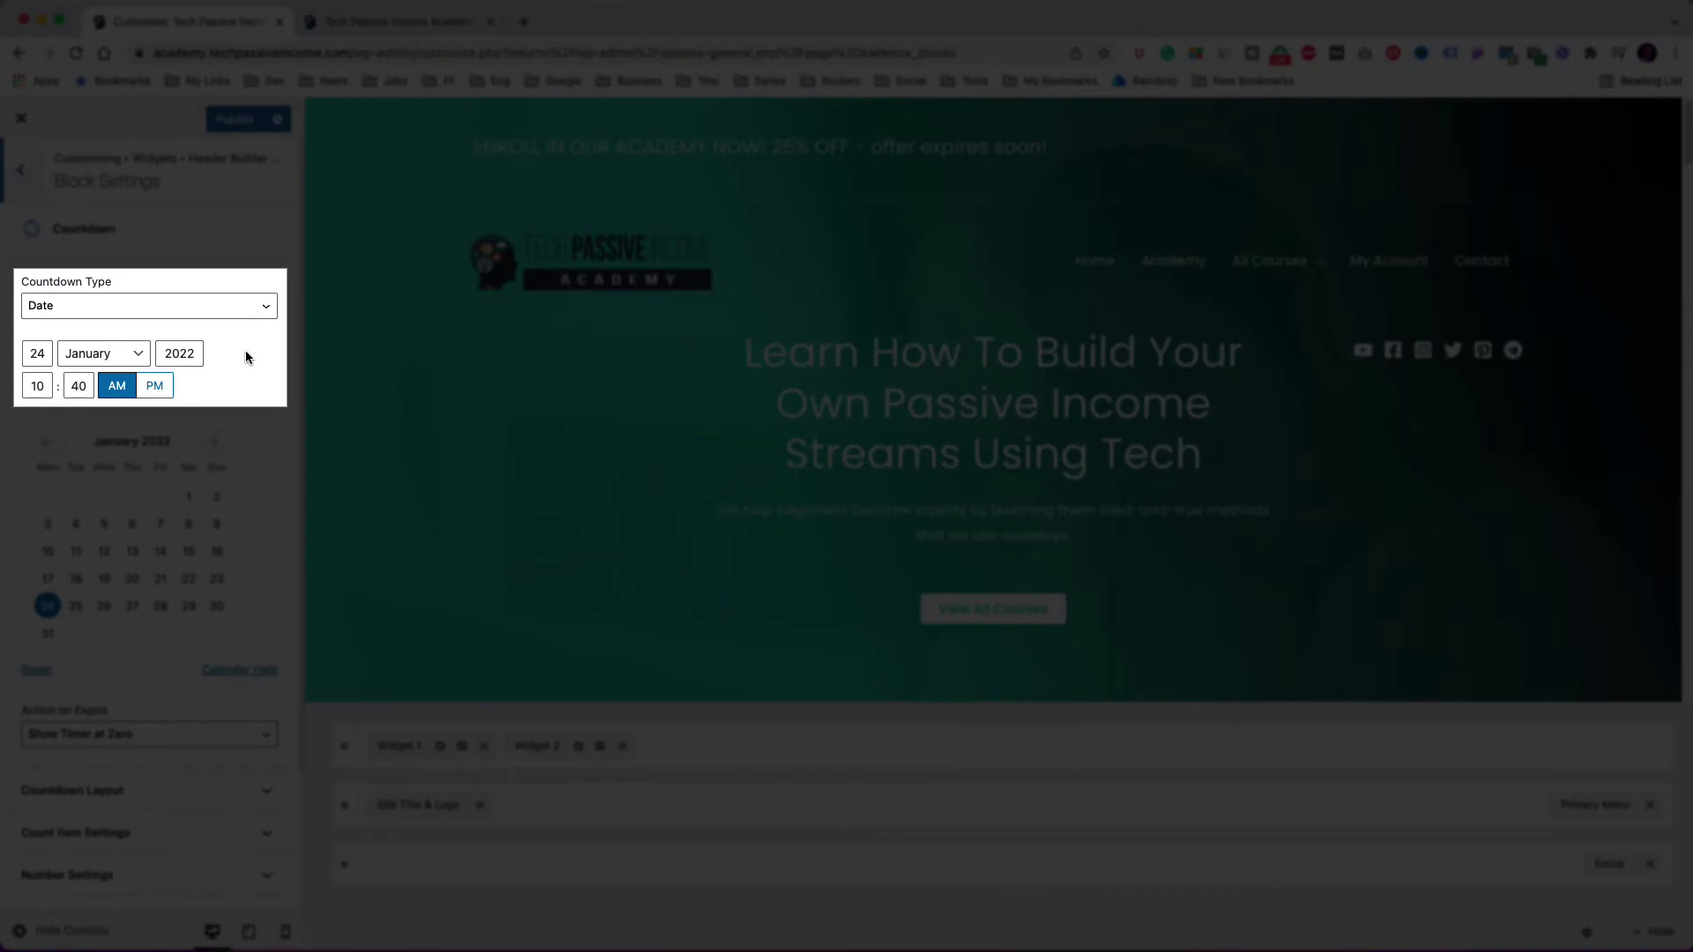
{"action": "scroll", "coordinate": [245, 355], "scroll_direction": "down", "scroll_amount": 3}
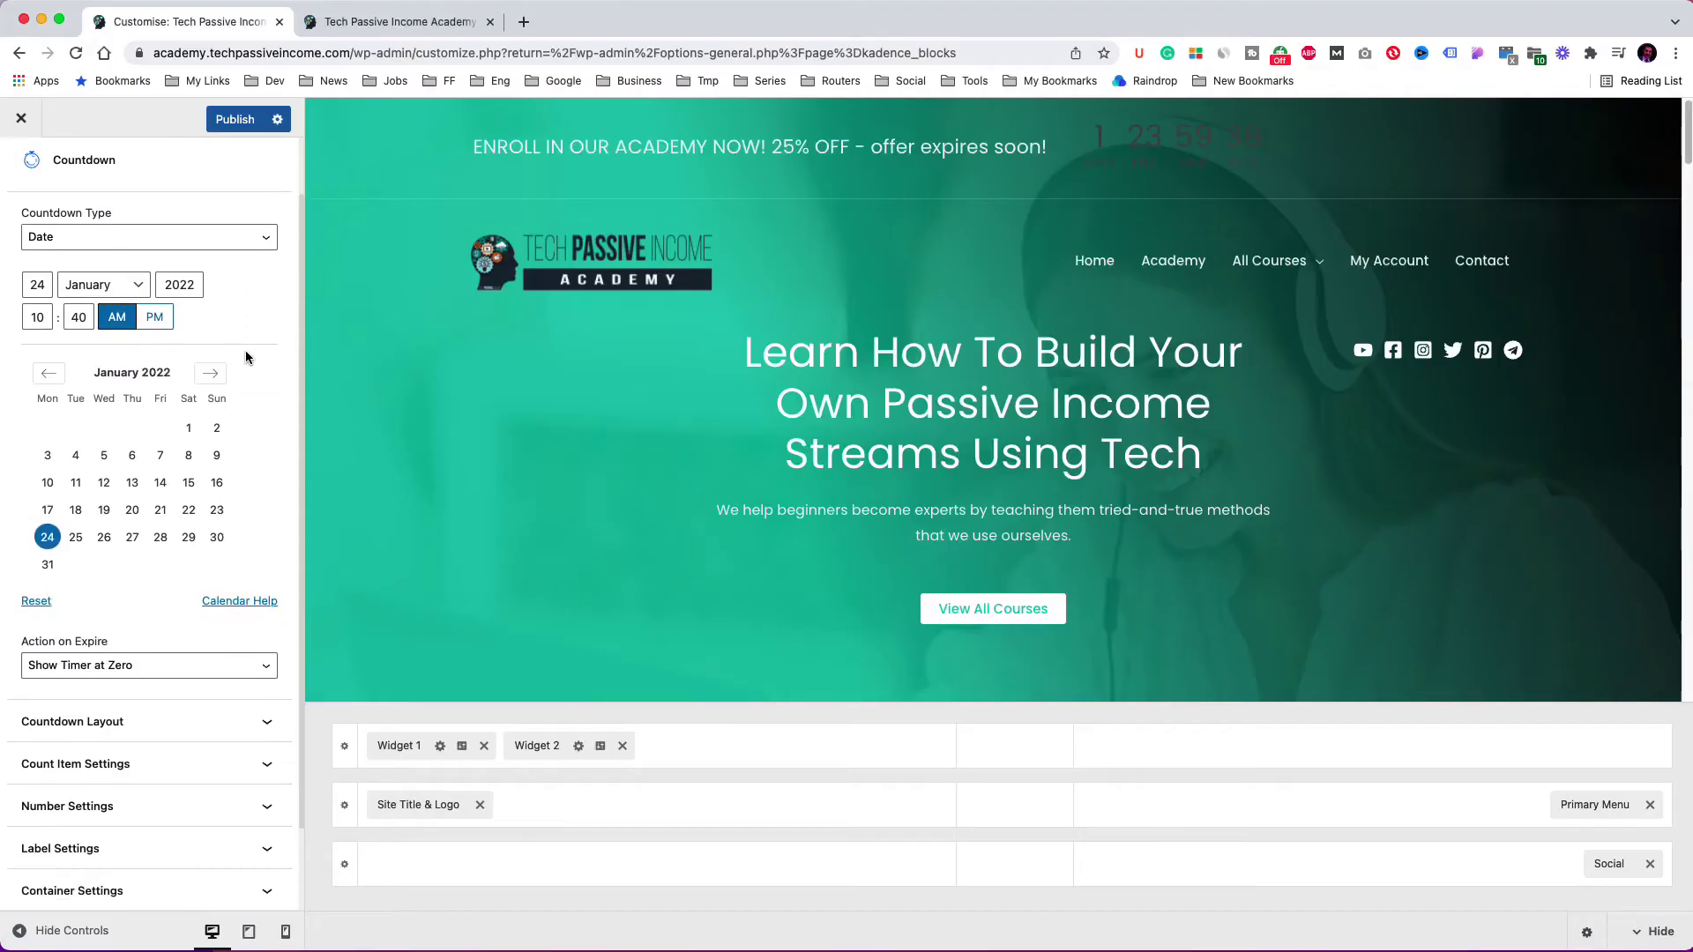
{"action": "scroll", "coordinate": [246, 355], "scroll_direction": "down", "scroll_amount": 1}
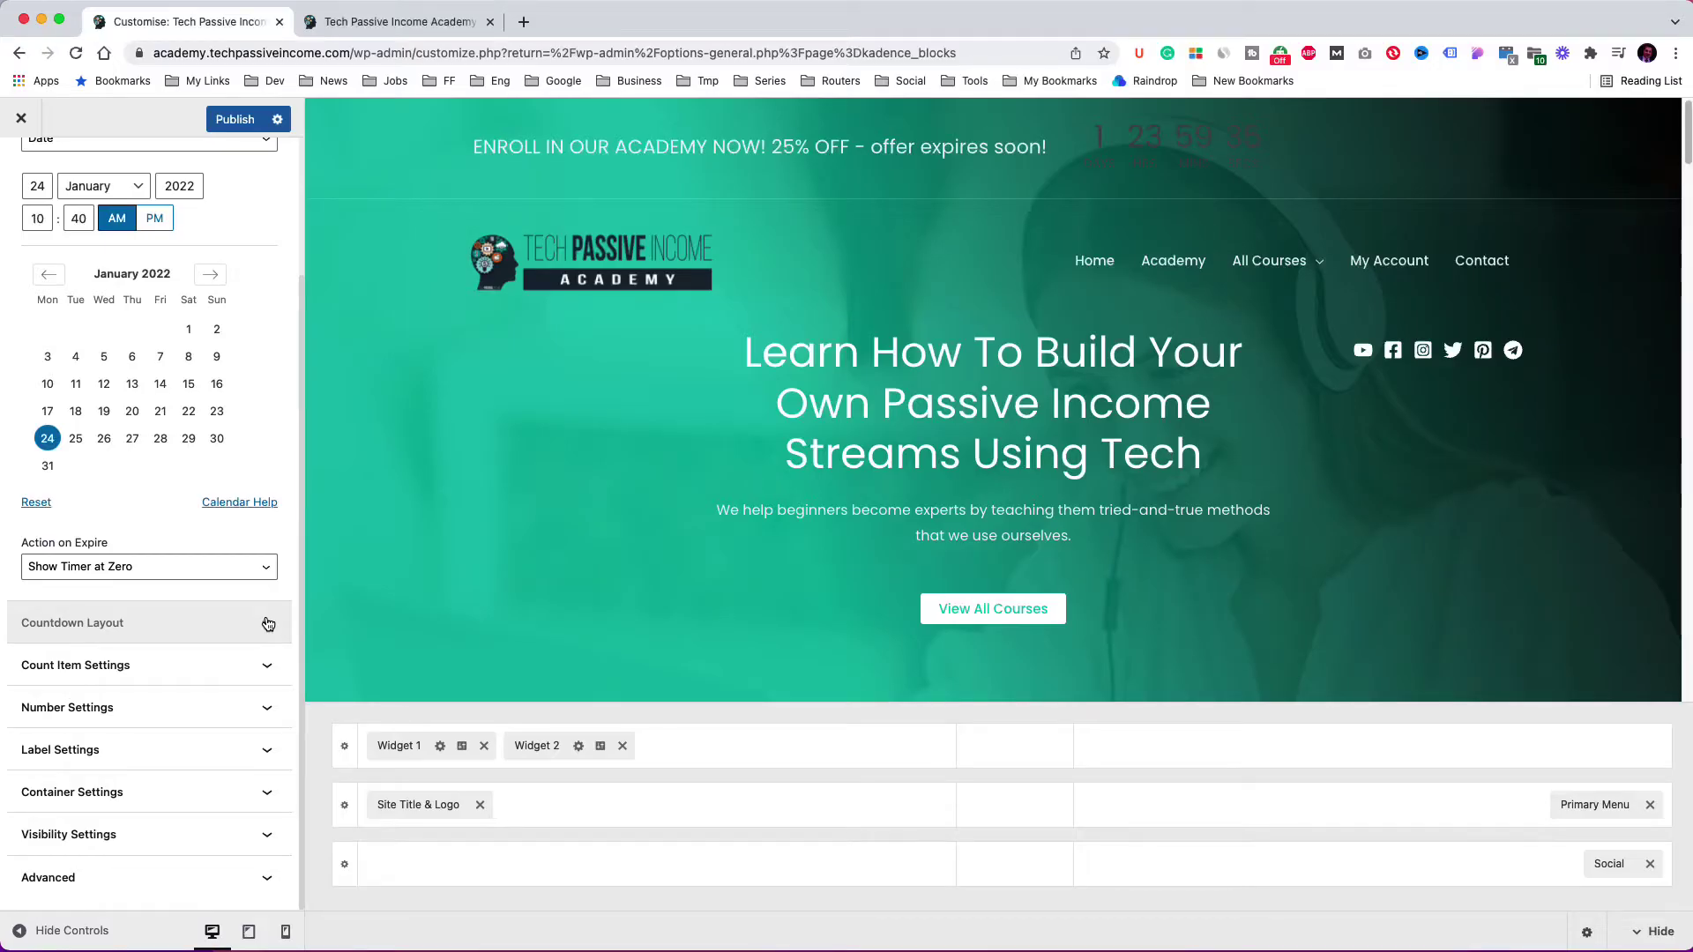
- Set the countdown layout to inline and give count items an orange background
{"action": "left_click", "coordinate": [268, 623]}
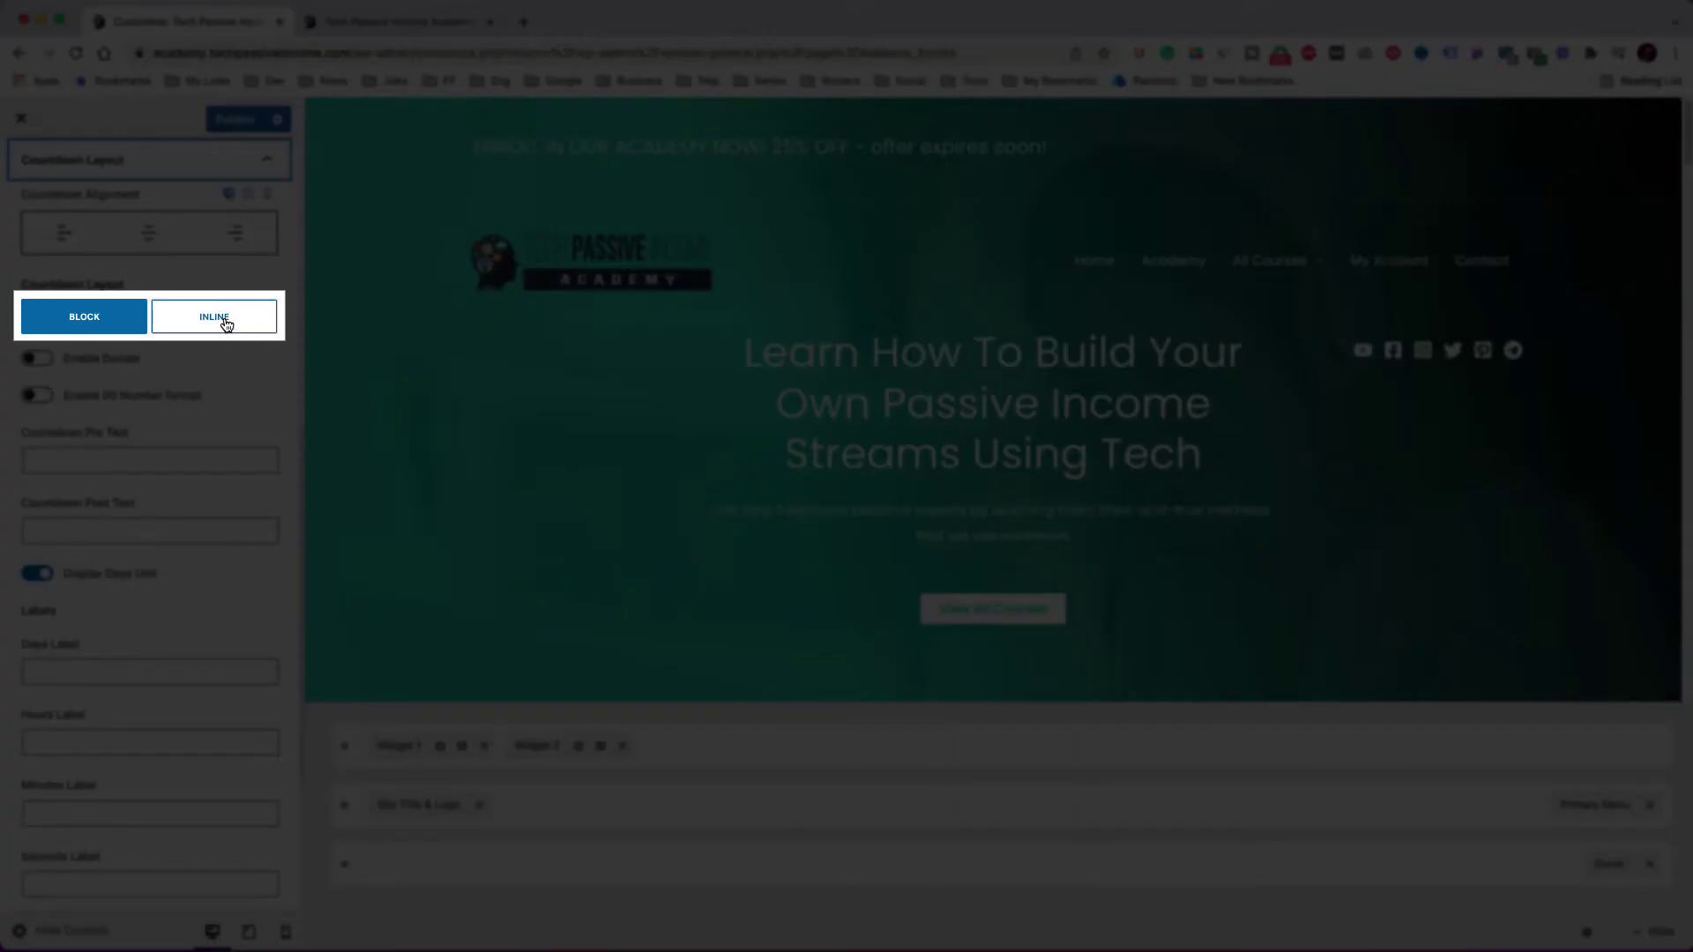
{"action": "left_click", "coordinate": [227, 323]}
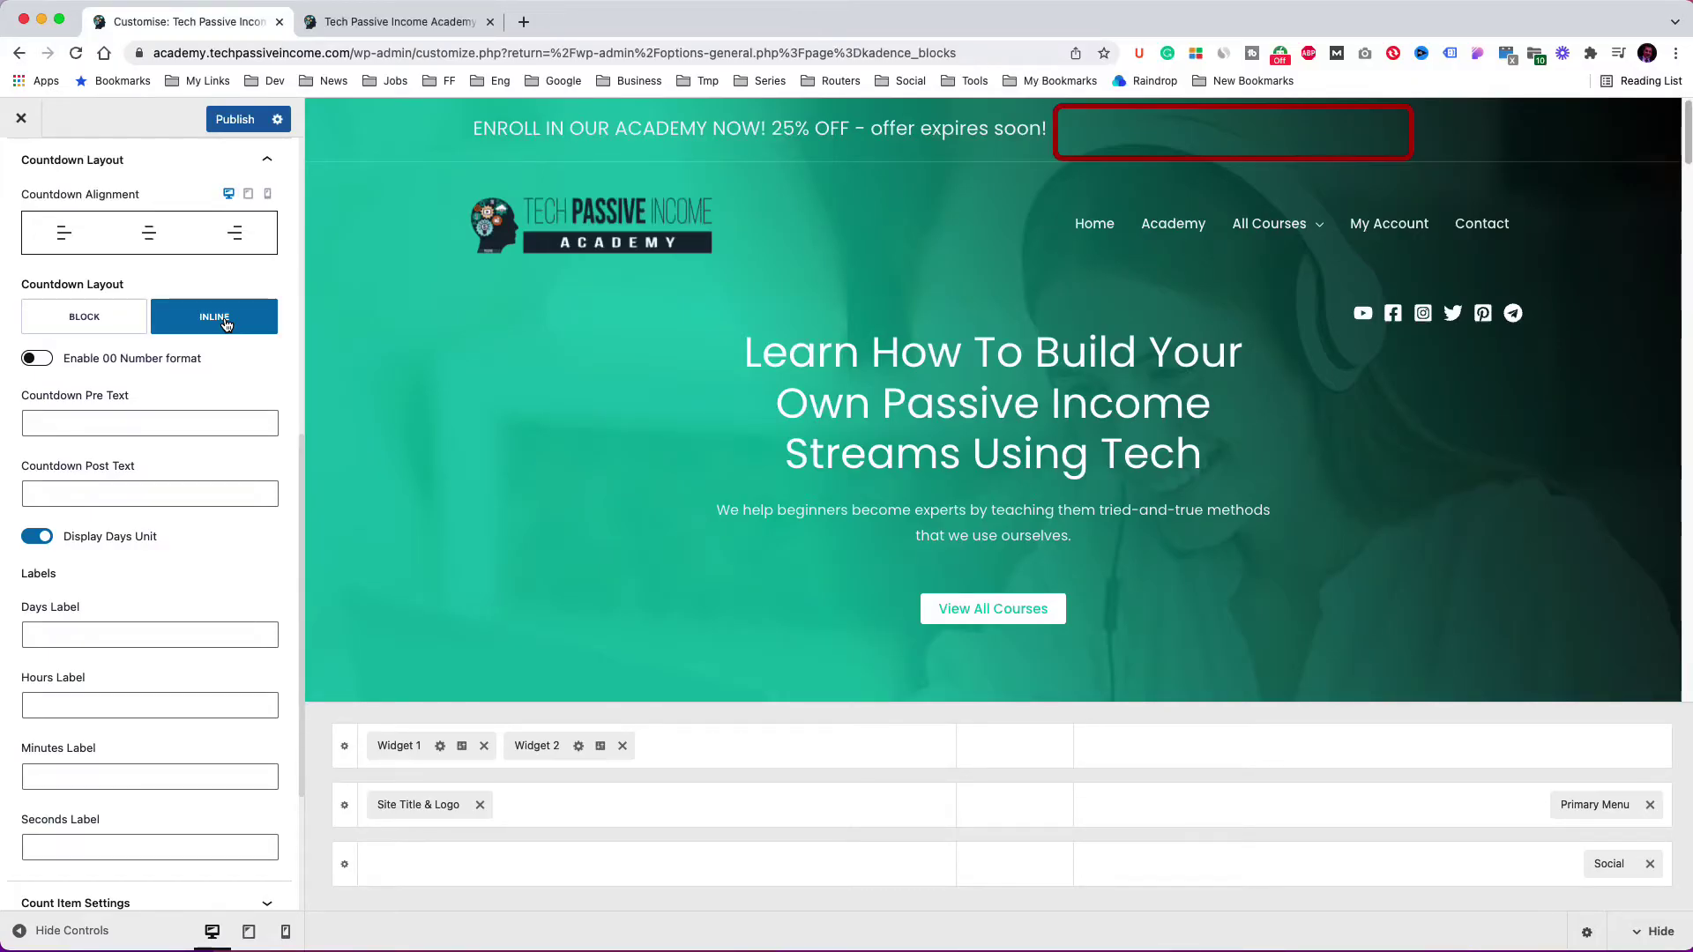
{"action": "scroll", "coordinate": [226, 325], "scroll_direction": "down", "scroll_amount": 3}
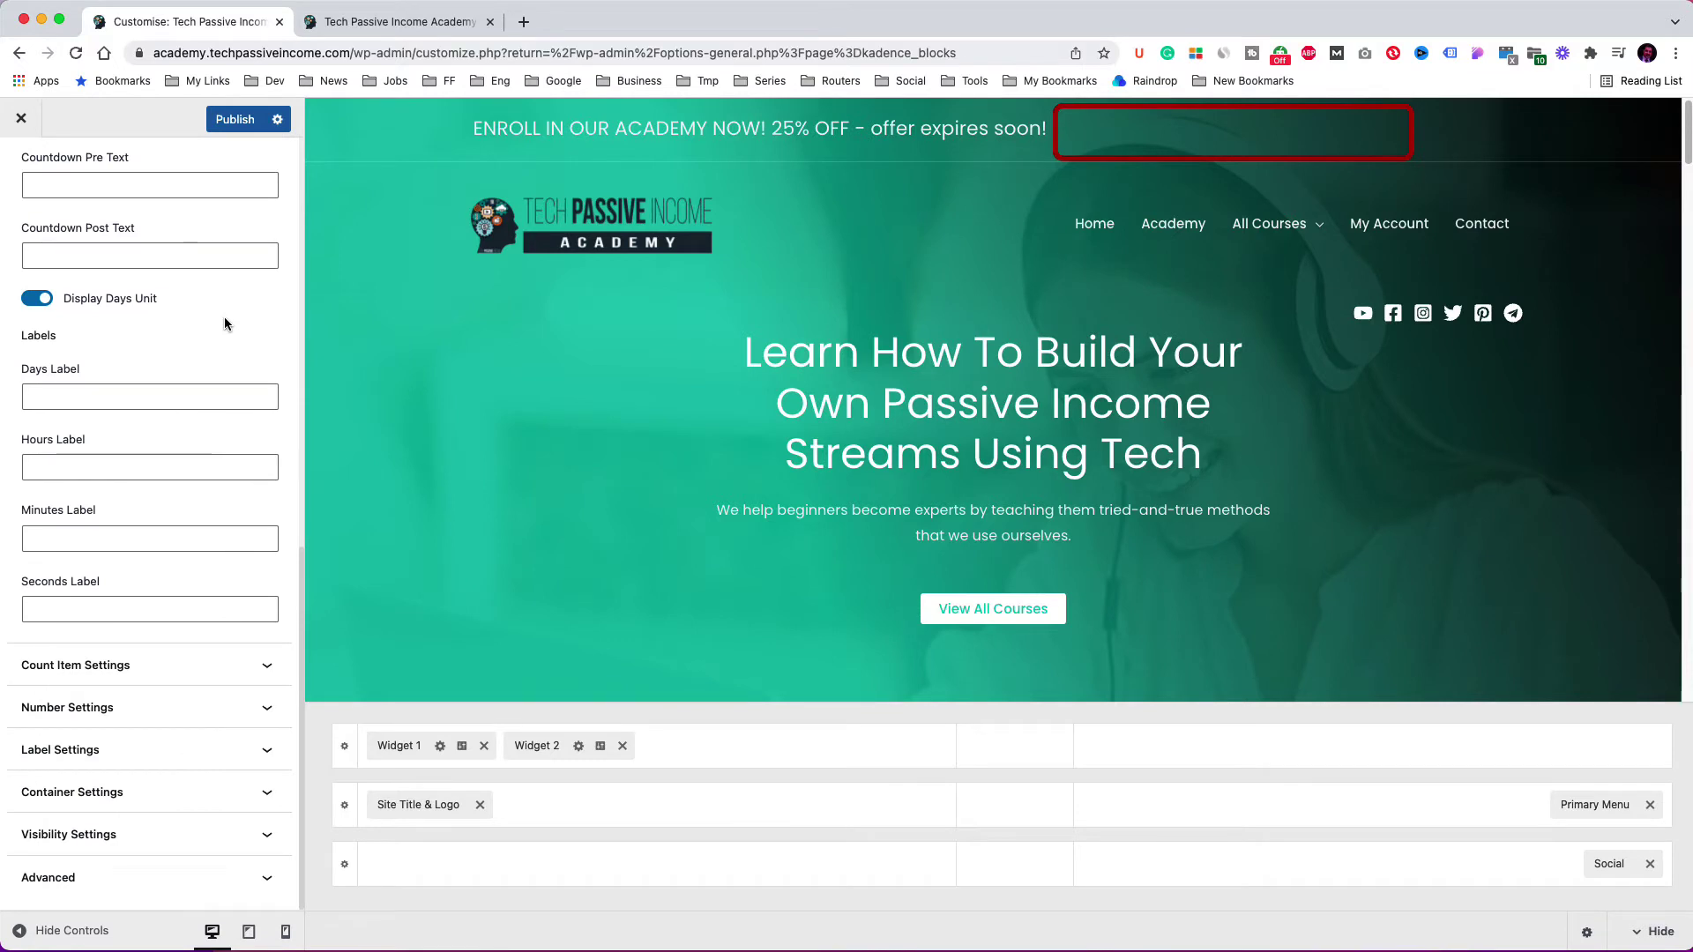
{"action": "left_click", "coordinate": [269, 668]}
{"action": "left_click", "coordinate": [265, 570]}
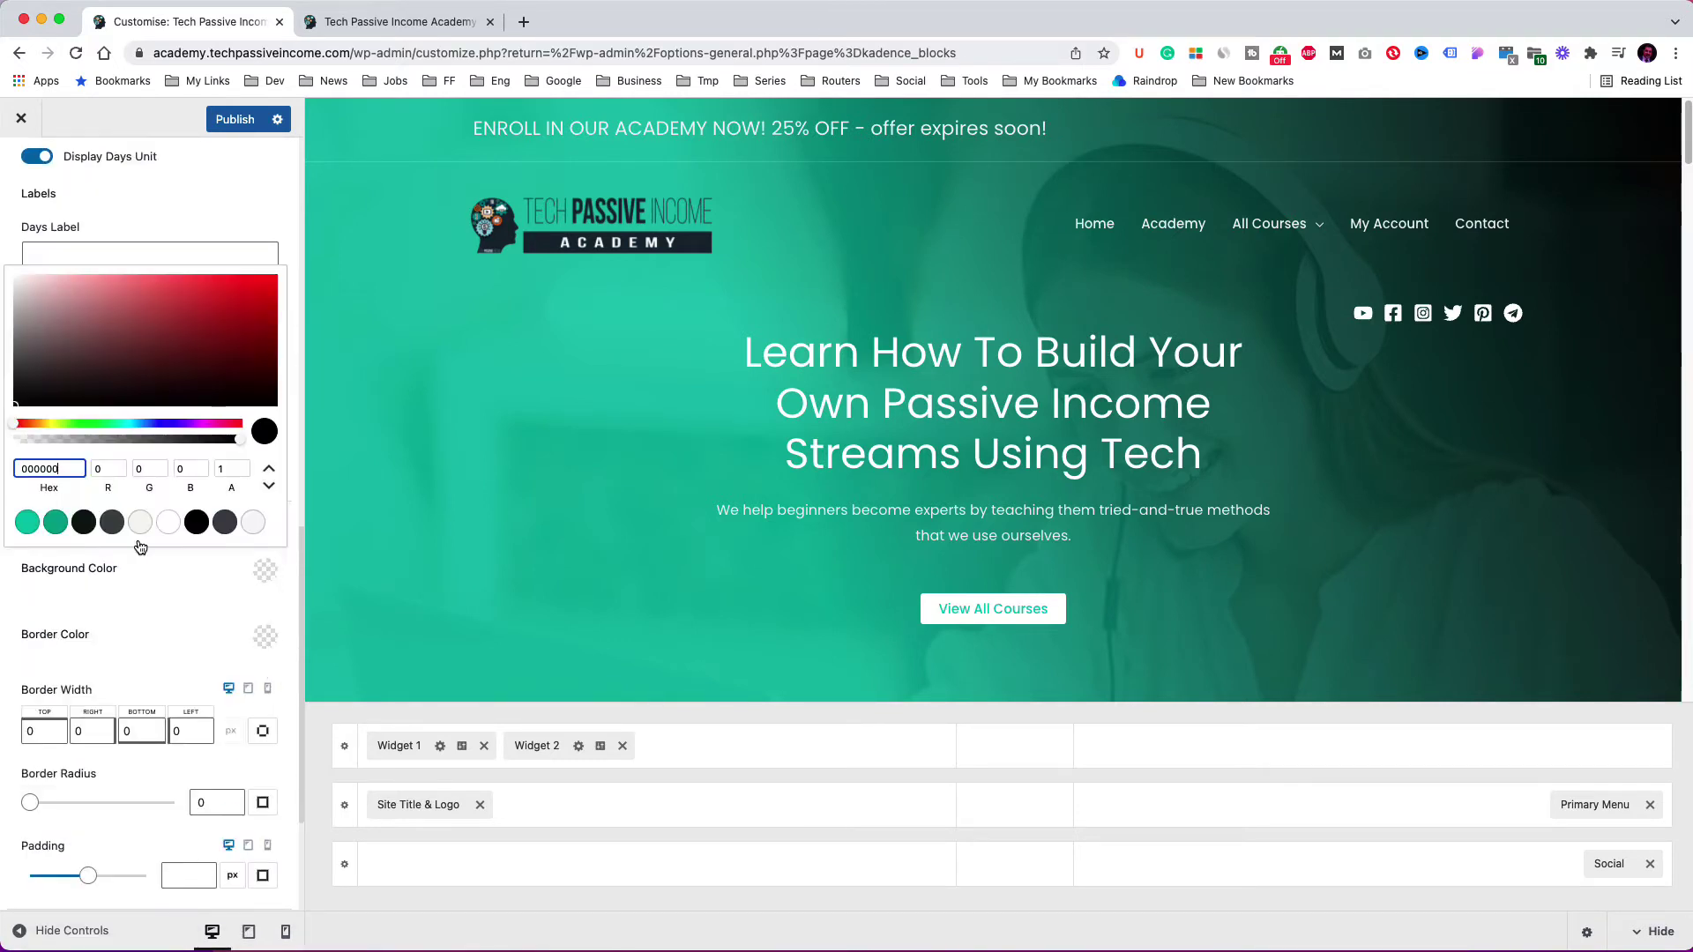
{"action": "double_click", "coordinate": [16, 467]}
{"action": "key", "text": "ctrl+v"}
{"action": "left_click", "coordinate": [130, 586]}
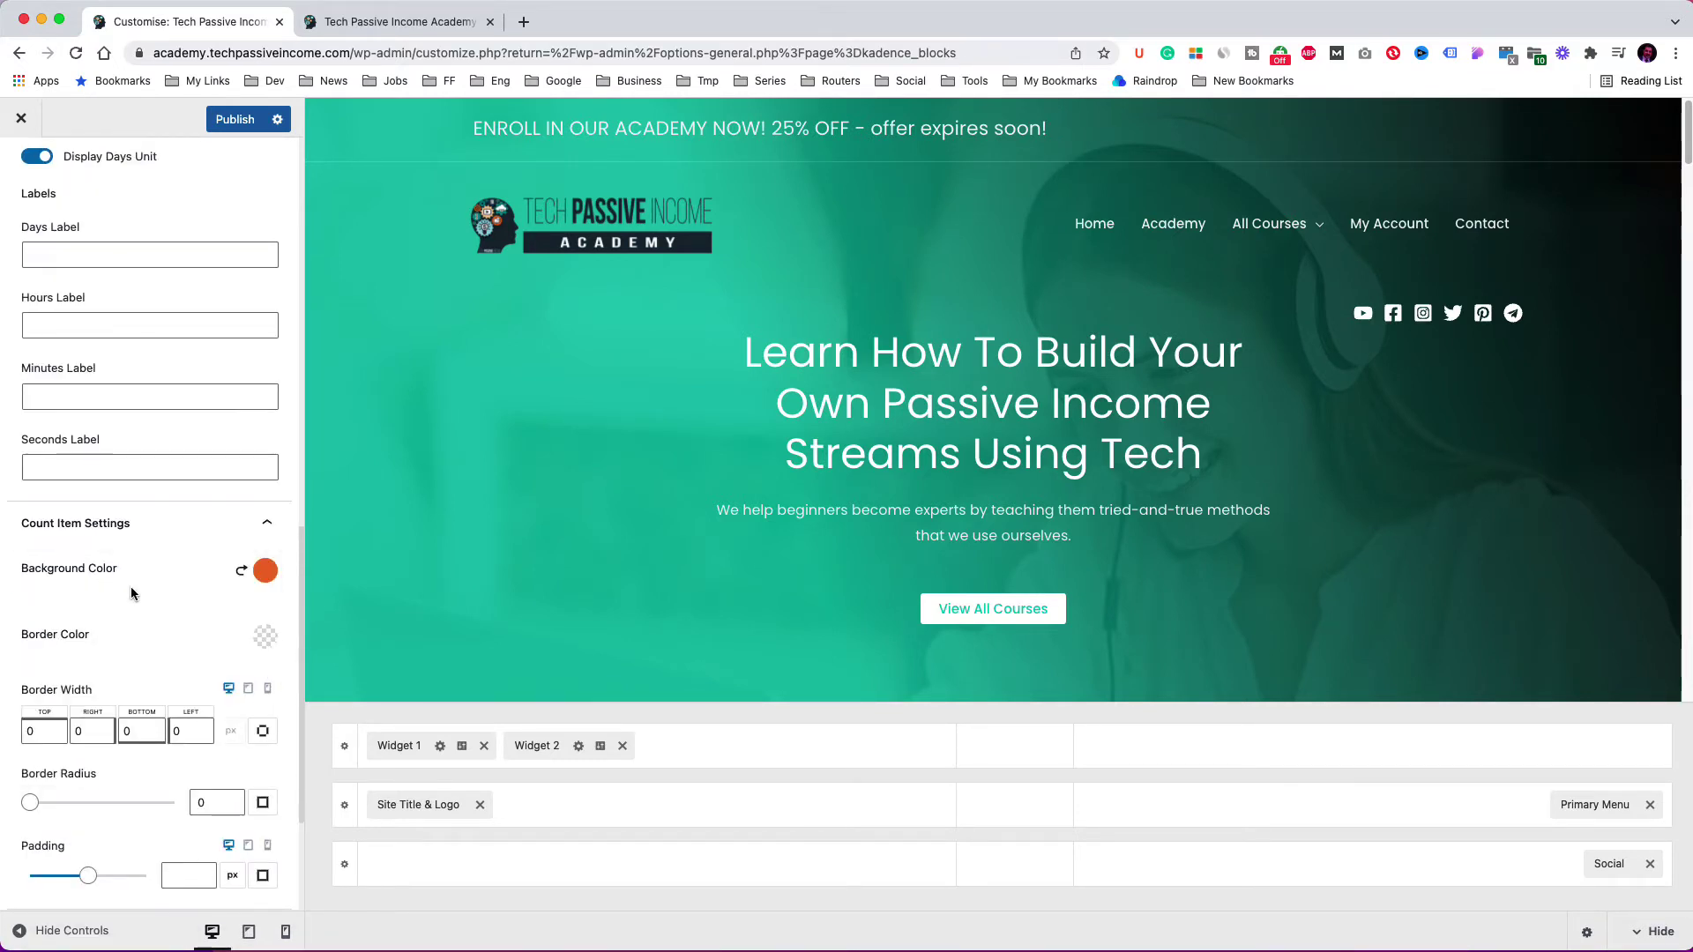
- Set count item border radius 10 and padding 5, then publish
{"action": "double_click", "coordinate": [203, 803]}
{"action": "type", "text": "10"}
{"action": "left_click", "coordinate": [188, 876]}
{"action": "type", "text": "5"}
{"action": "left_click", "coordinate": [154, 838]}
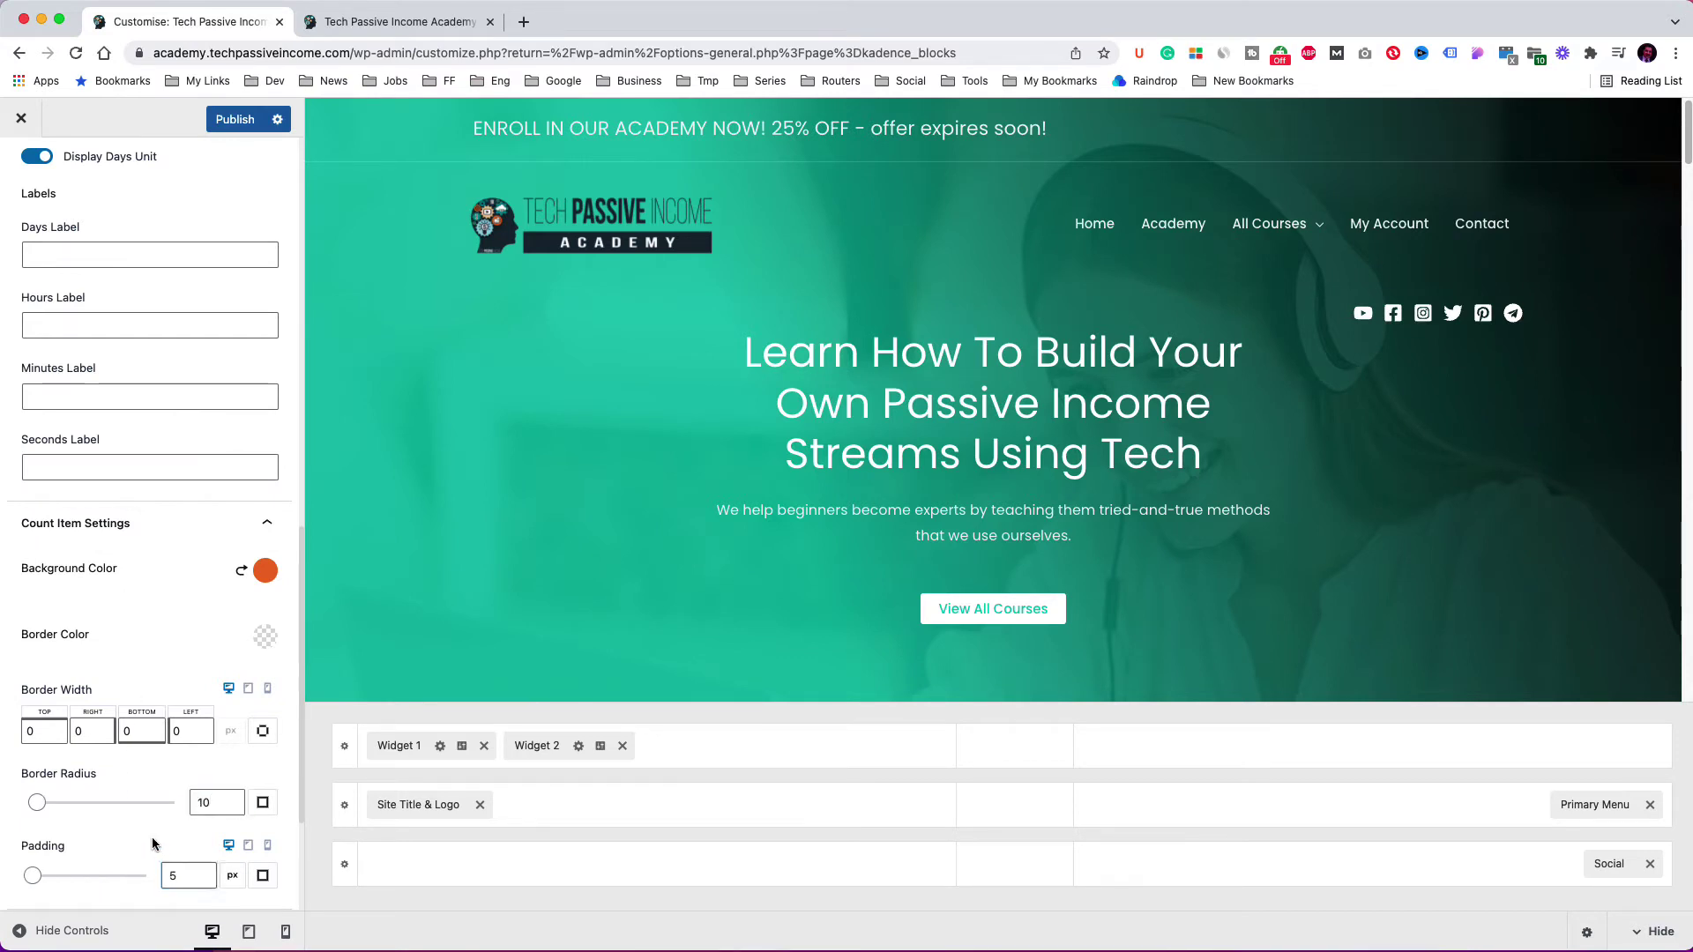
{"action": "left_click", "coordinate": [232, 120]}
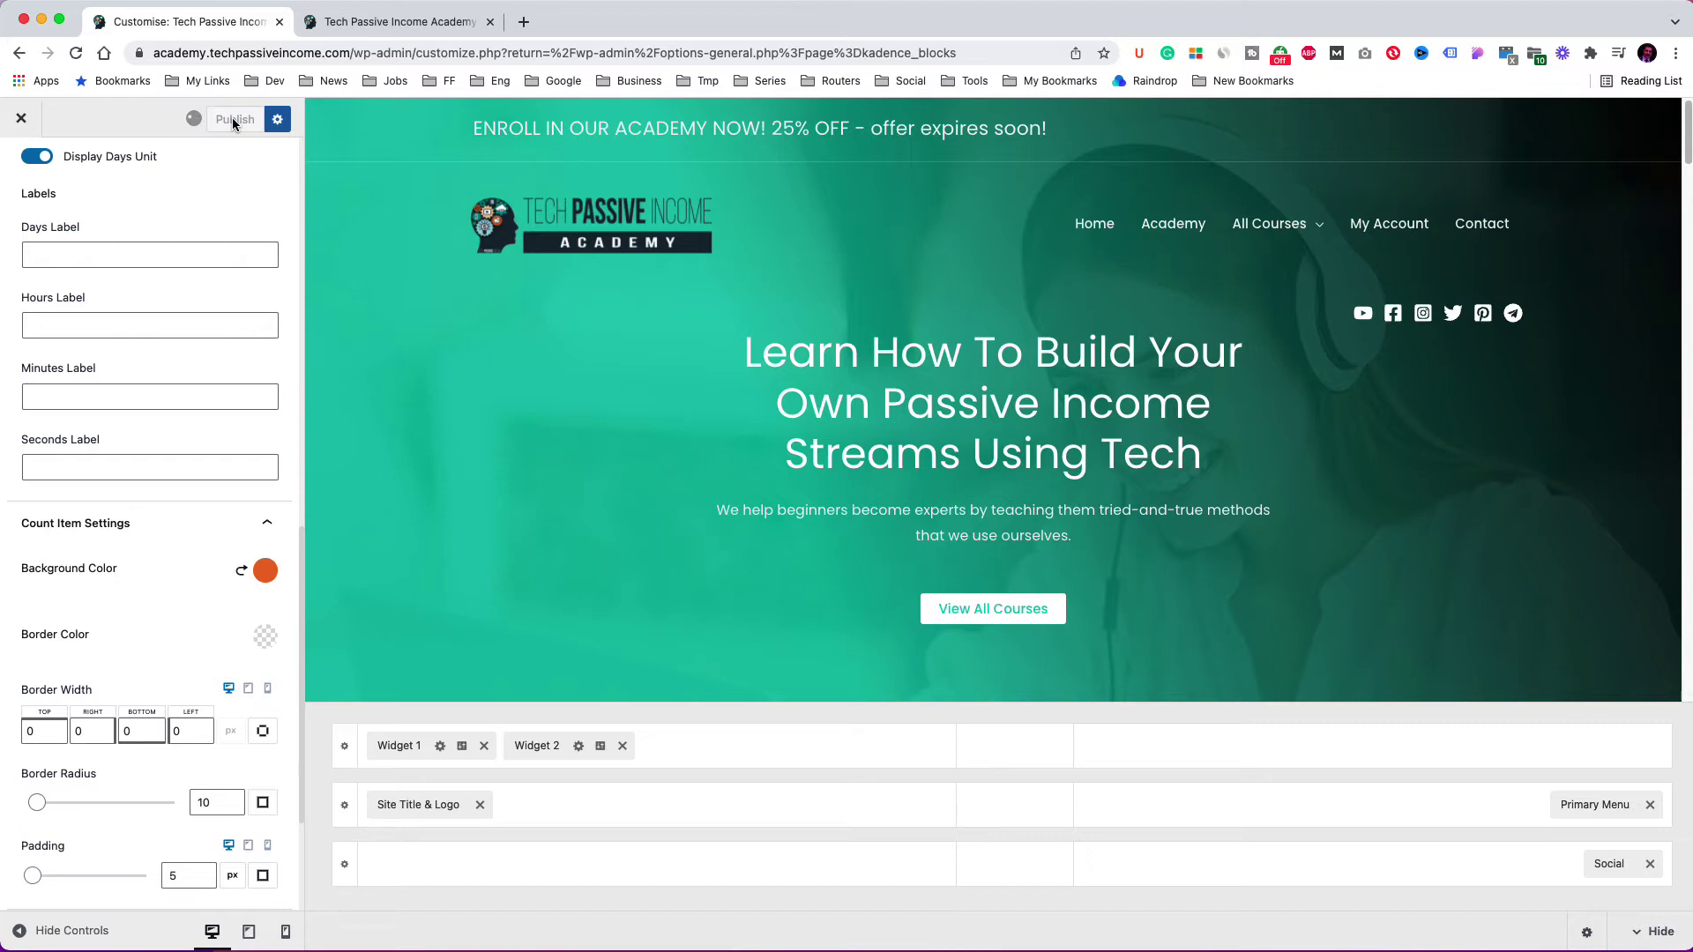
- Reload the live site to check the orange countdown, then return to the Customizer tab
{"action": "left_click", "coordinate": [367, 31]}
{"action": "right_click", "coordinate": [1543, 206]}
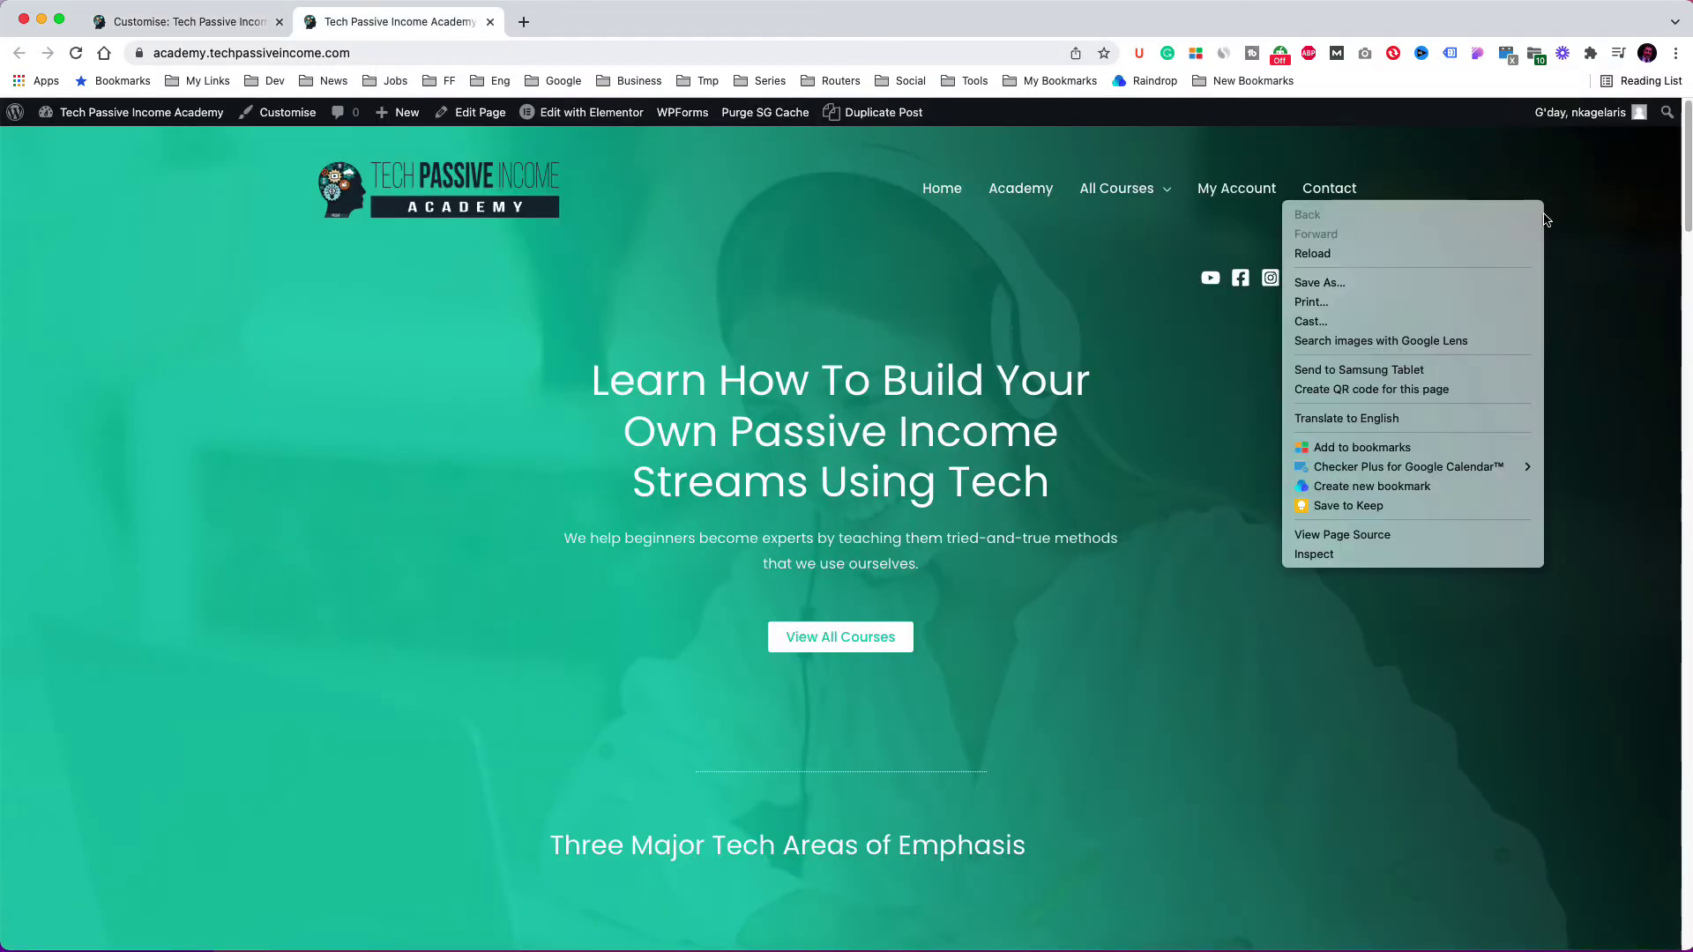
{"action": "left_click", "coordinate": [1516, 255]}
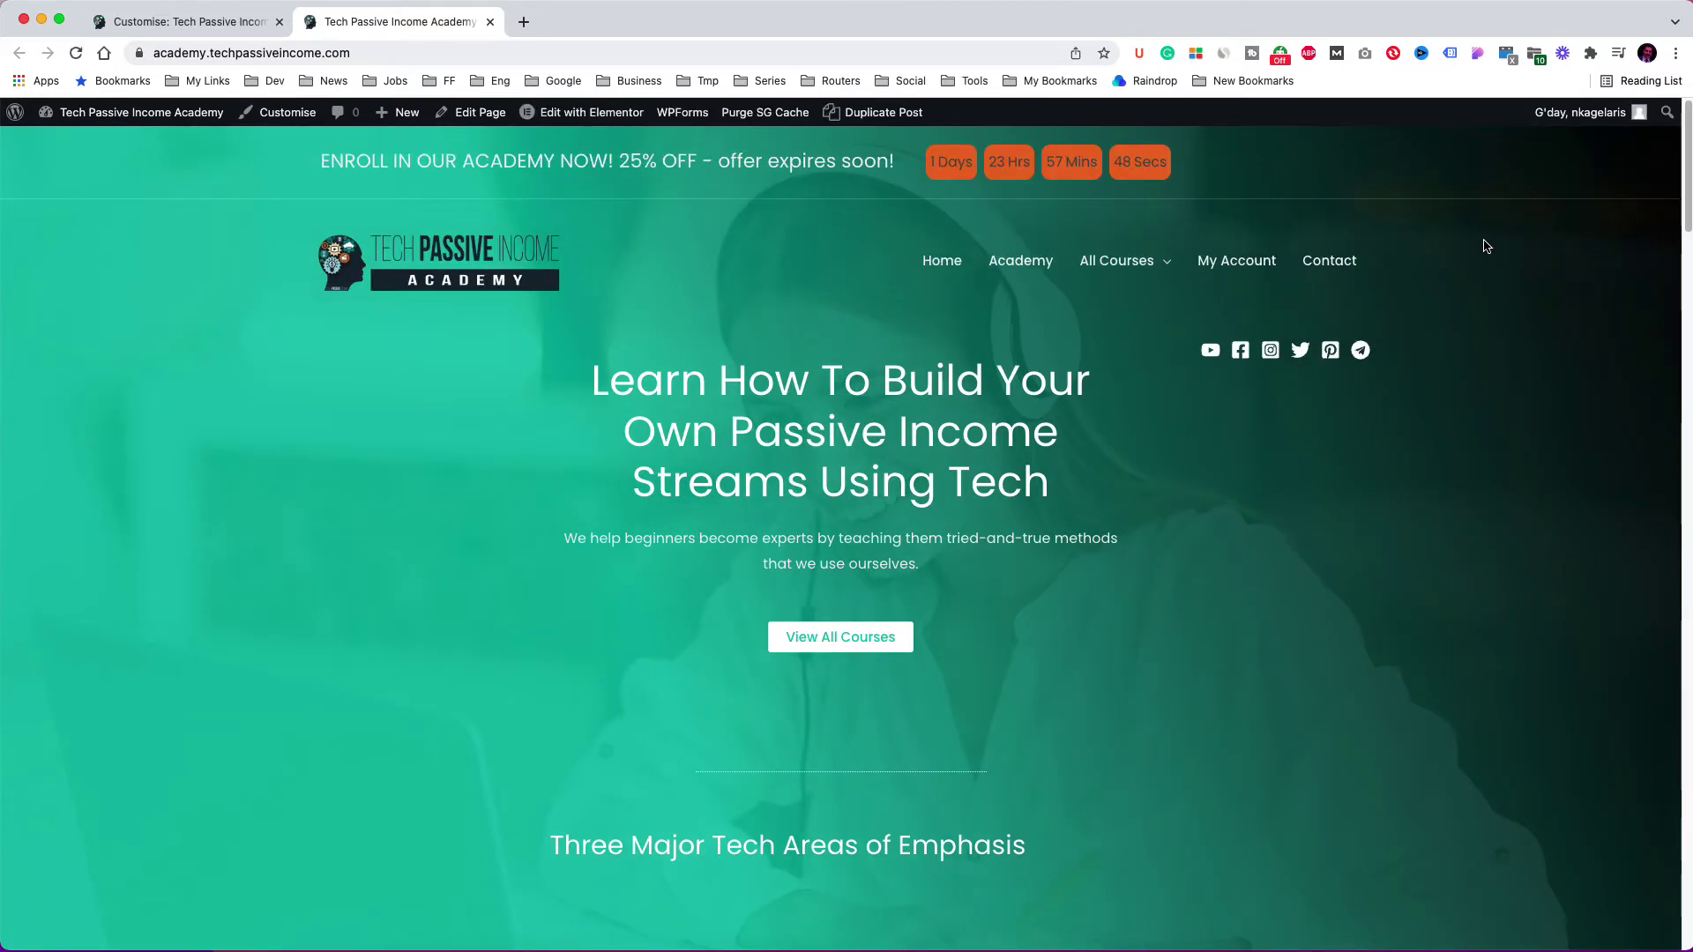
{"action": "left_click", "coordinate": [229, 29]}
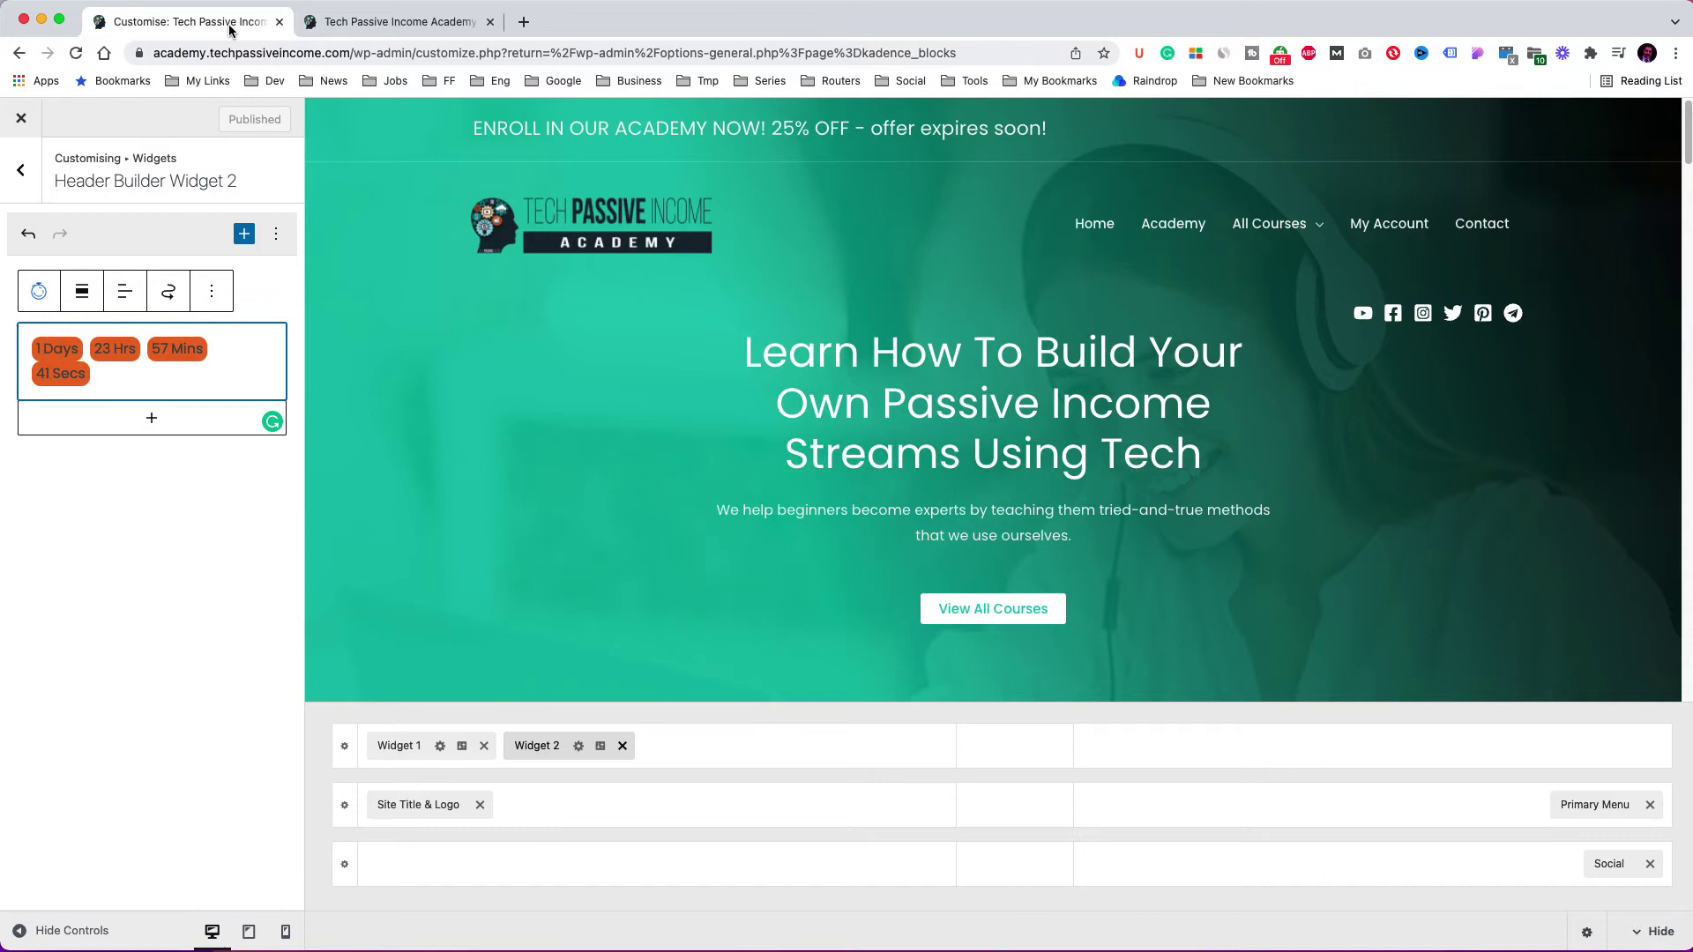
- Open the countdown's Number Settings and paste yellow as the number colour
{"action": "left_click", "coordinate": [212, 291]}
{"action": "left_click", "coordinate": [224, 352]}
{"action": "scroll", "coordinate": [224, 352], "scroll_direction": "down", "scroll_amount": 15}
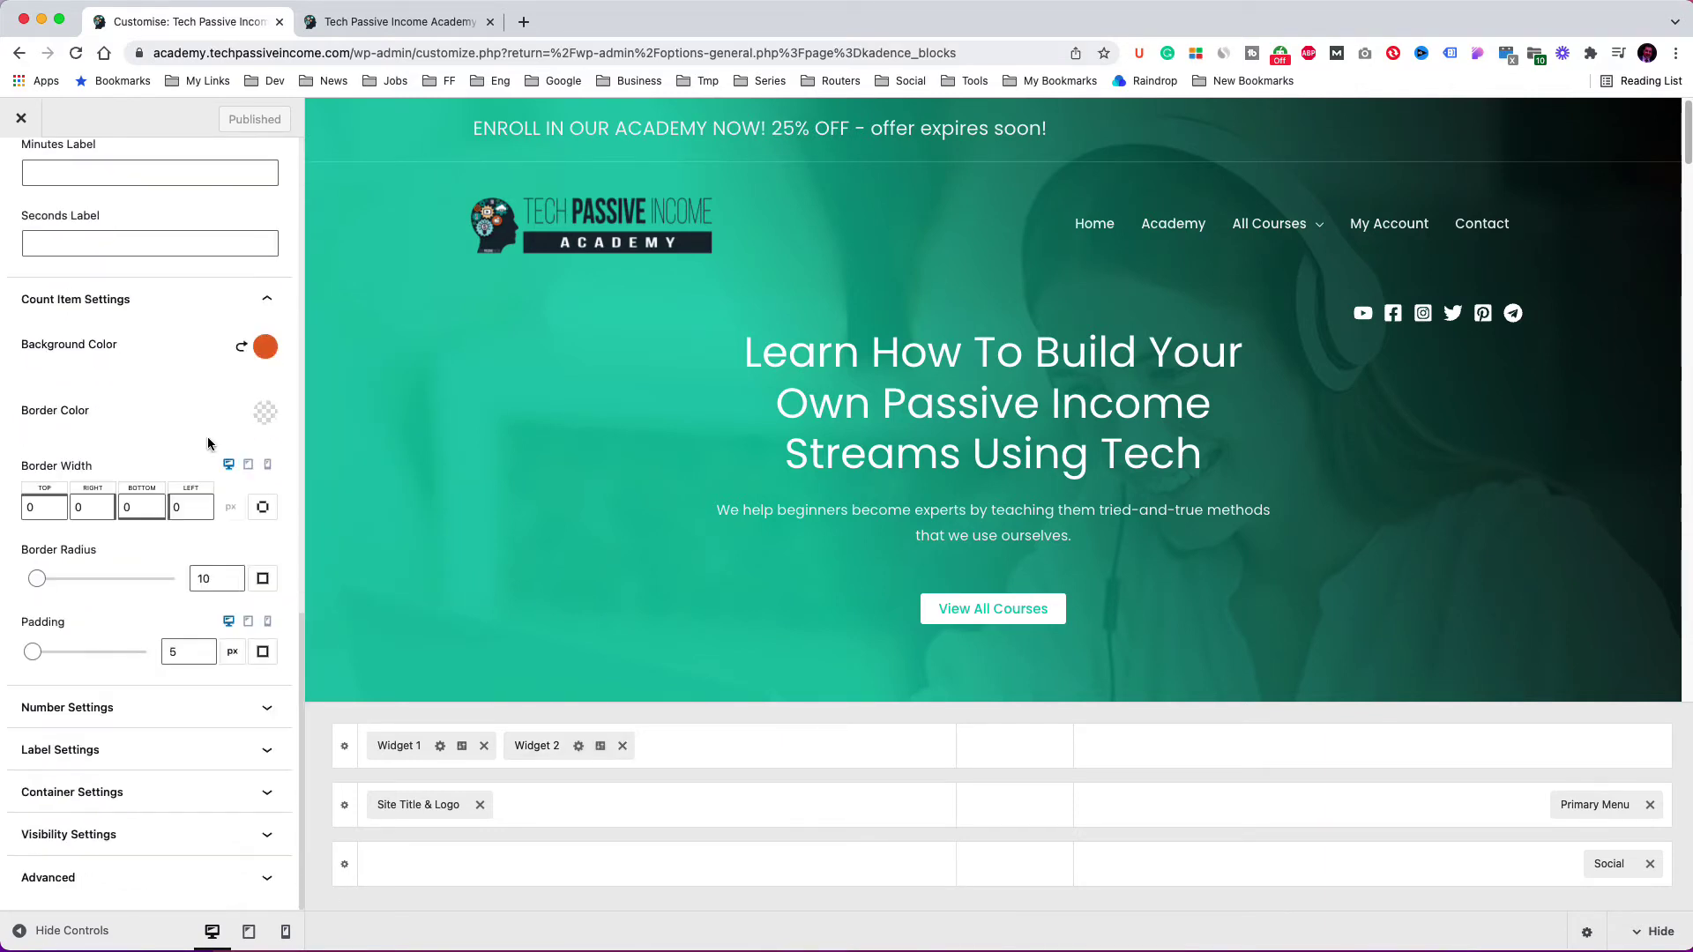
{"action": "left_click", "coordinate": [260, 715]}
{"action": "scroll", "coordinate": [256, 618], "scroll_direction": "down", "scroll_amount": 3}
{"action": "left_click", "coordinate": [253, 493]}
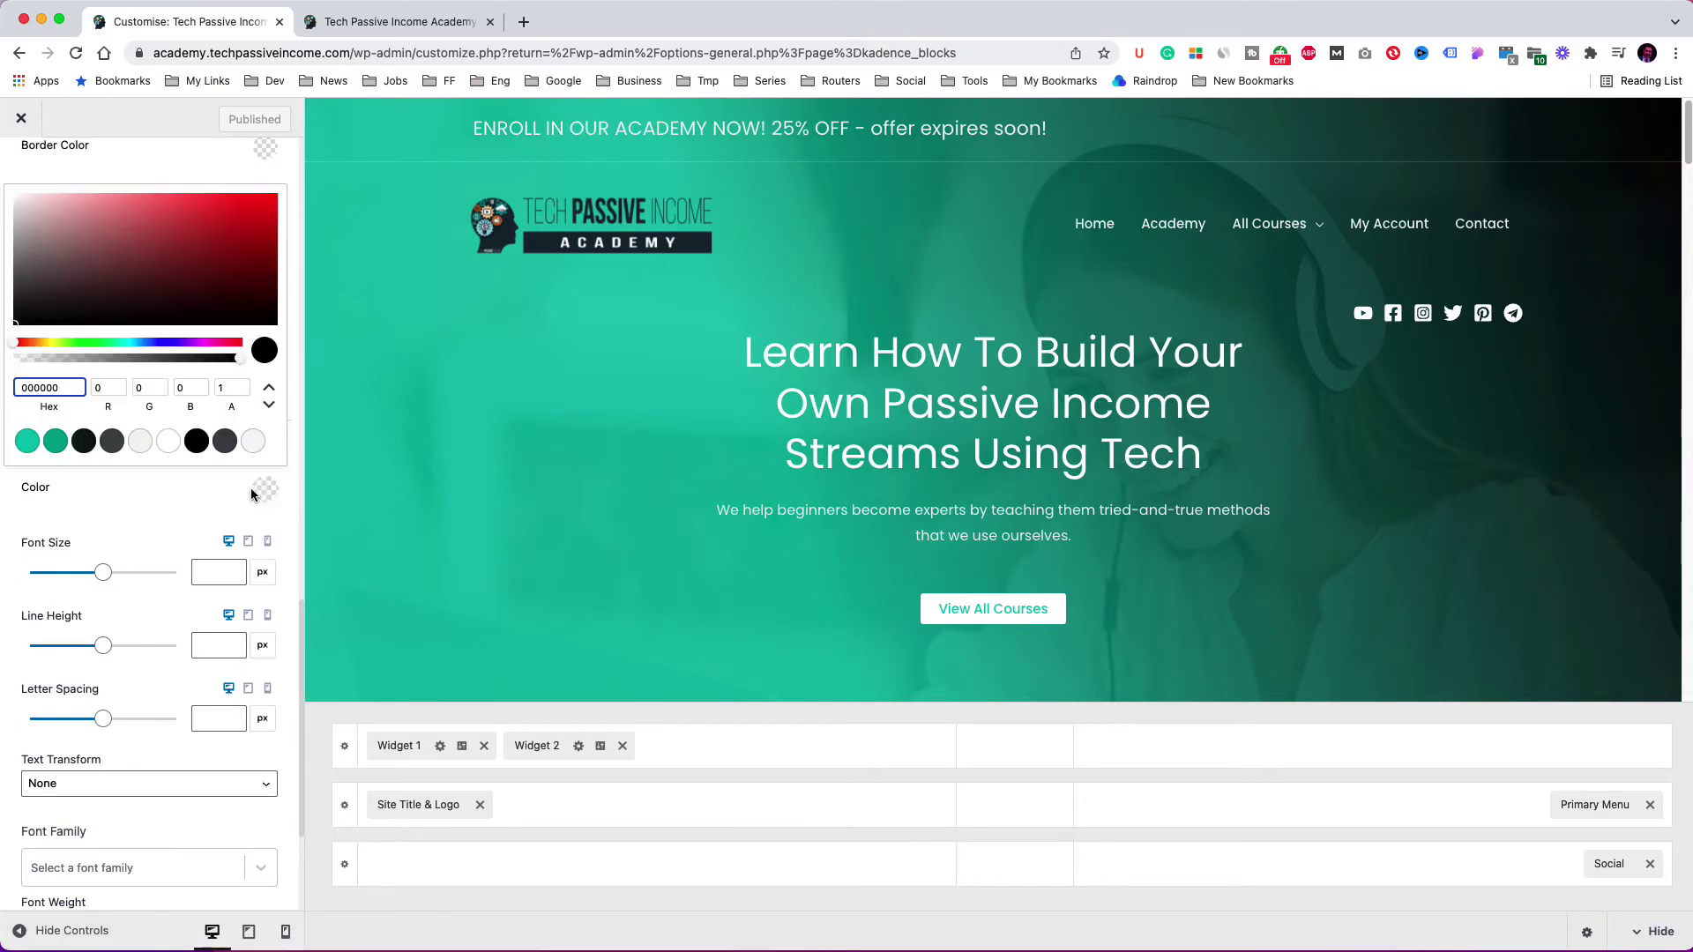
{"action": "key", "text": "super+v"}
{"action": "left_click", "coordinate": [251, 495]}
- Give the countdown numbers font size 24, line height 23, and Poppins 600
{"action": "left_click", "coordinate": [212, 513]}
{"action": "type", "text": "24"}
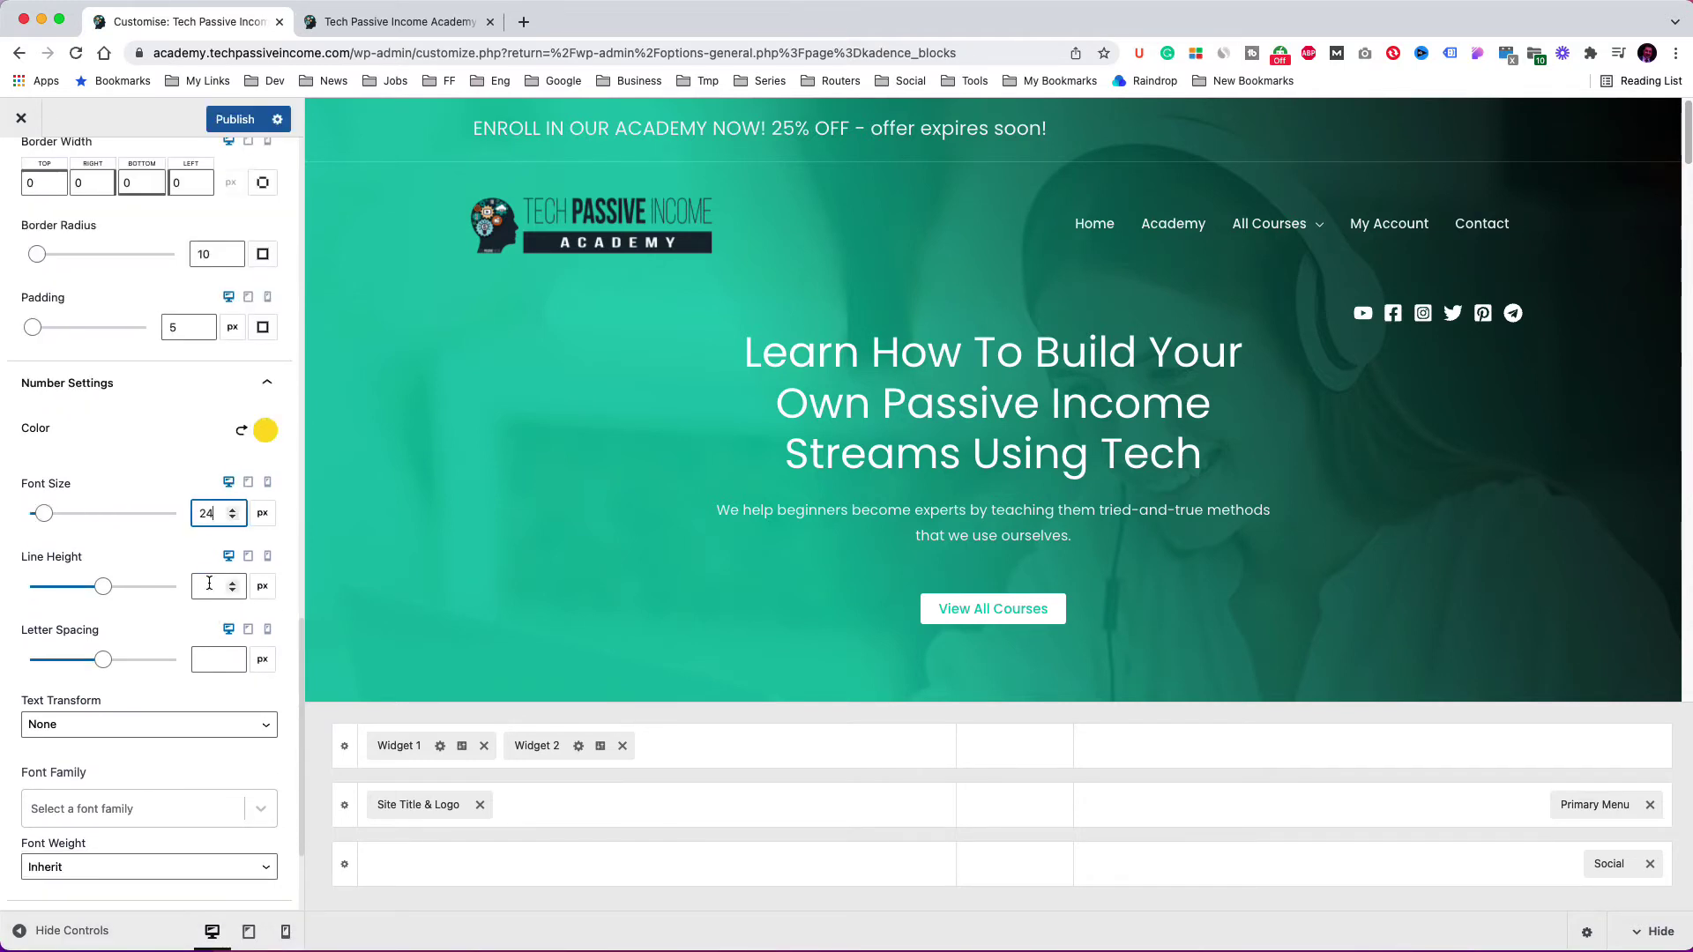
{"action": "left_click", "coordinate": [209, 583]}
{"action": "type", "text": "23"}
{"action": "scroll", "coordinate": [209, 584], "scroll_direction": "down", "scroll_amount": 1}
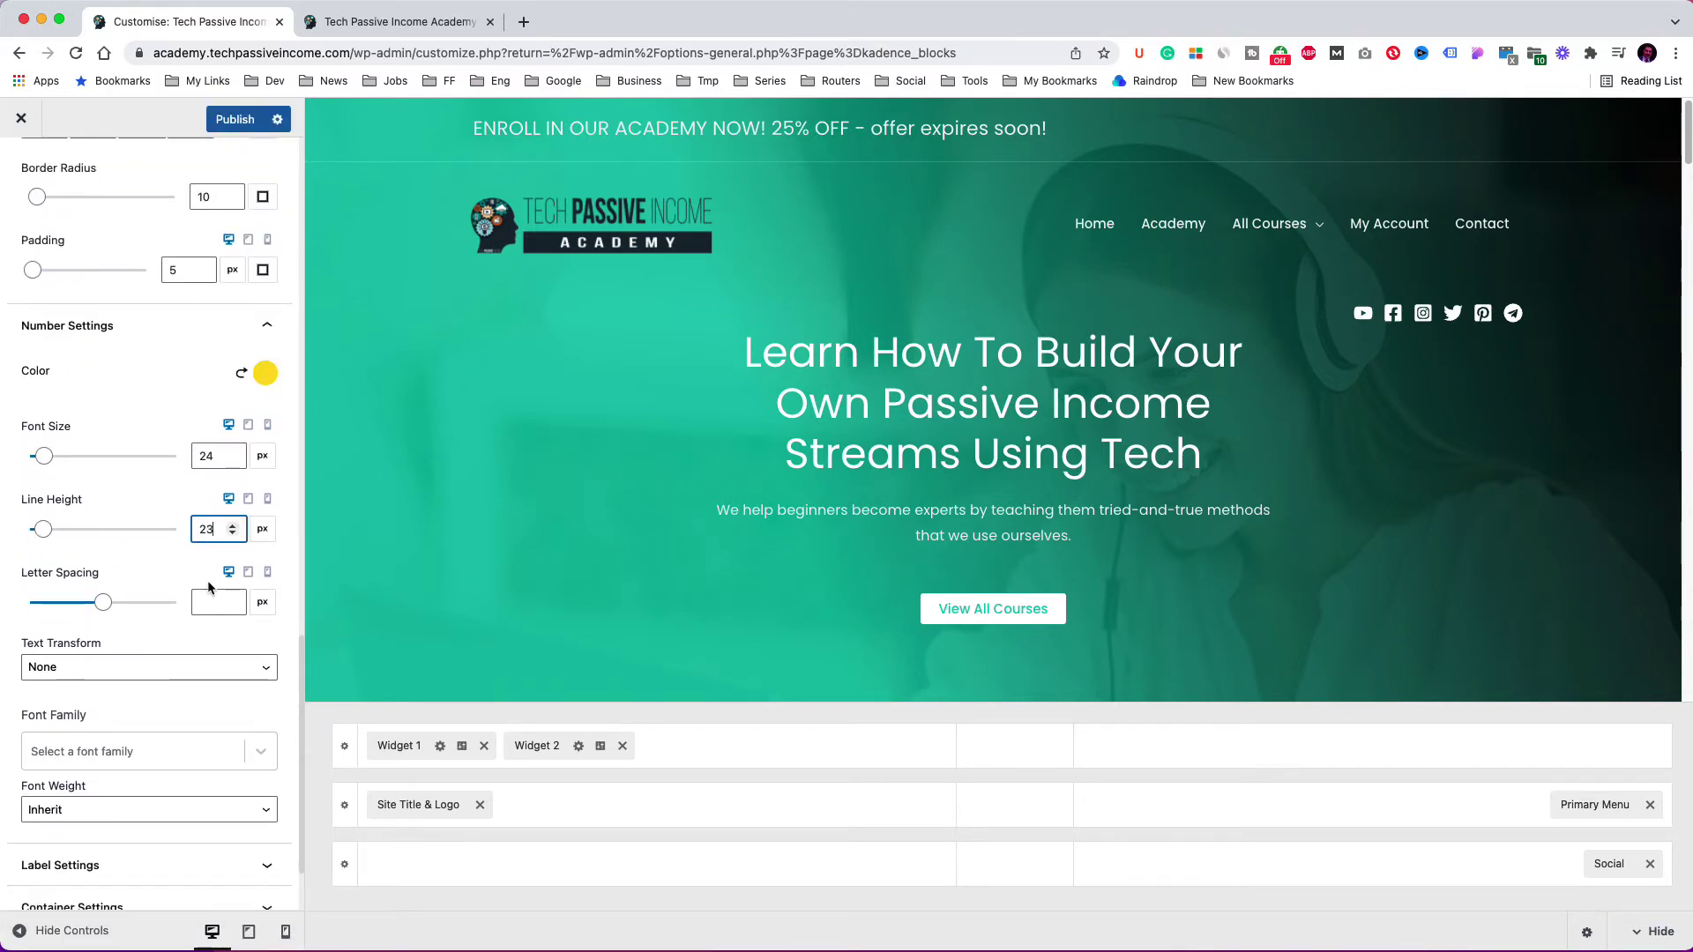
{"action": "scroll", "coordinate": [177, 609], "scroll_direction": "down", "scroll_amount": 2}
{"action": "left_click", "coordinate": [133, 635]}
{"action": "type", "text": "popp"}
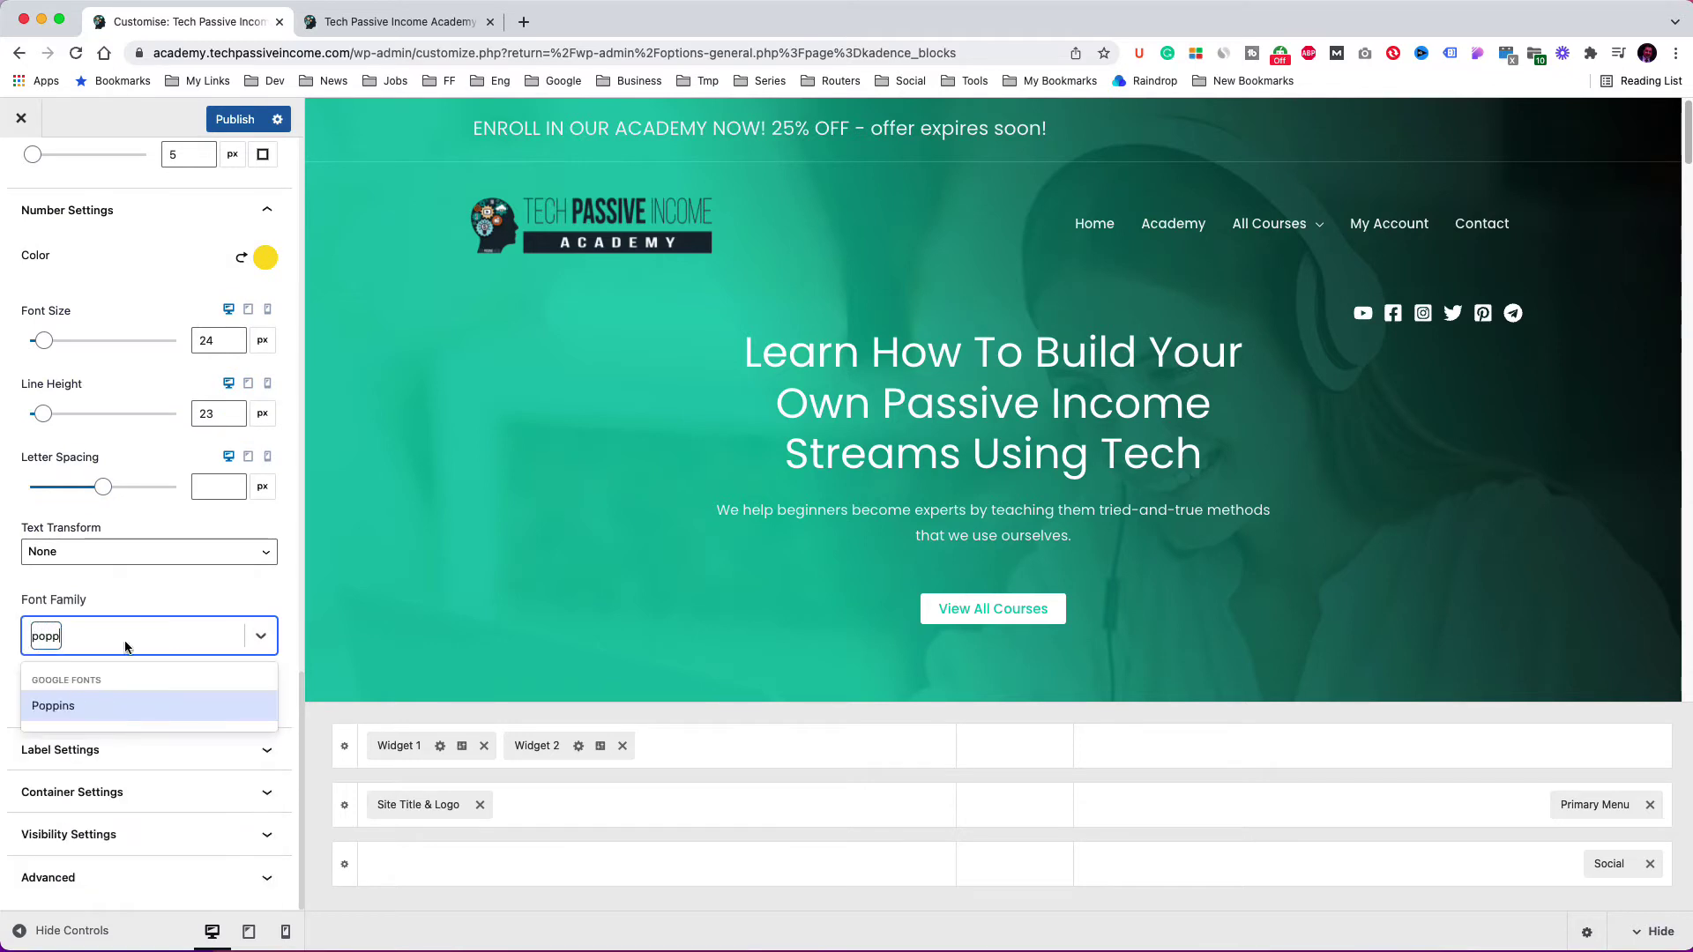
{"action": "left_click", "coordinate": [110, 706]}
{"action": "left_click", "coordinate": [176, 701]}
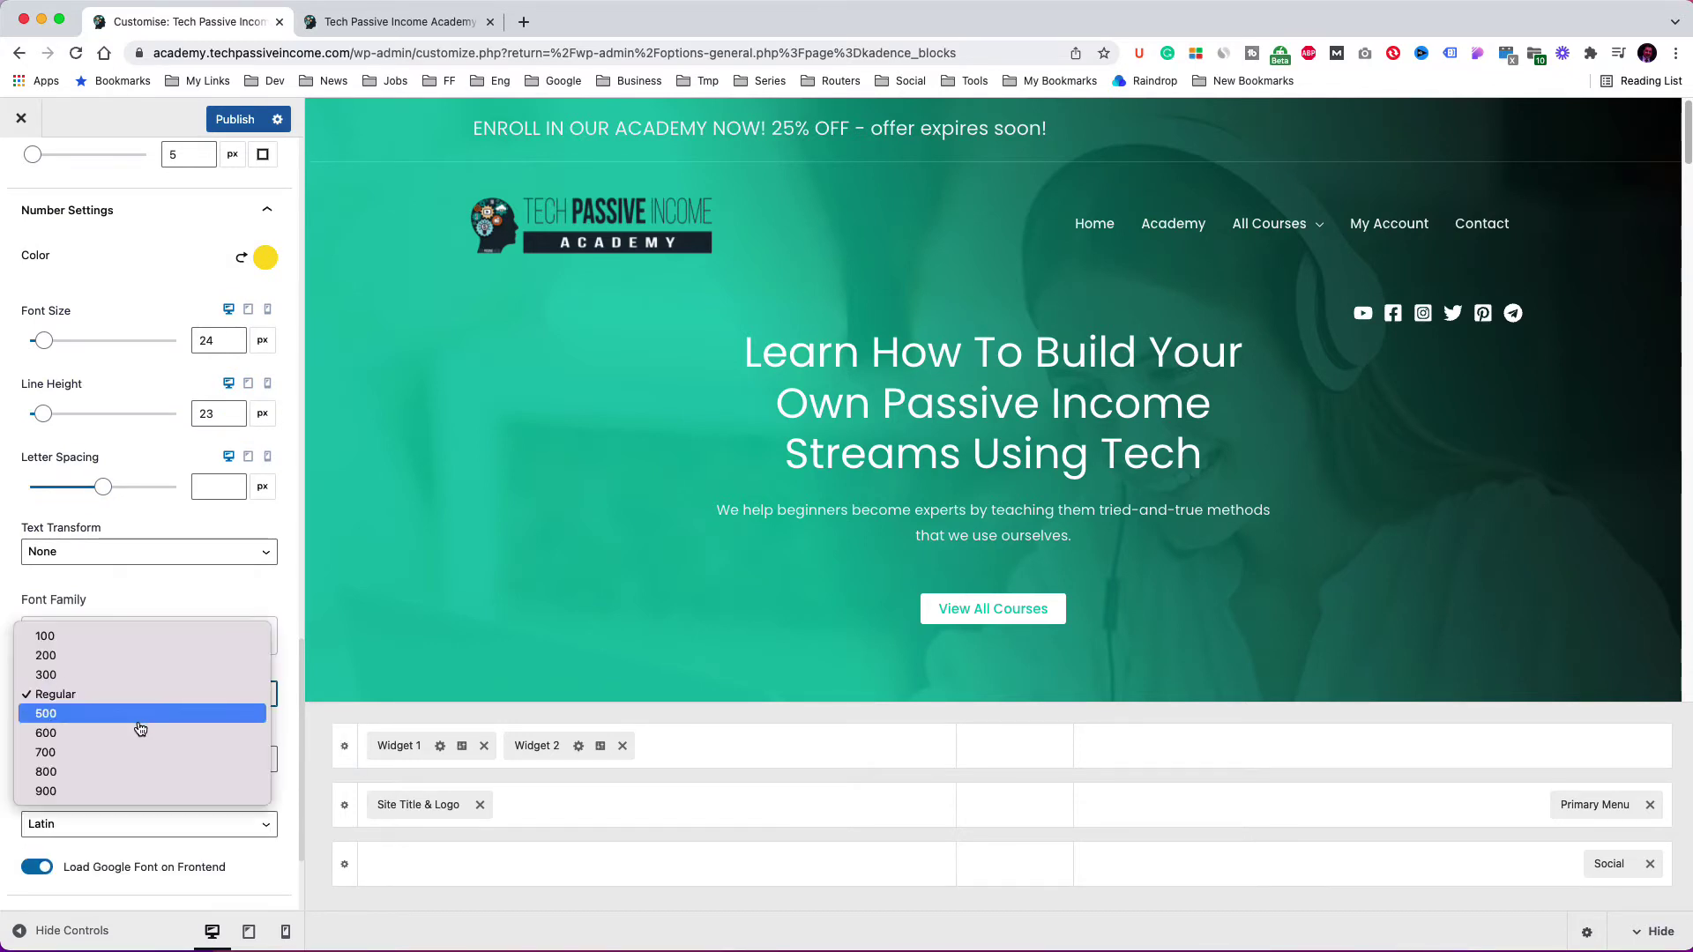
{"action": "left_click", "coordinate": [140, 732]}
{"action": "scroll", "coordinate": [132, 740], "scroll_direction": "down", "scroll_amount": 3}
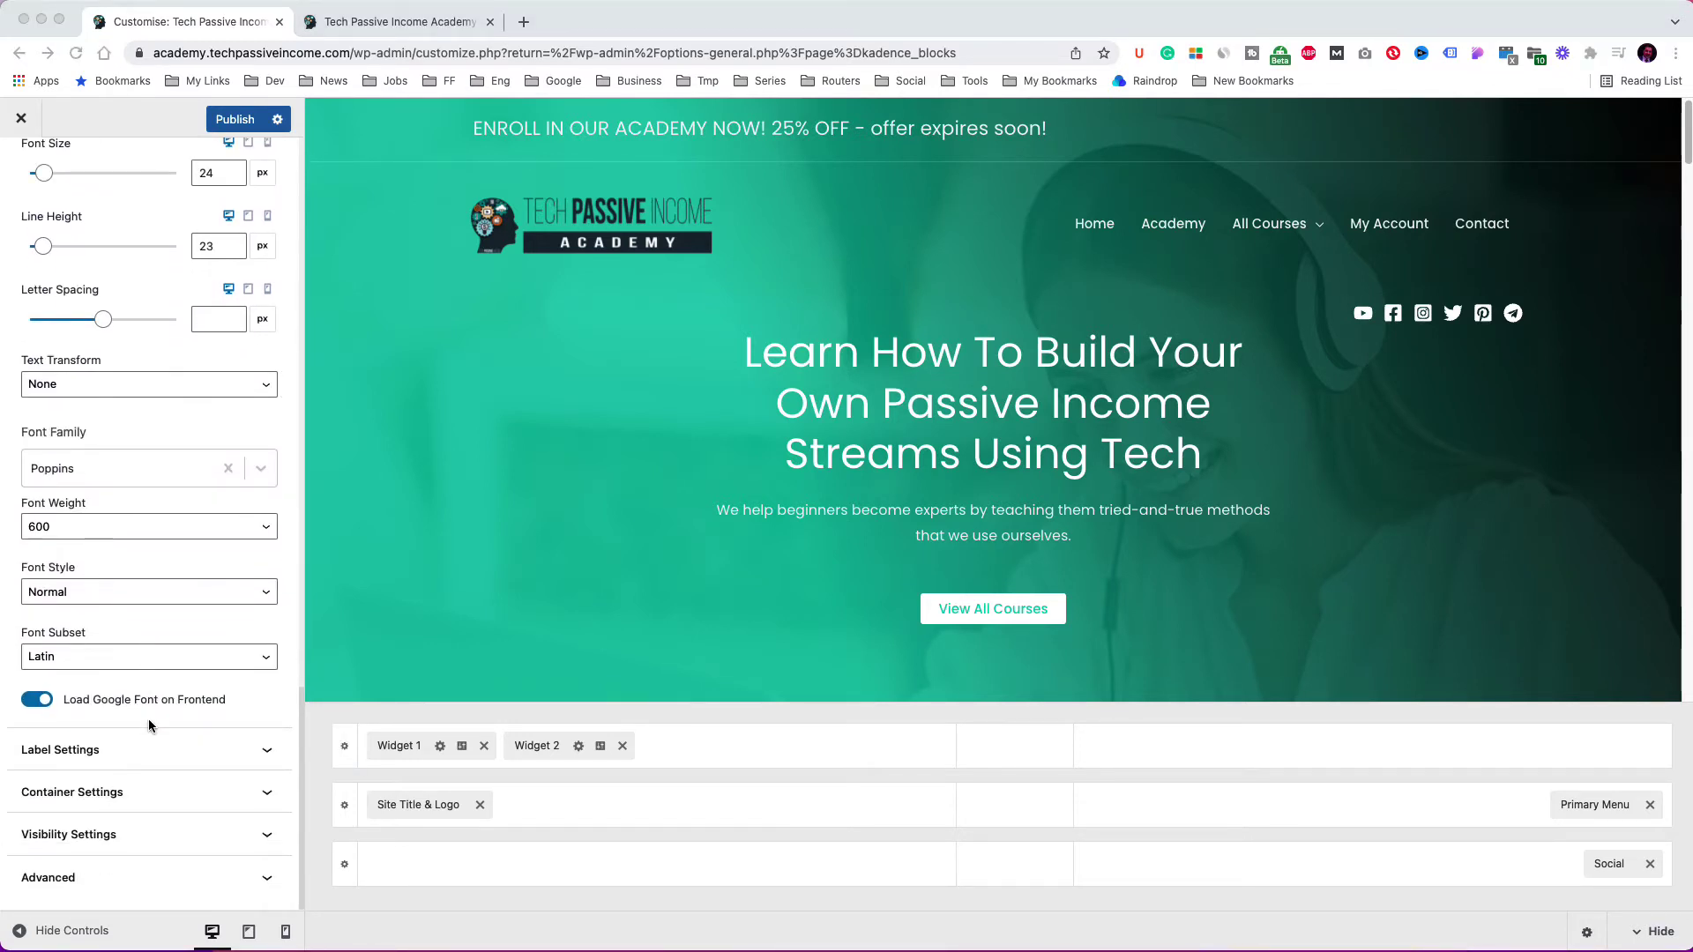
- Make the countdown labels light, size 10, line height 25, and uppercase
{"action": "left_click", "coordinate": [104, 749]}
{"action": "scroll", "coordinate": [102, 750], "scroll_direction": "down", "scroll_amount": 5}
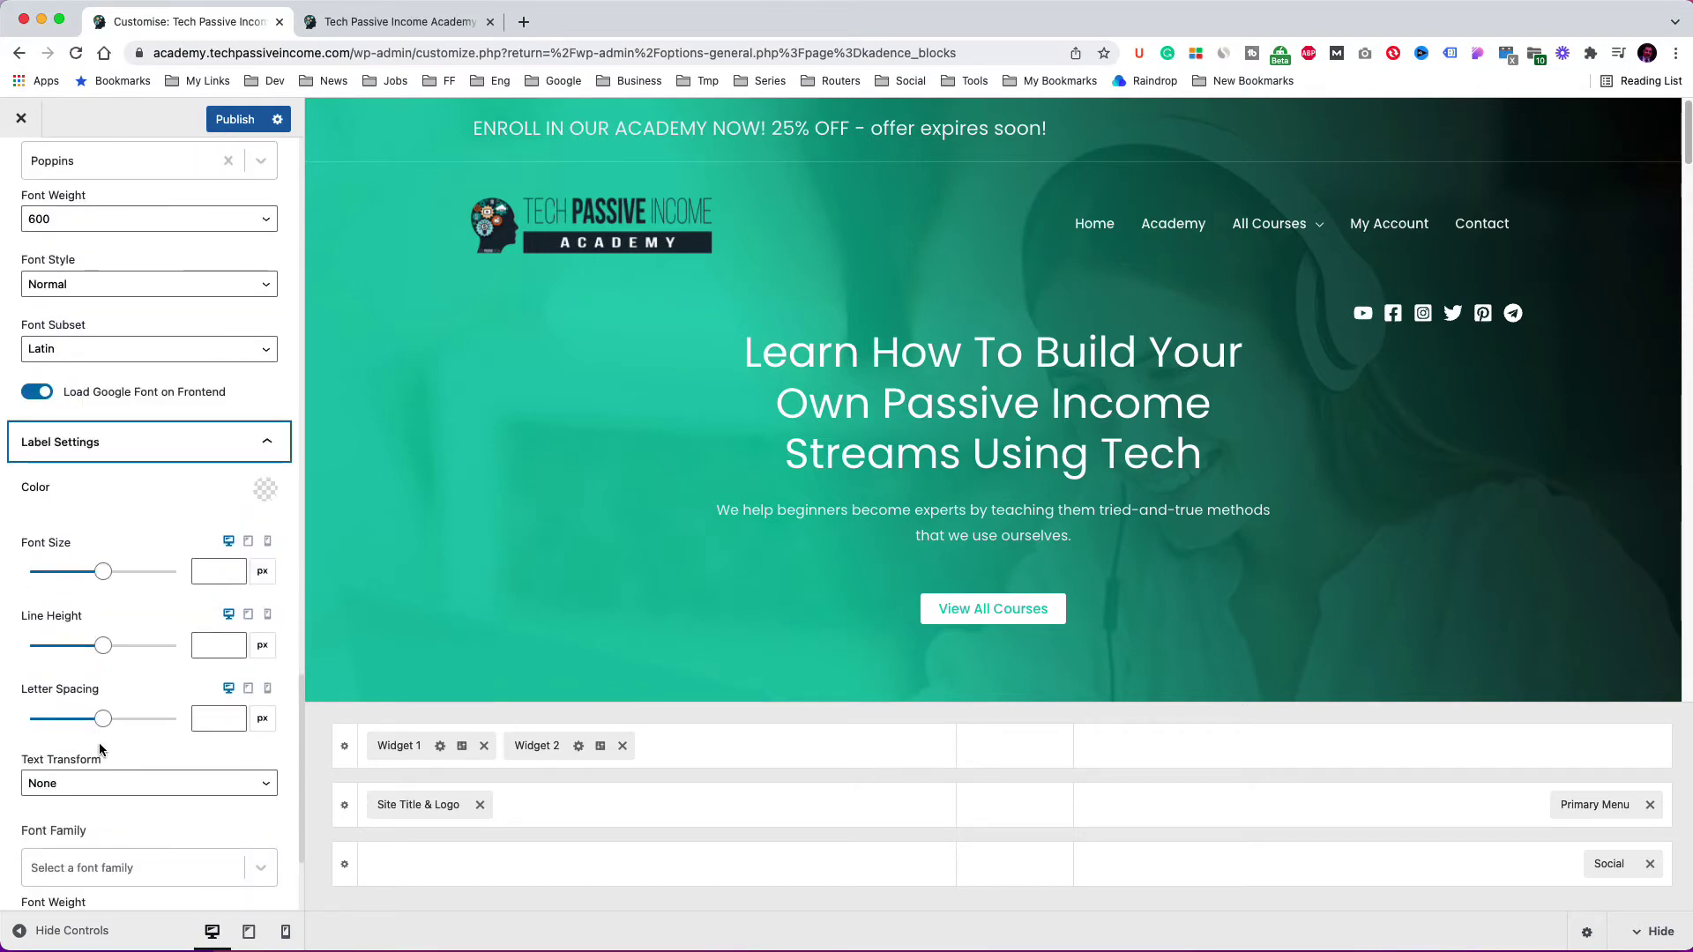
{"action": "left_click", "coordinate": [264, 491]}
{"action": "left_click", "coordinate": [139, 442]}
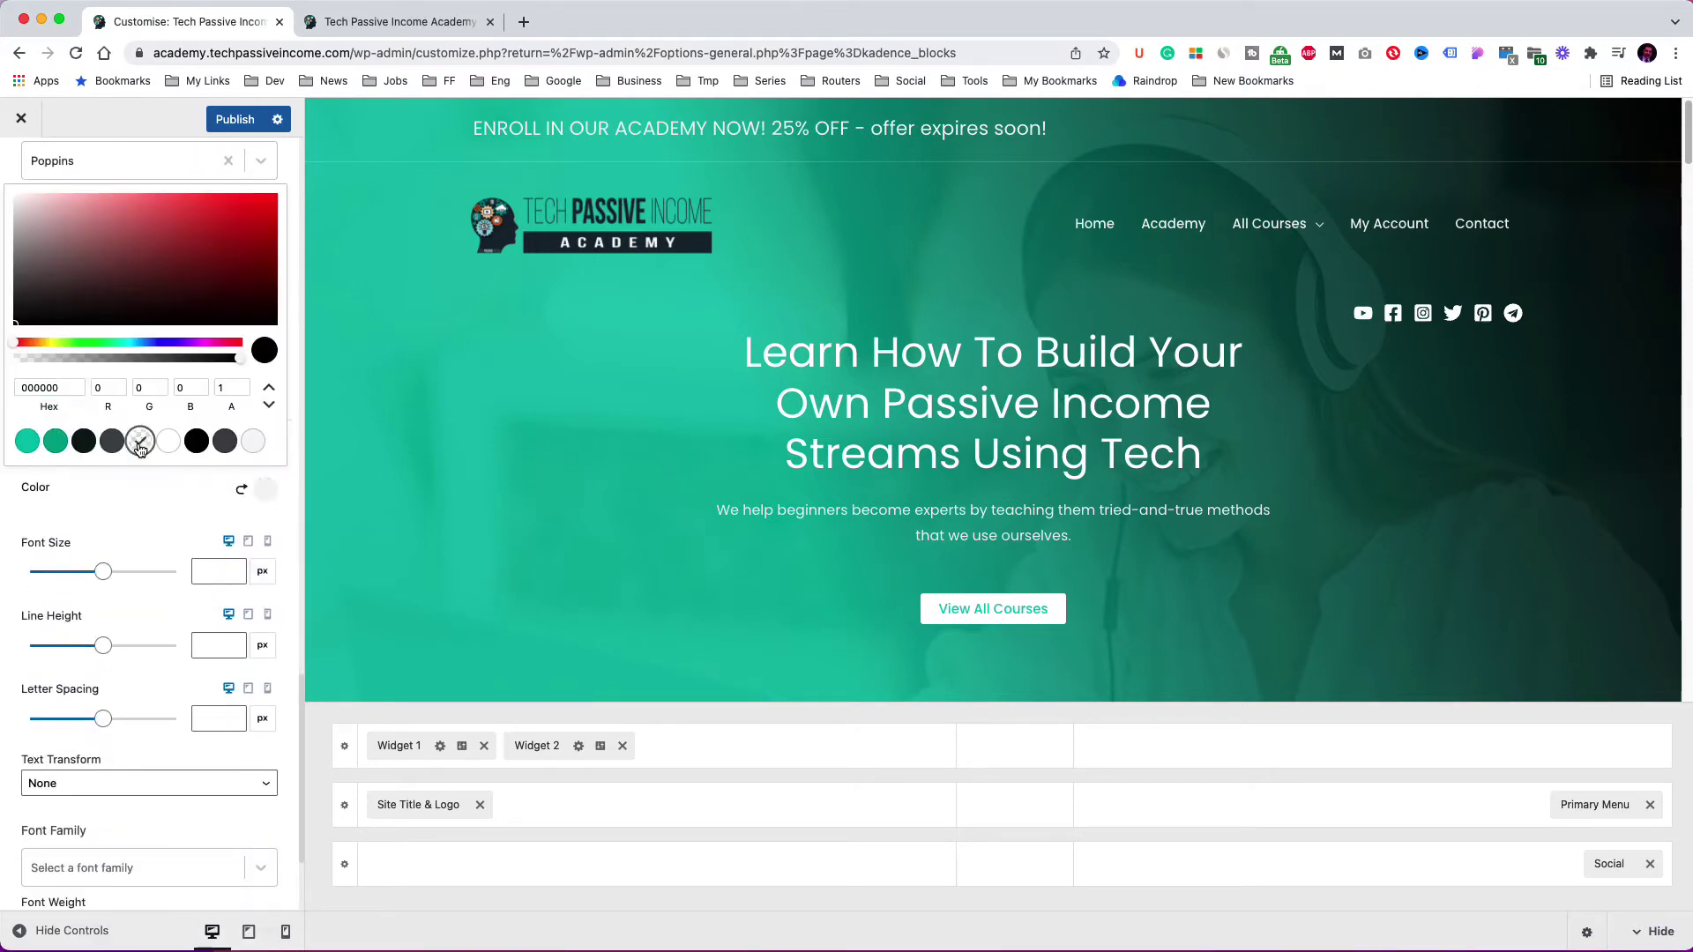
{"action": "left_click", "coordinate": [212, 572]}
{"action": "type", "text": "10"}
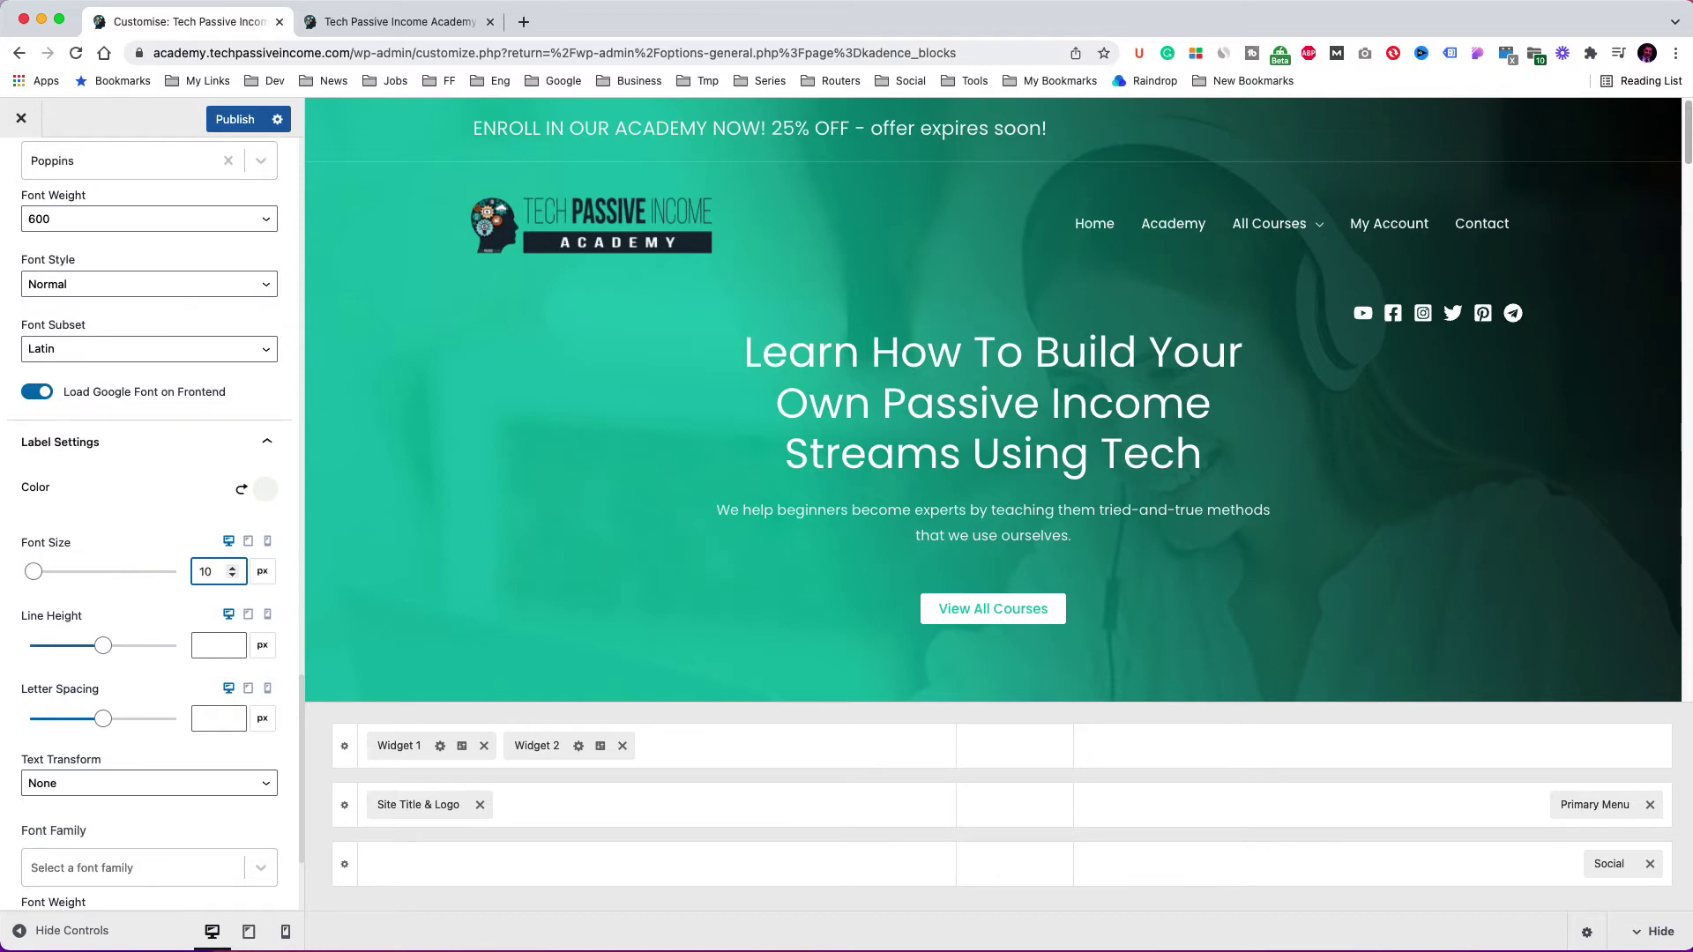
{"action": "left_click", "coordinate": [212, 645]}
{"action": "type", "text": "25"}
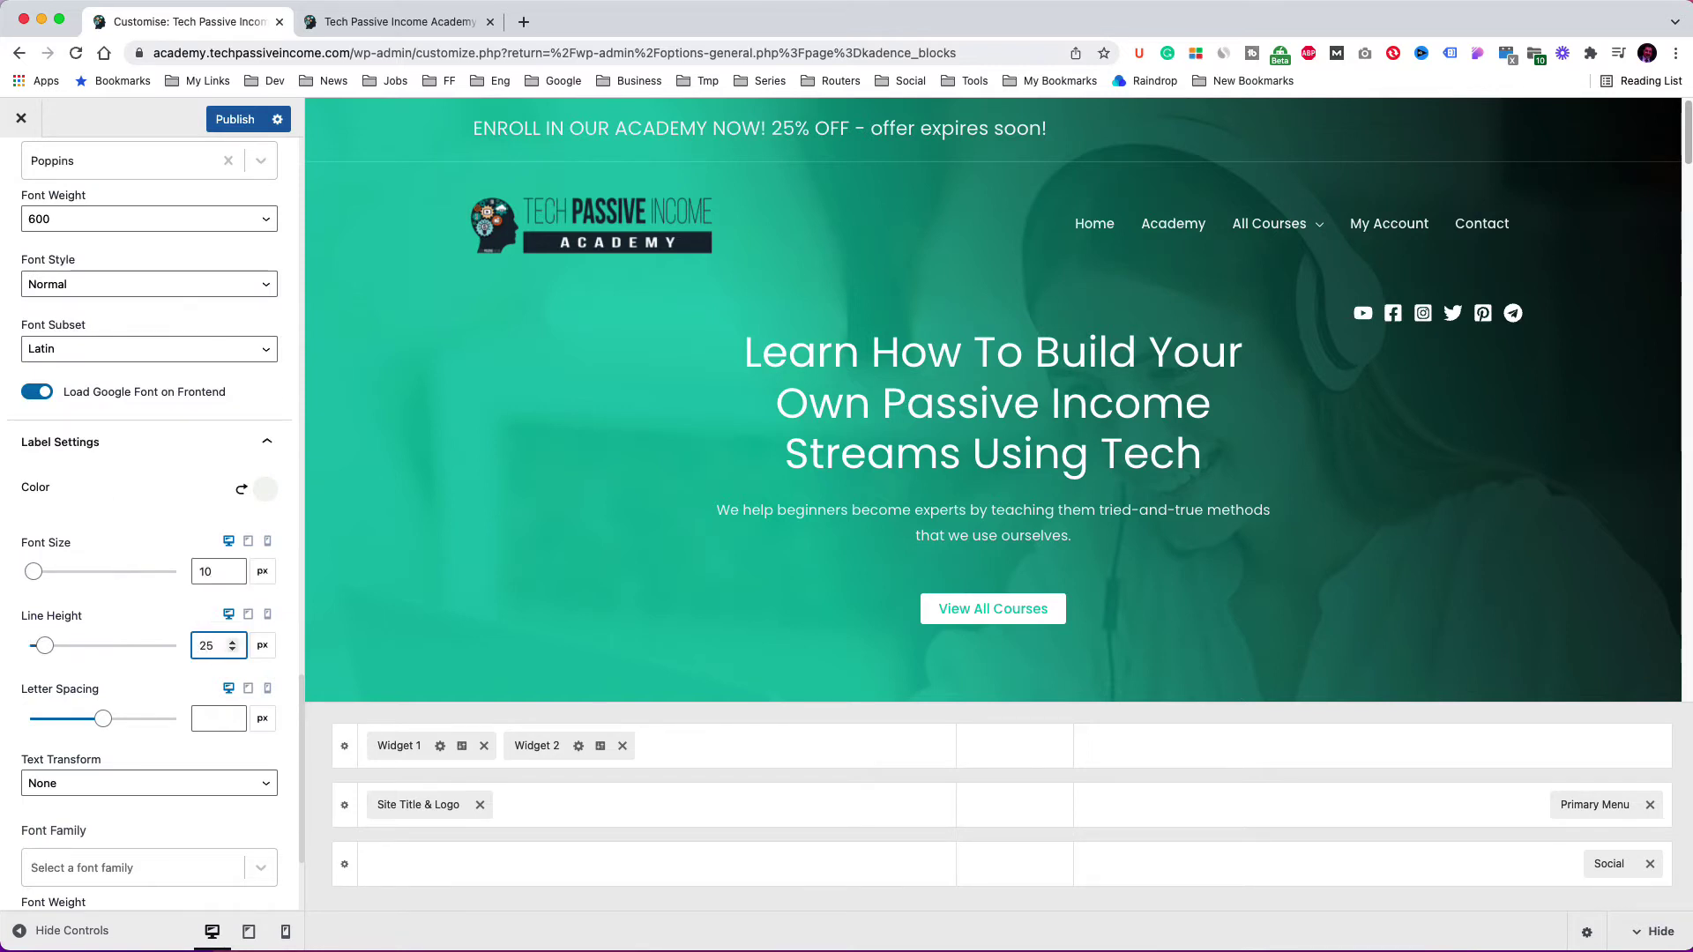
{"action": "left_click", "coordinate": [137, 784]}
{"action": "left_click", "coordinate": [127, 821]}
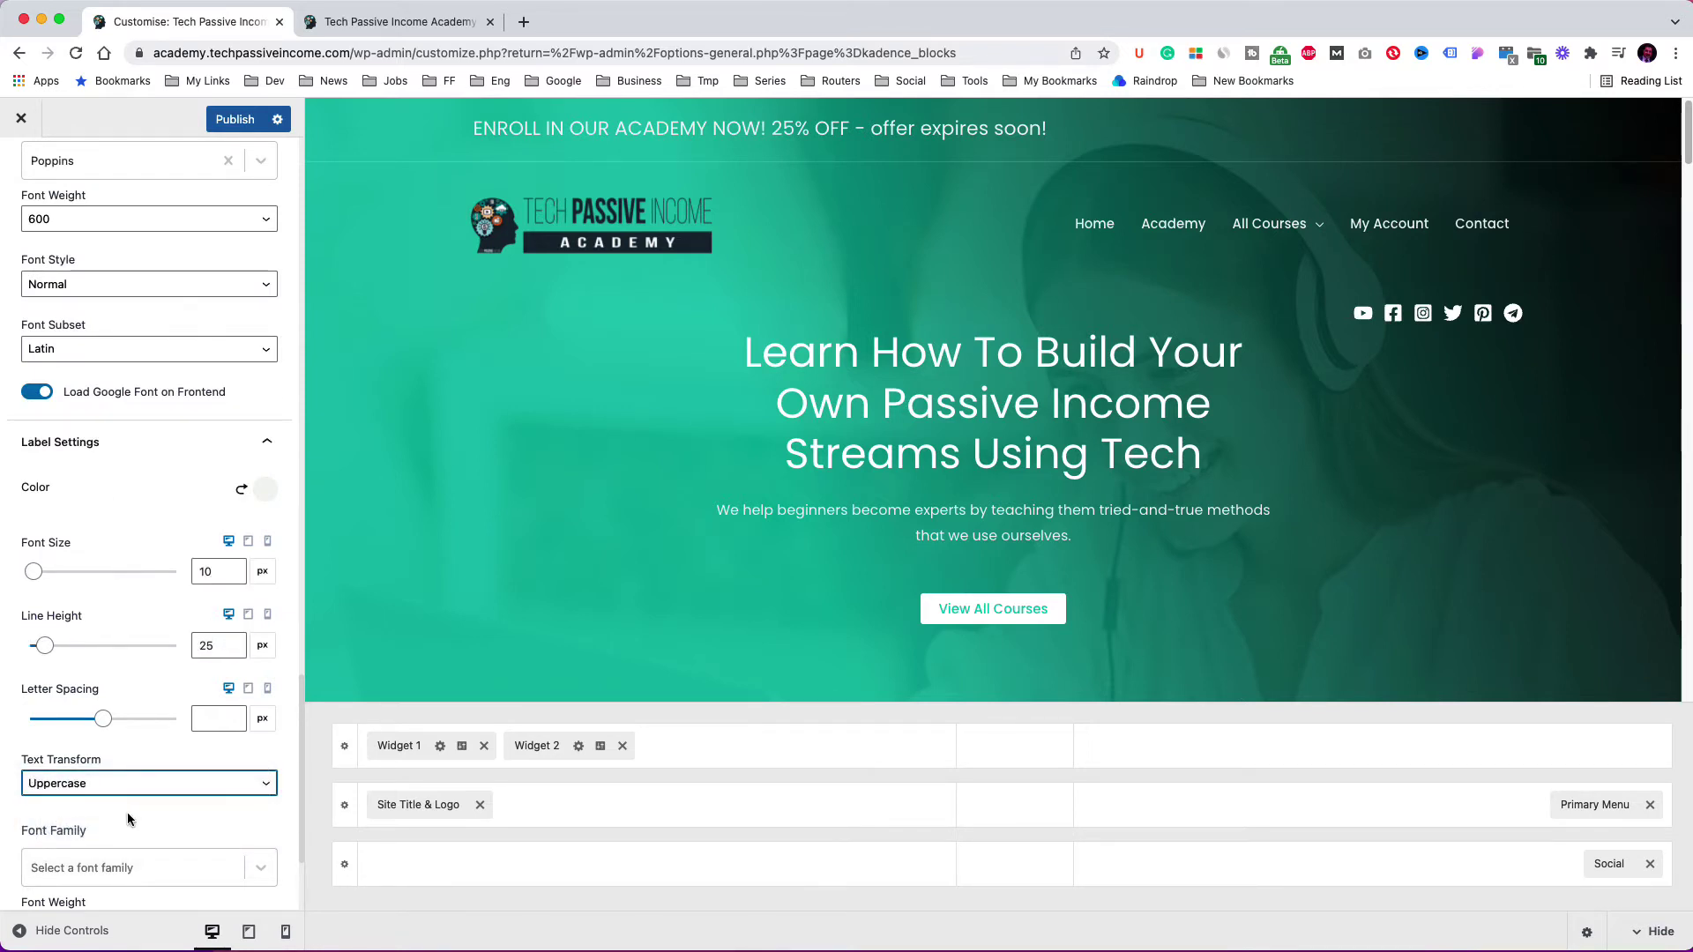
{"action": "scroll", "coordinate": [127, 812], "scroll_direction": "down", "scroll_amount": 3}
- Publish the countdown styling and go to the live site tab to reload it
{"action": "left_click", "coordinate": [241, 121]}
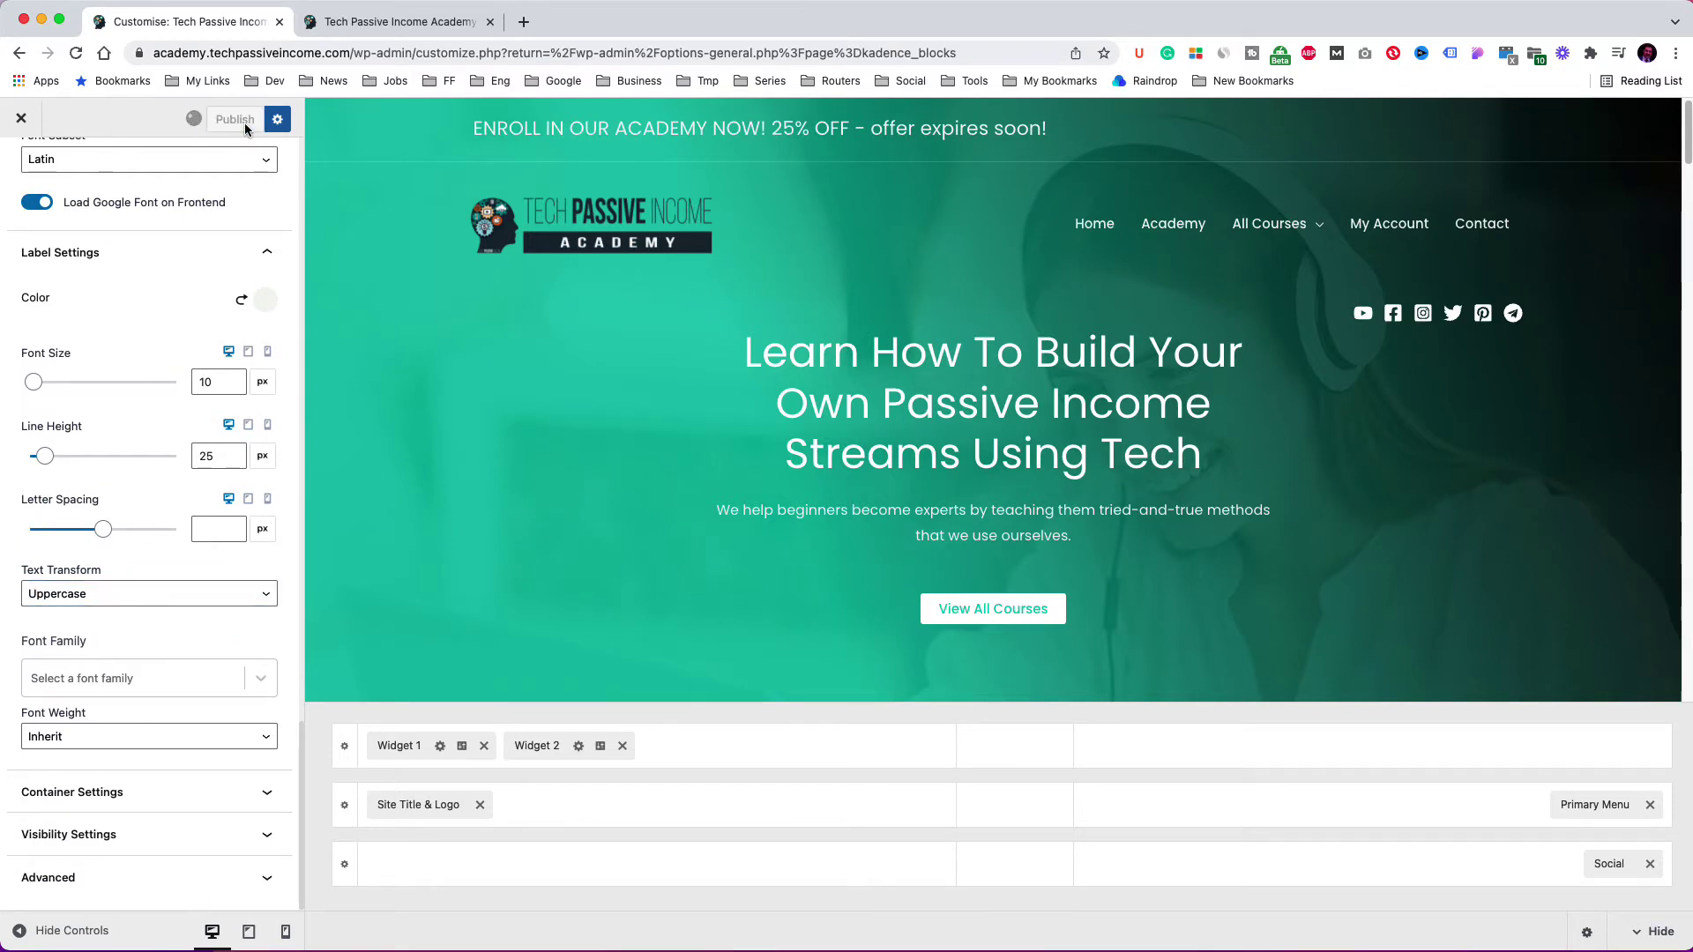
{"action": "left_click", "coordinate": [400, 22]}
{"action": "right_click", "coordinate": [1349, 164]}
- Reload the live site to see the restyled countdown, then go back to the Customizer
{"action": "left_click", "coordinate": [1372, 215]}
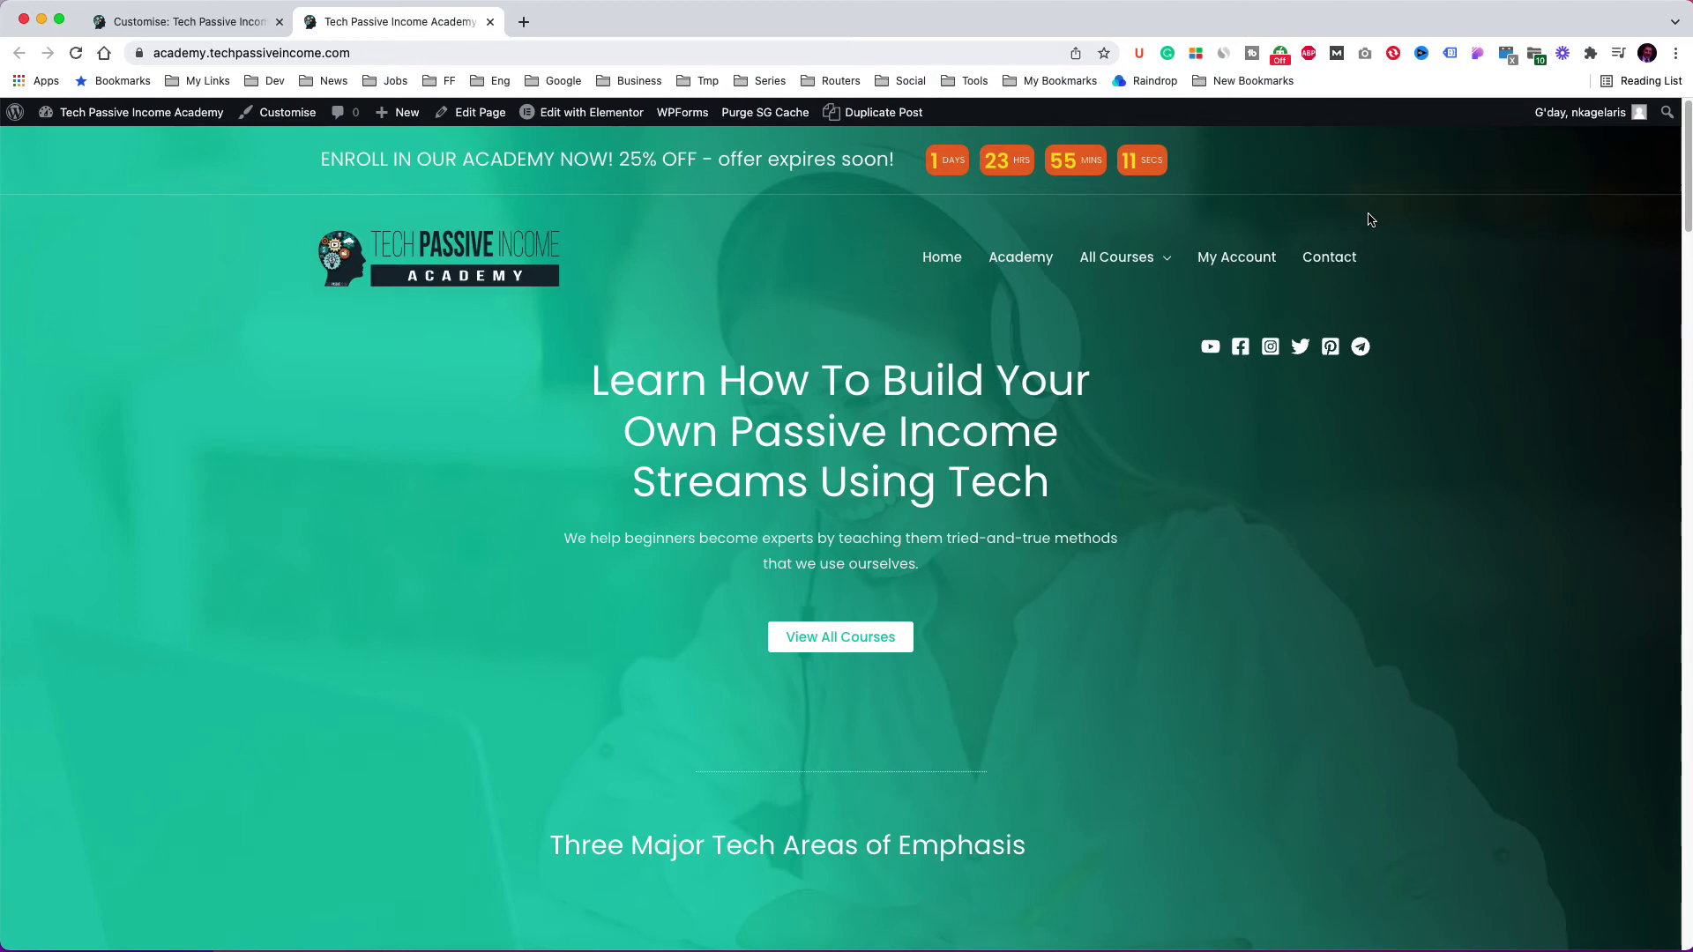
{"action": "left_click", "coordinate": [212, 33]}
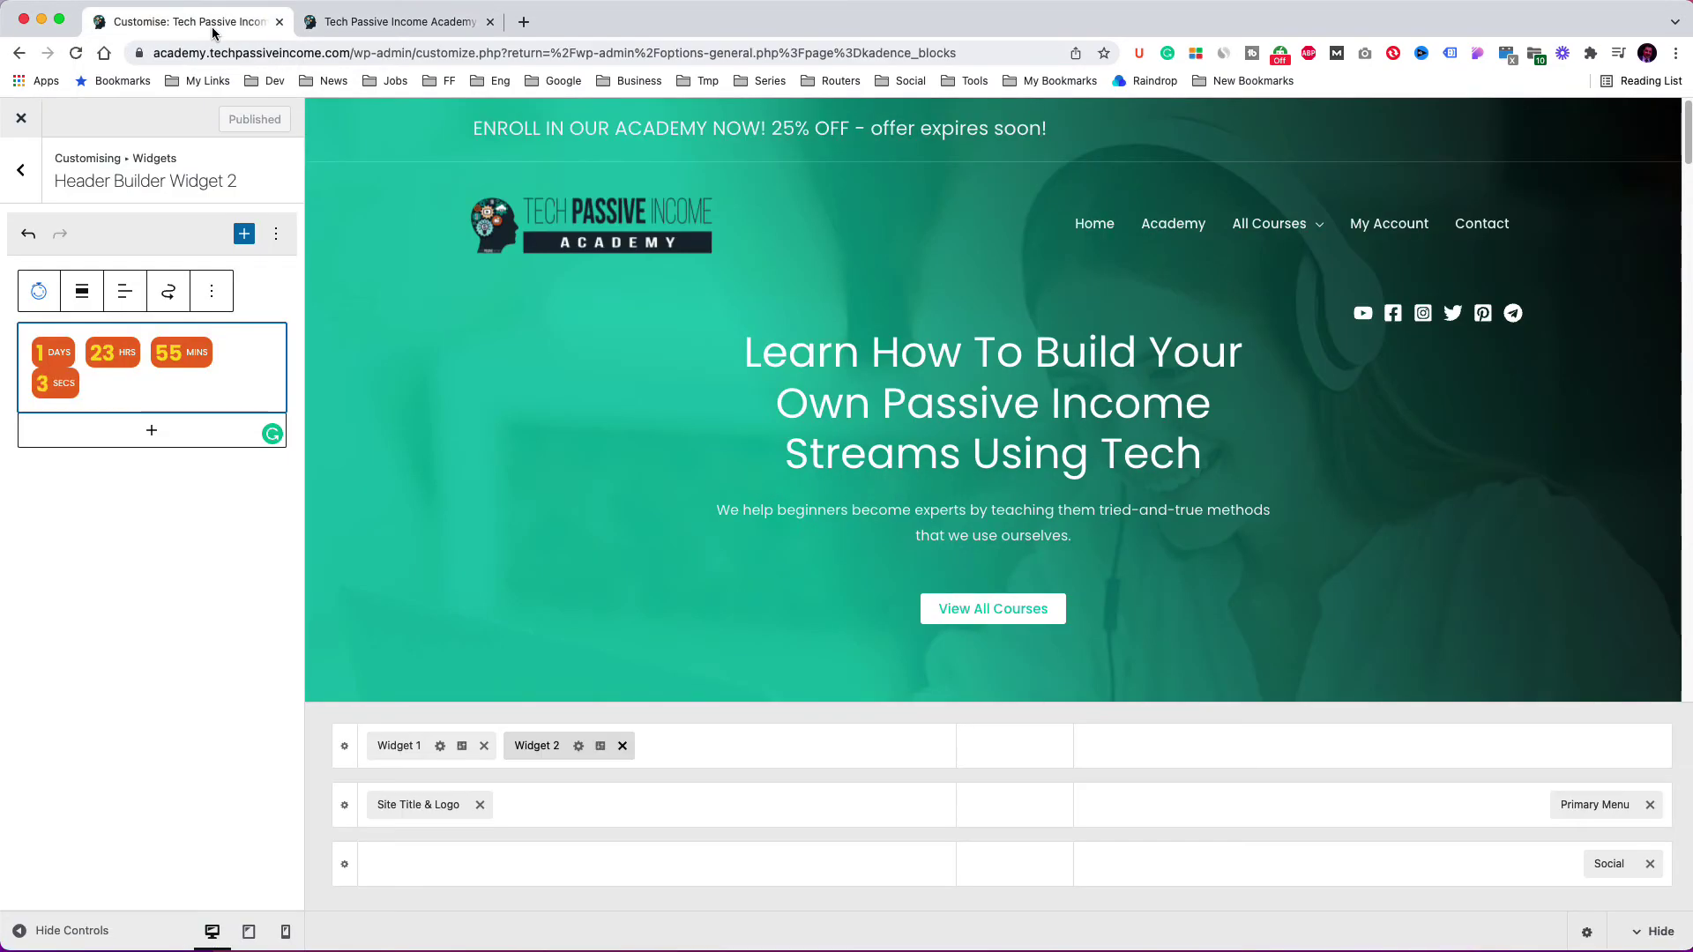
{"action": "left_click", "coordinate": [1374, 746]}
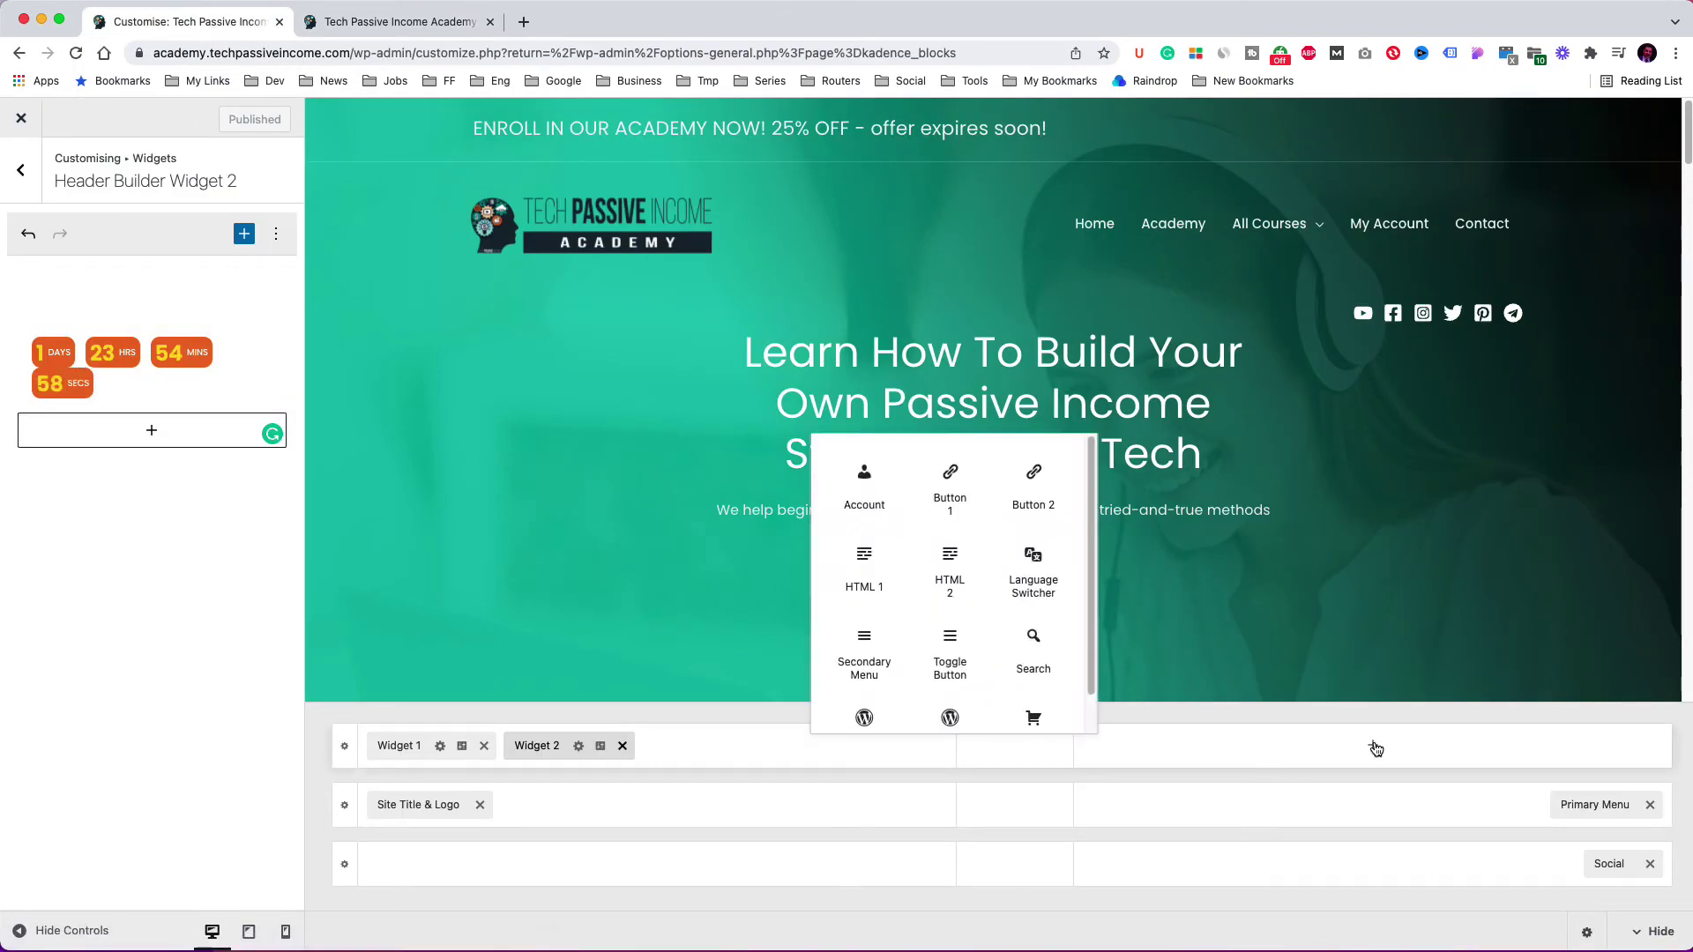
{"action": "left_click", "coordinate": [968, 497]}
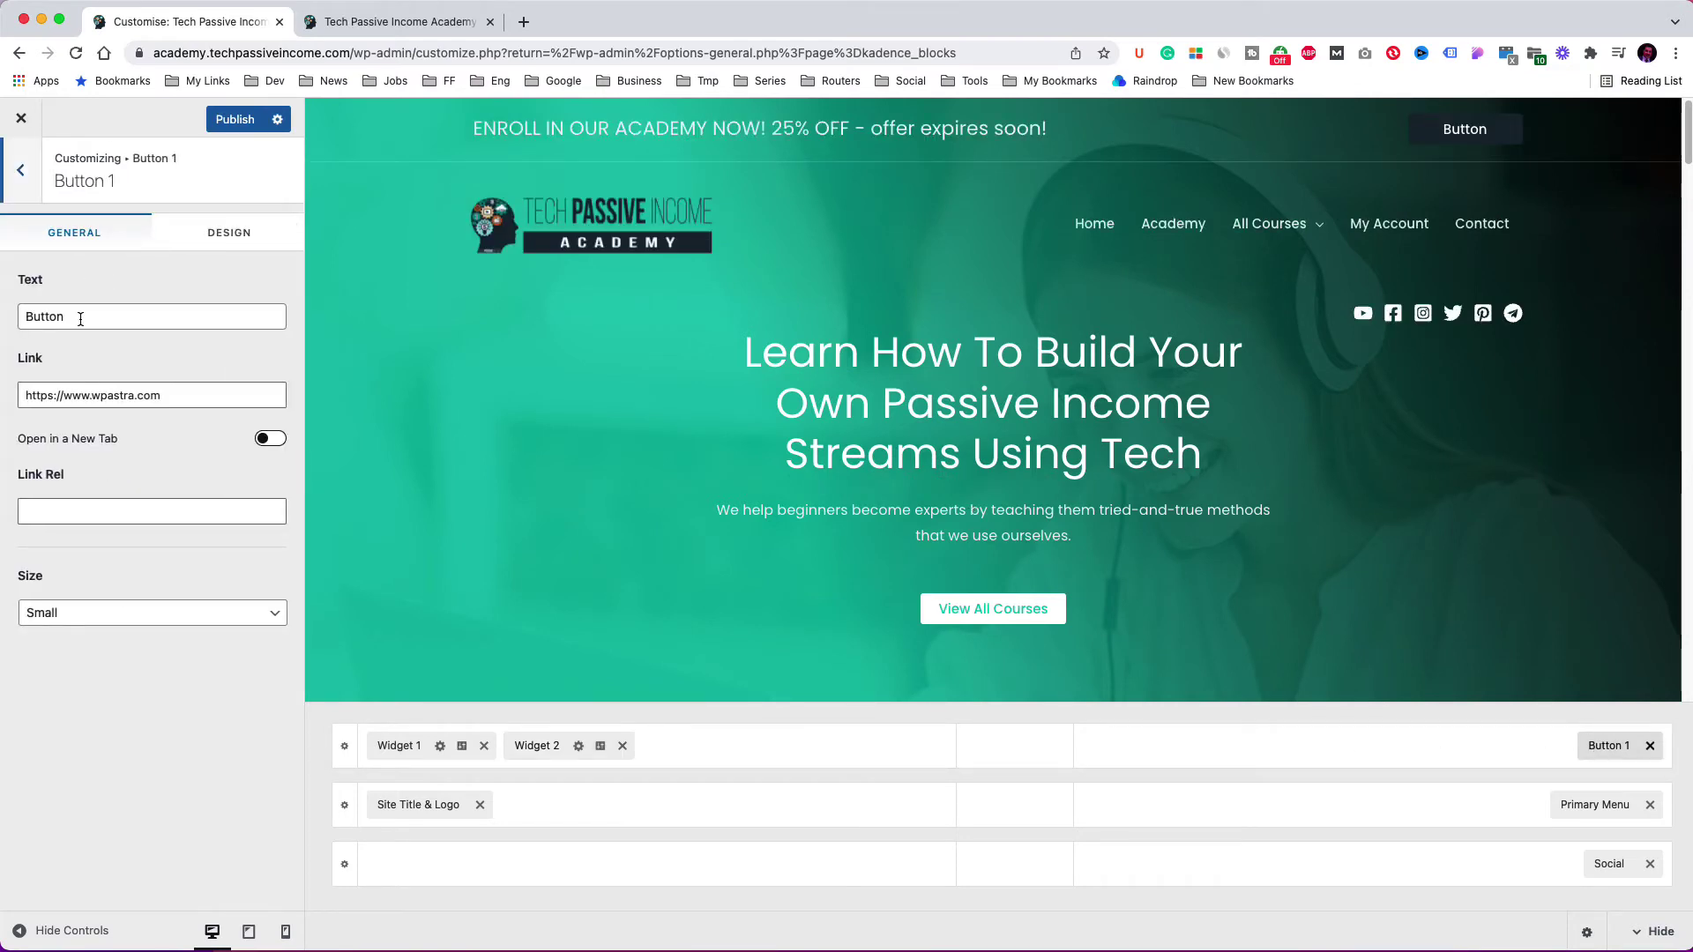
{"action": "left_click_drag", "start_coordinate": [80, 317], "coordinate": [25, 315]}
{"action": "type", "text": "Enroll N"}
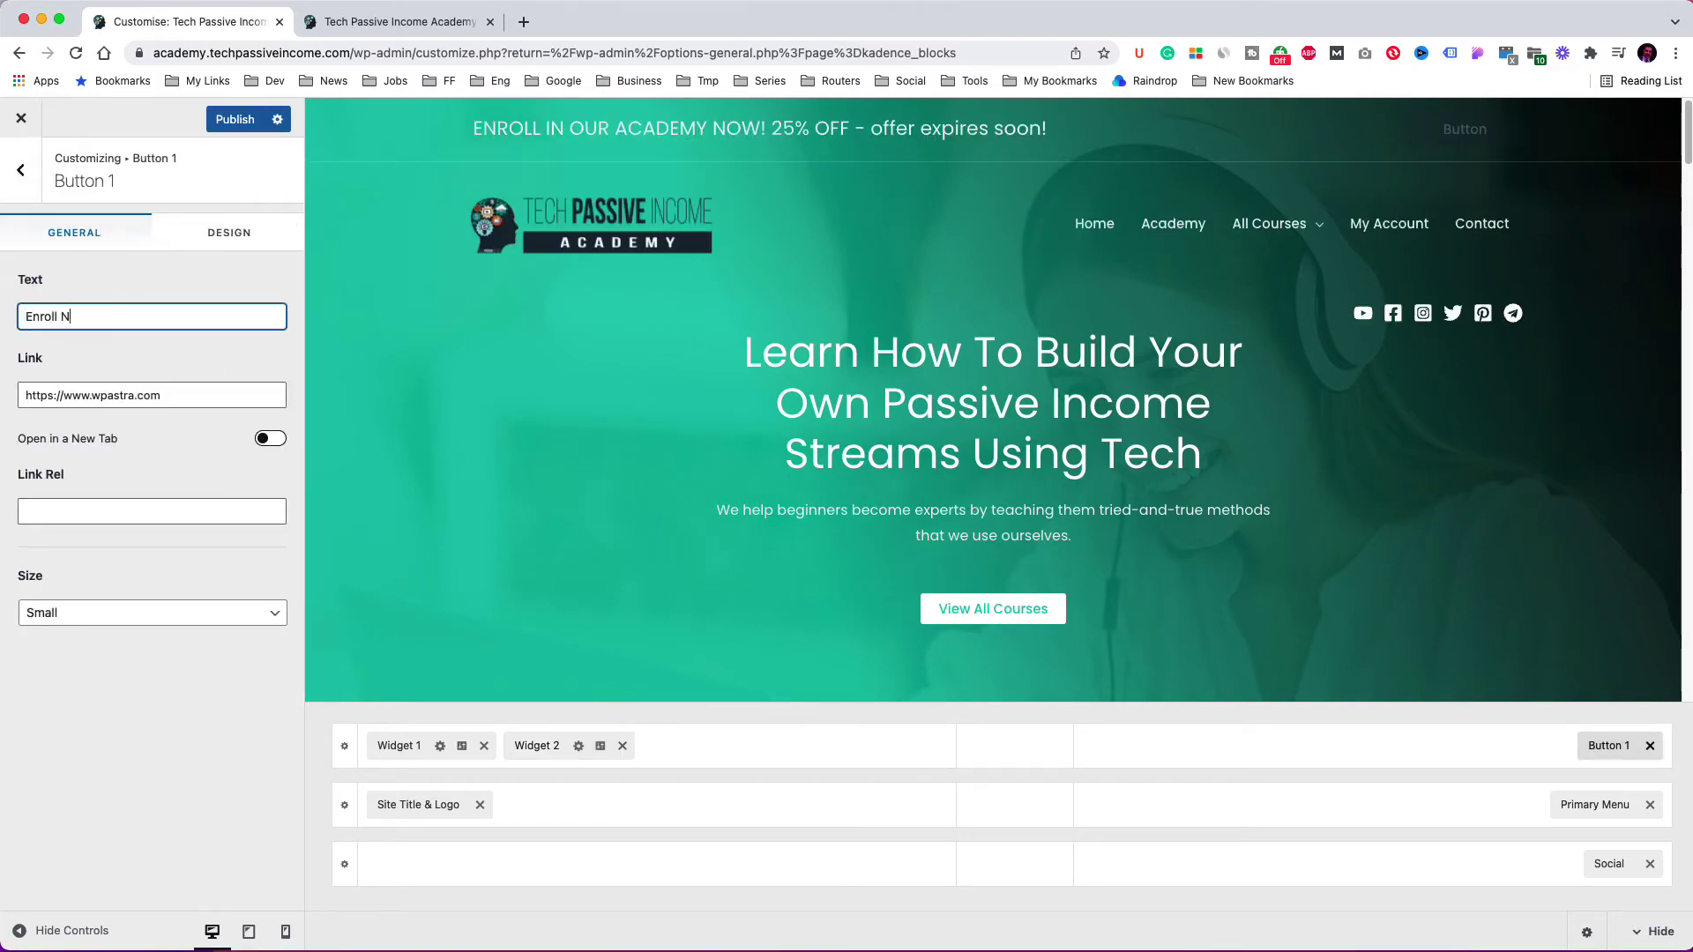
{"action": "type", "text": "ow"}
{"action": "key", "text": "Tab"}
{"action": "type", "text": "https://academy.techpassiveincome.com/"}
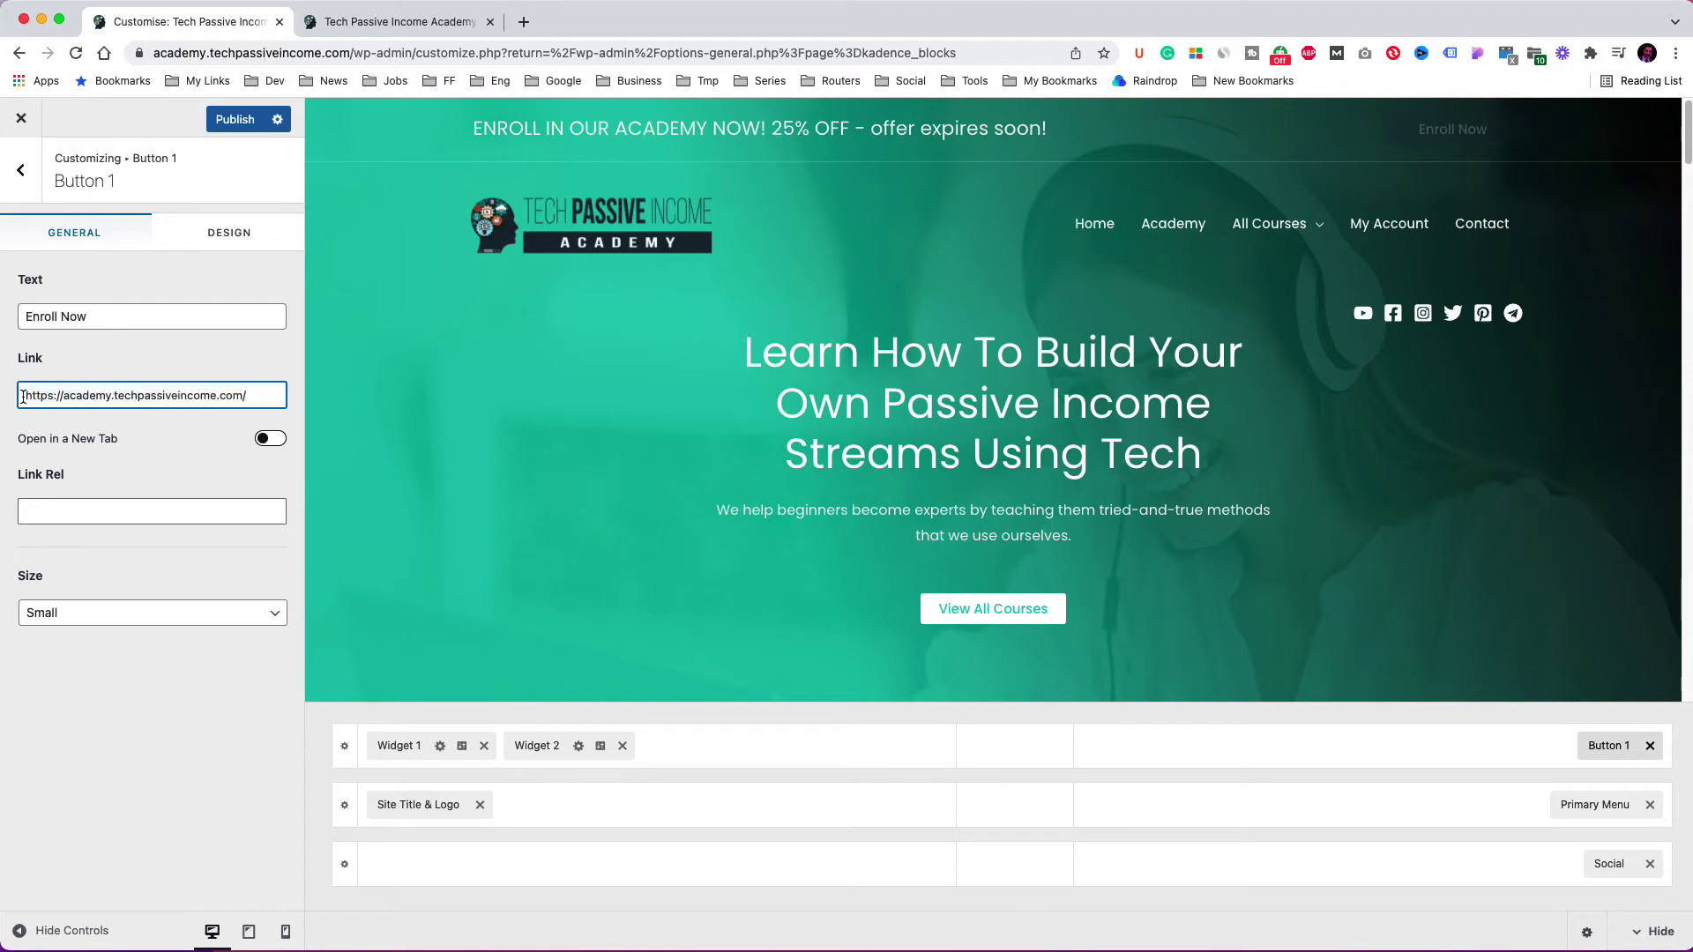
- Set the Enroll Now button's normal and sticky-header backgrounds to teal #30c7b5
{"action": "left_click", "coordinate": [234, 234]}
{"action": "left_click", "coordinate": [236, 336]}
{"action": "left_click", "coordinate": [44, 647]}
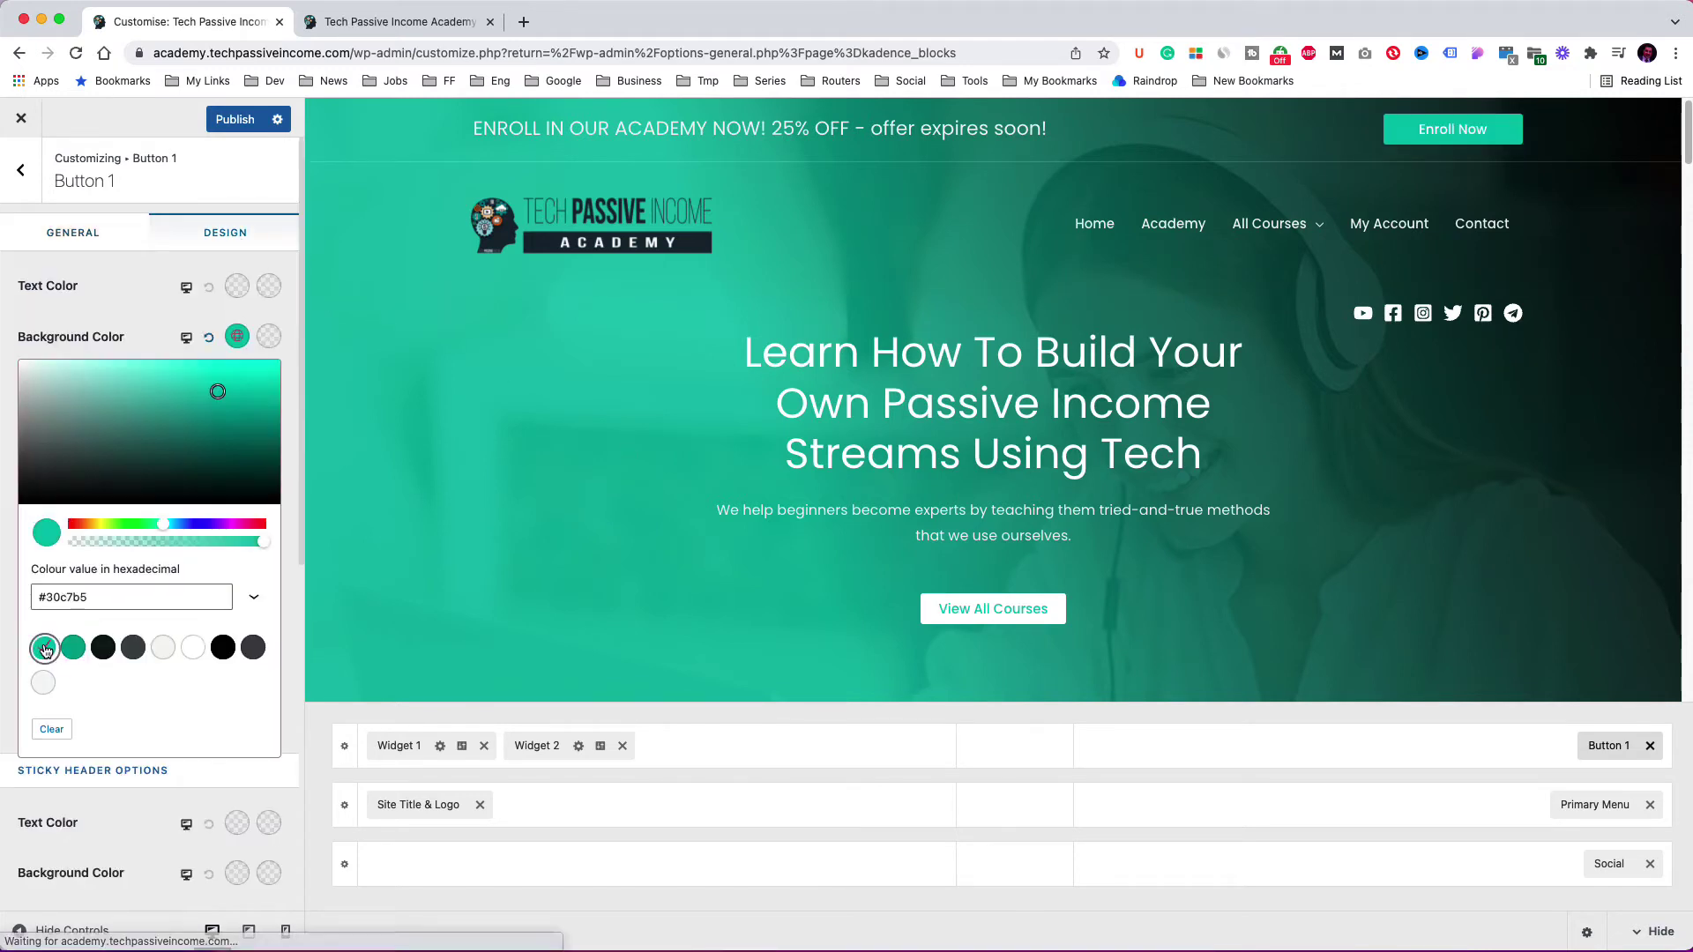
{"action": "left_click", "coordinate": [121, 892]}
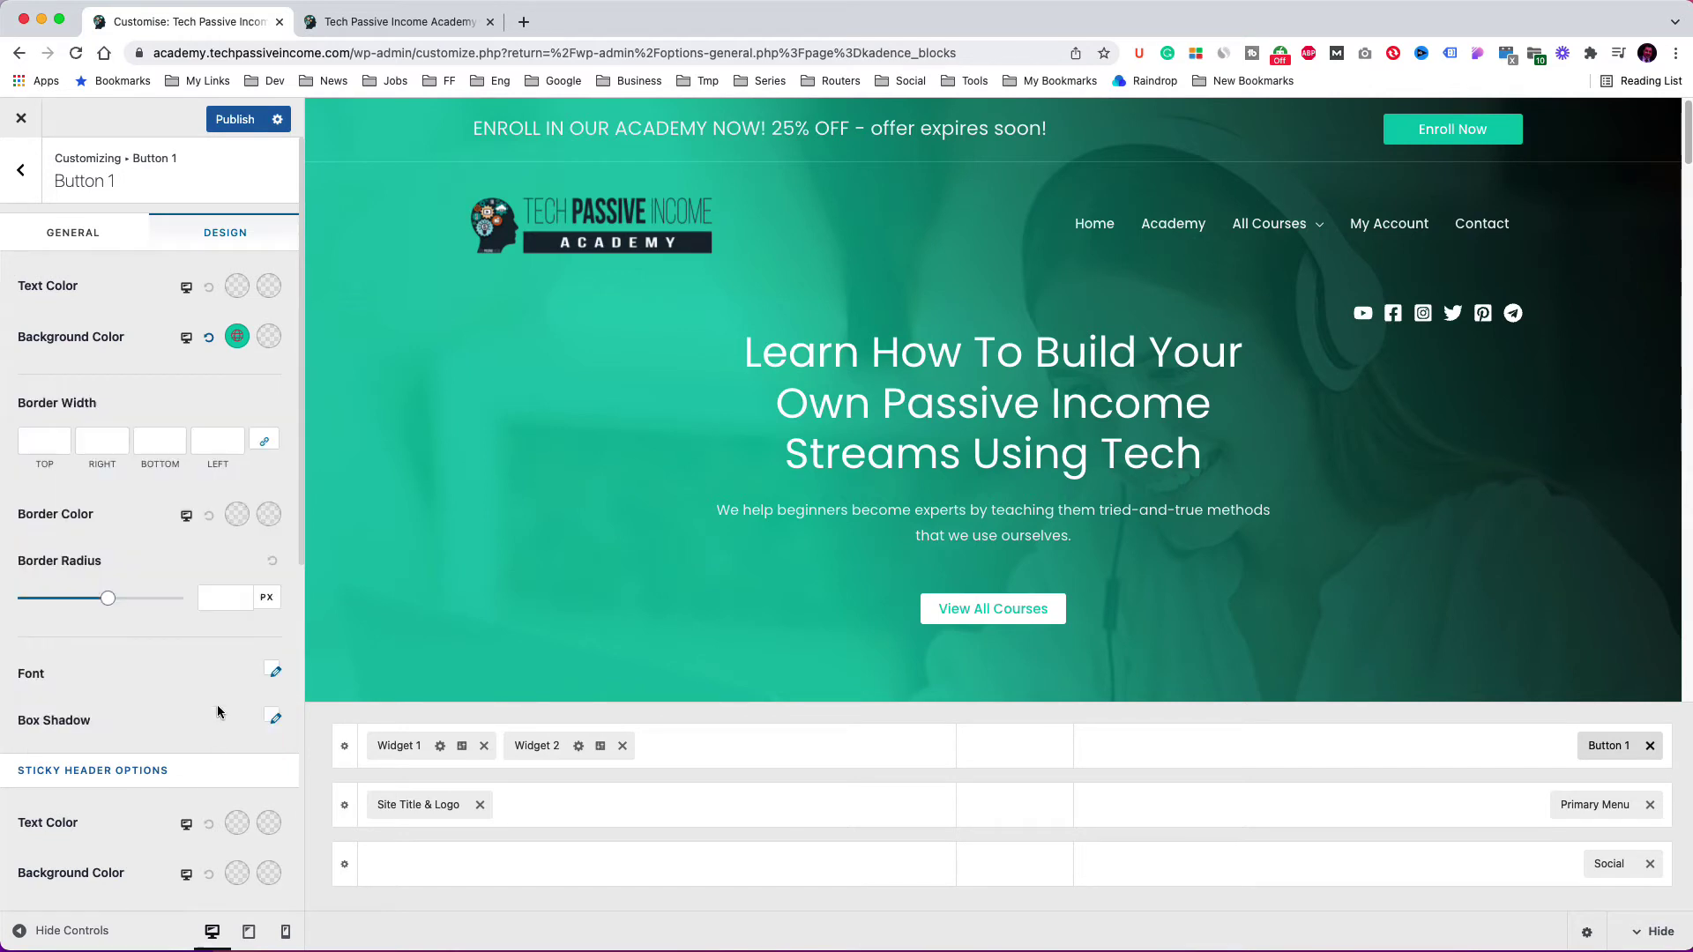
{"action": "left_click", "coordinate": [234, 871]}
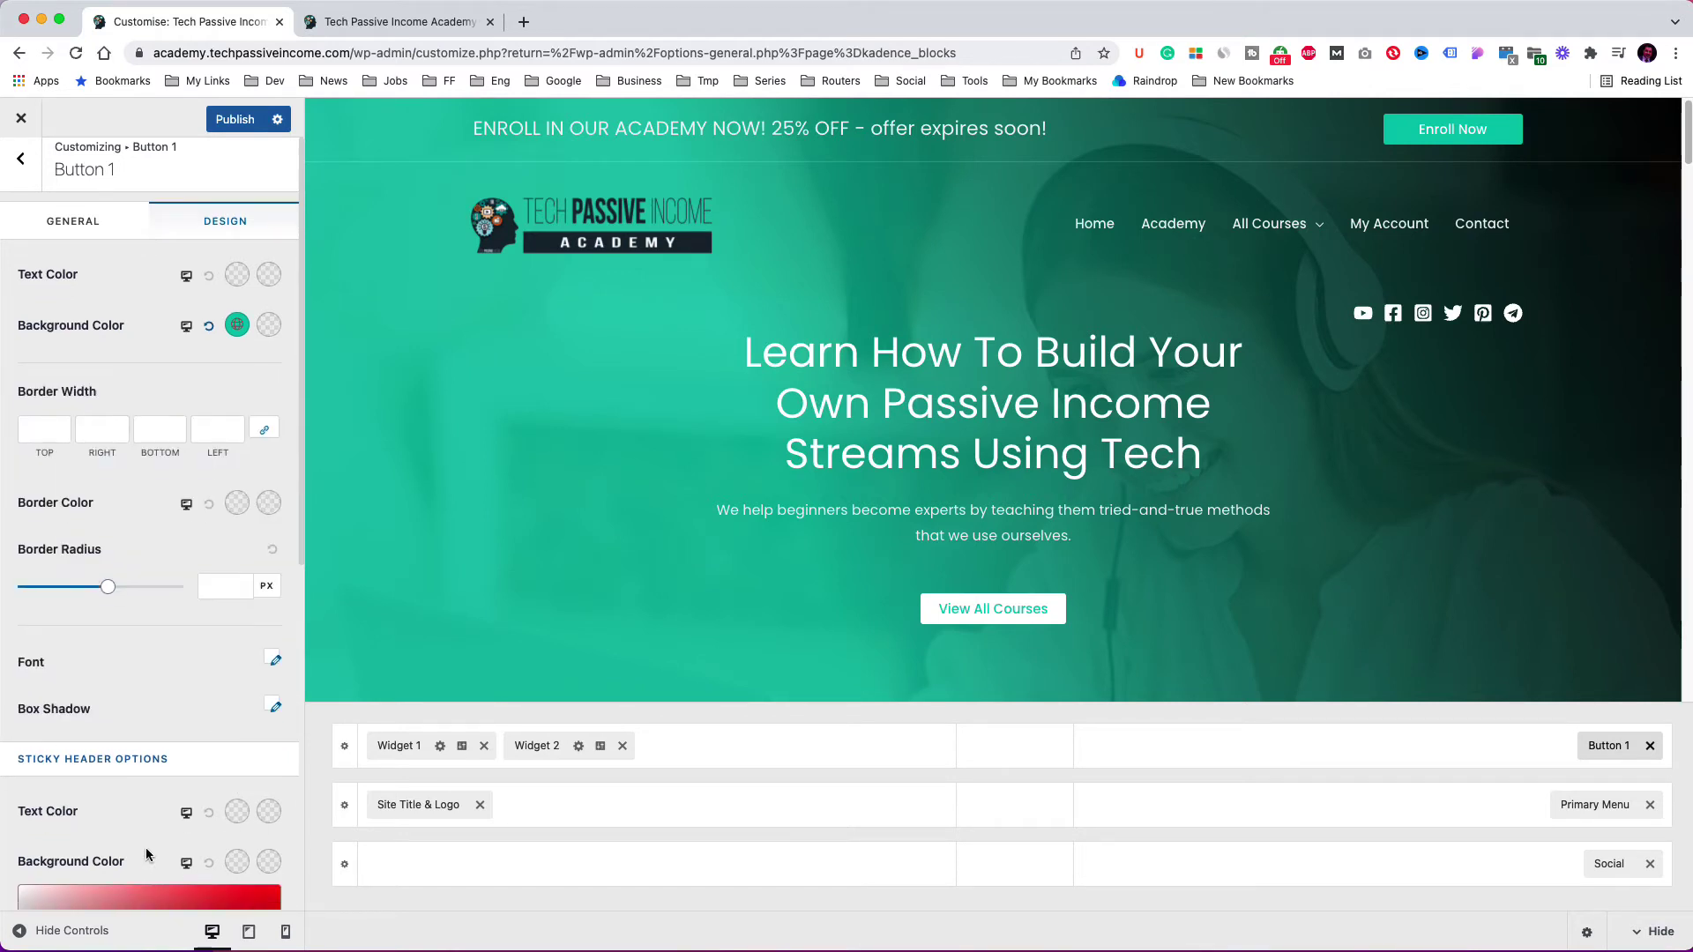
{"action": "left_click", "coordinate": [46, 901]}
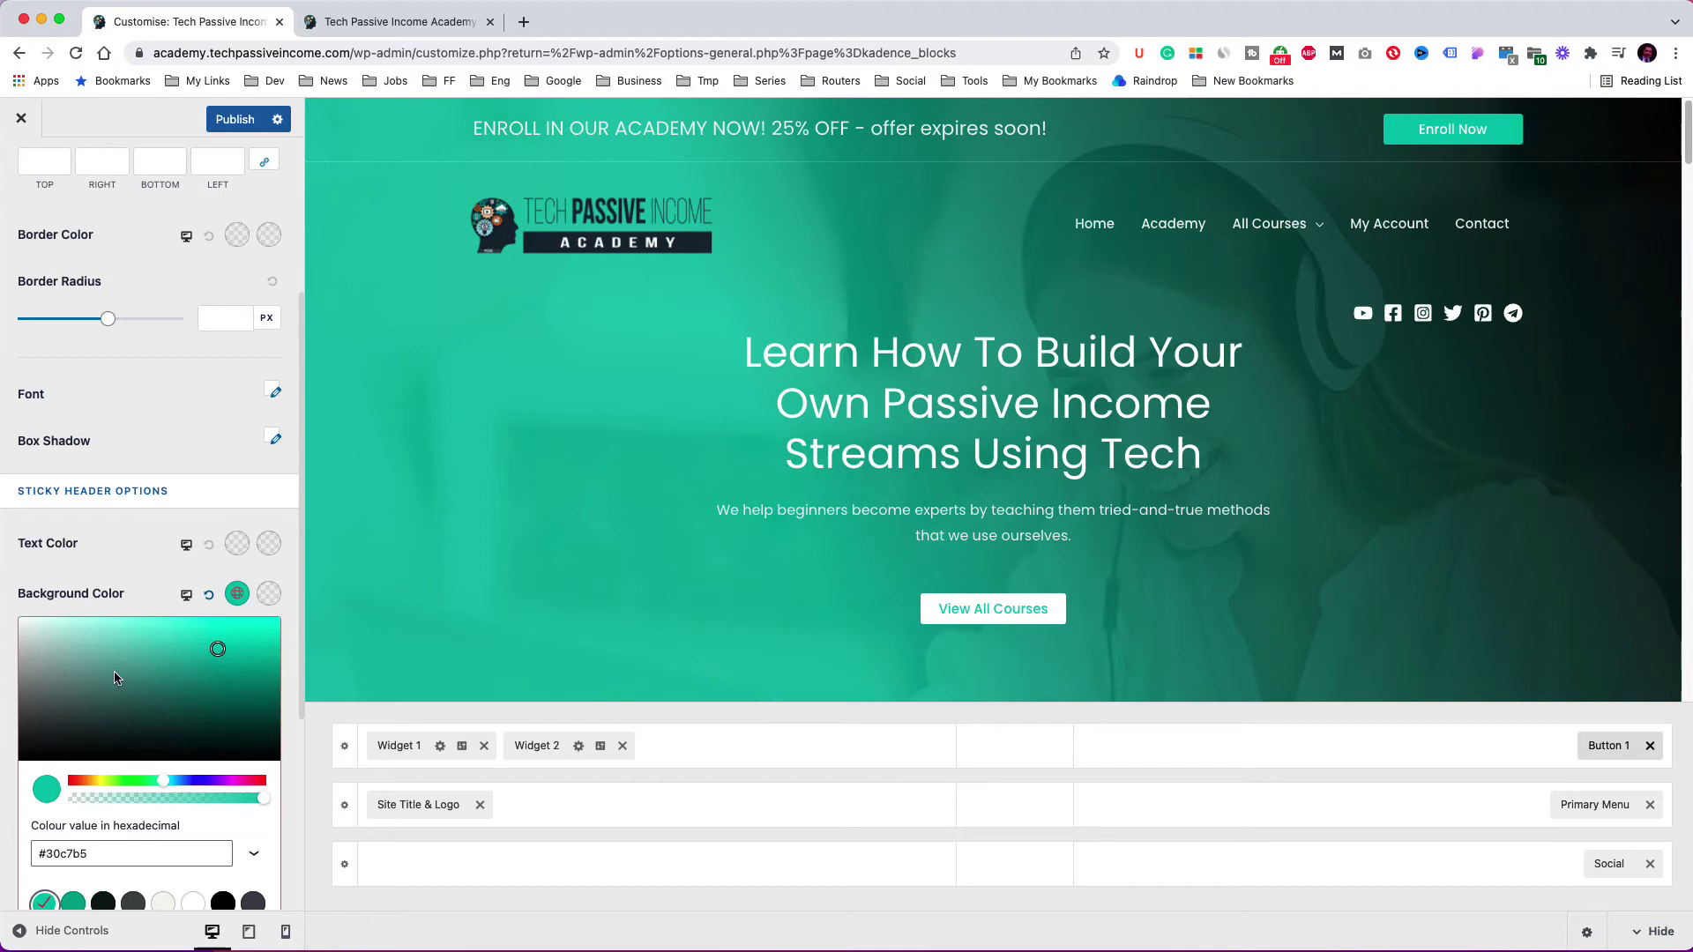
{"action": "scroll", "coordinate": [130, 805], "scroll_direction": "down", "scroll_amount": 3}
{"action": "scroll", "coordinate": [151, 744], "scroll_direction": "up", "scroll_amount": 8}
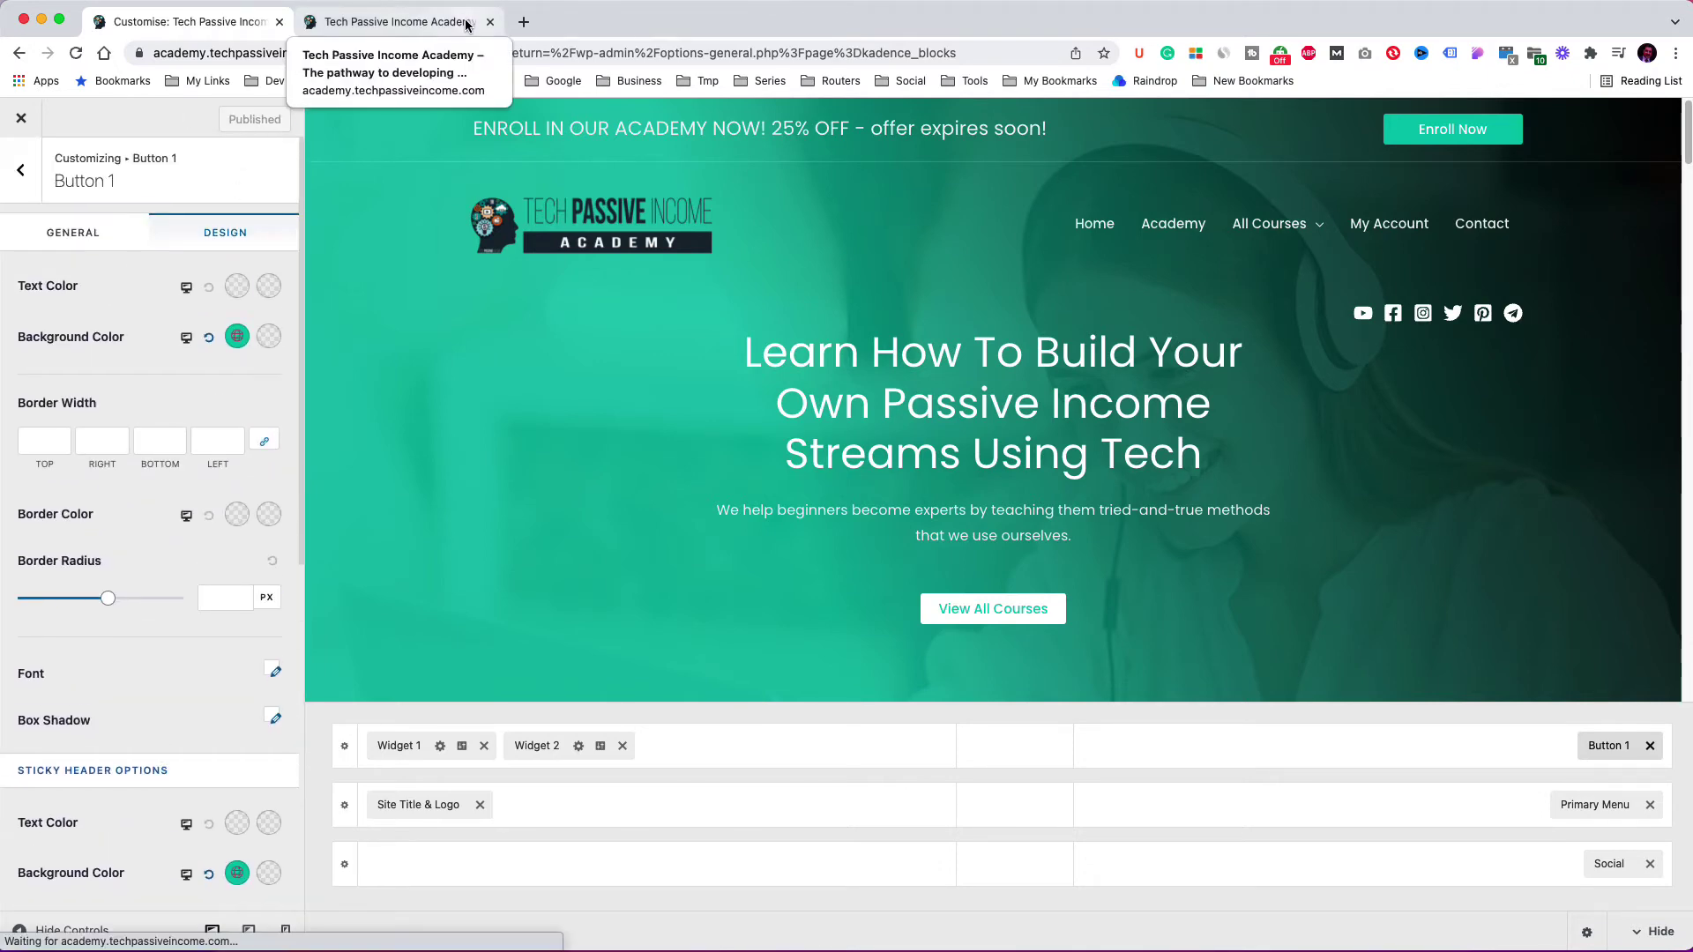
- Reload the live site to check the teal Enroll Now button and running countdown
{"action": "left_click", "coordinate": [397, 21]}
{"action": "right_click", "coordinate": [1237, 491]}
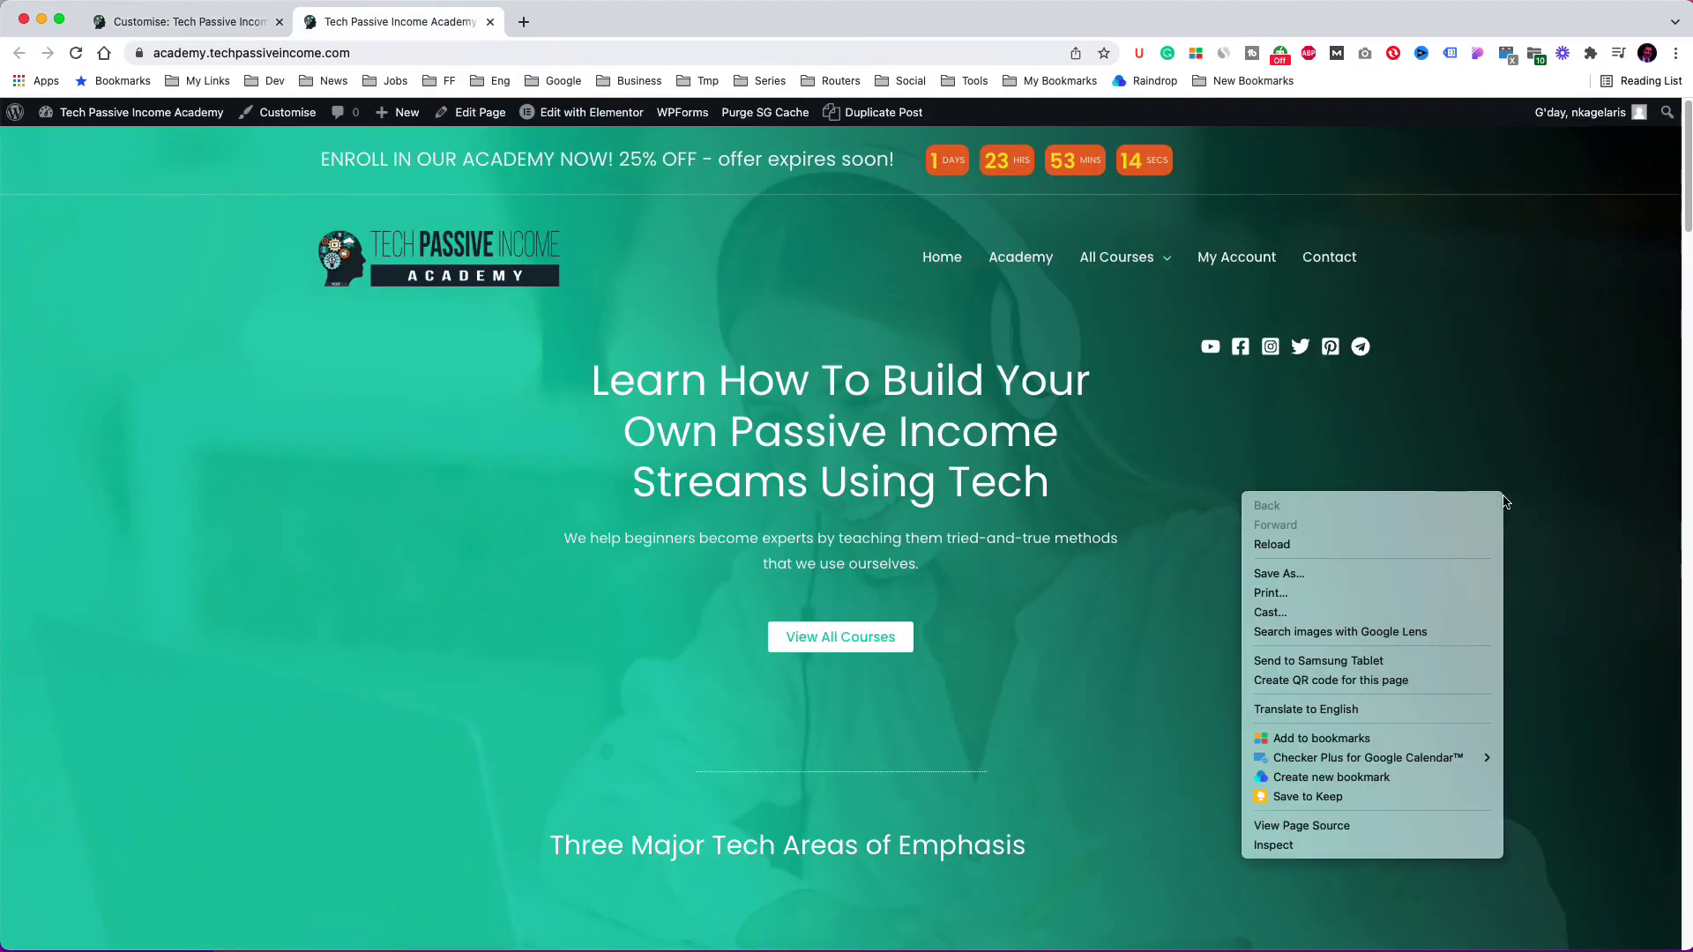
{"action": "left_click", "coordinate": [1471, 547]}
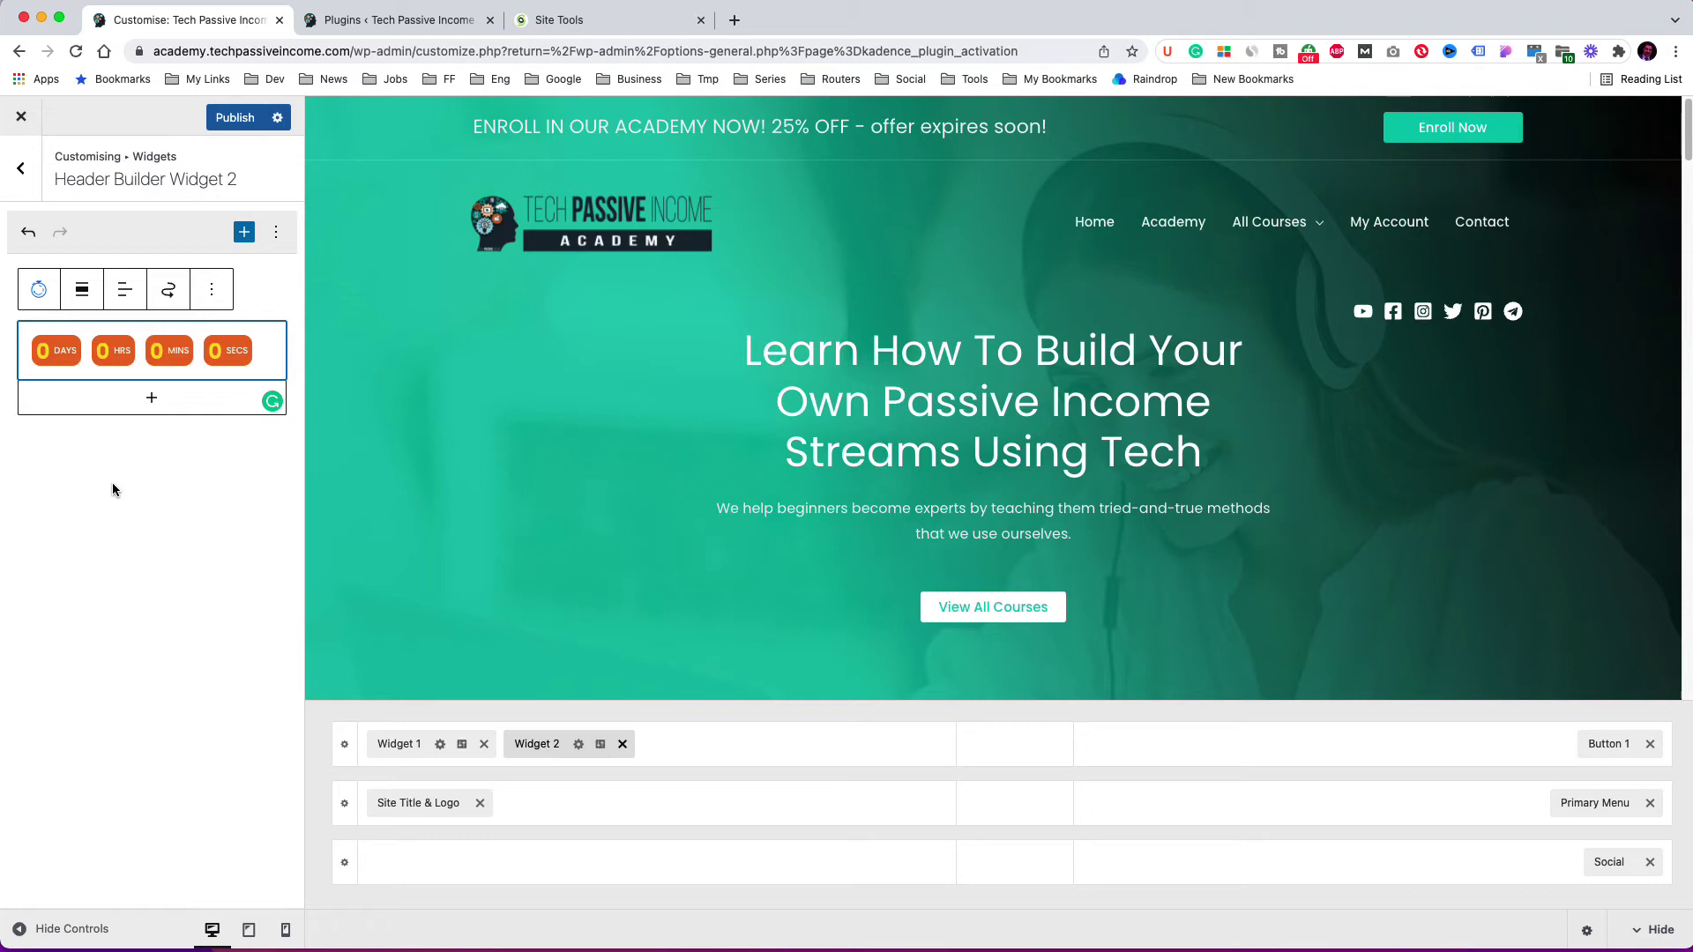
- Show the countdown's full settings and change its Countdown Type to Evergreen (Pro addon)
{"action": "left_click", "coordinate": [213, 298]}
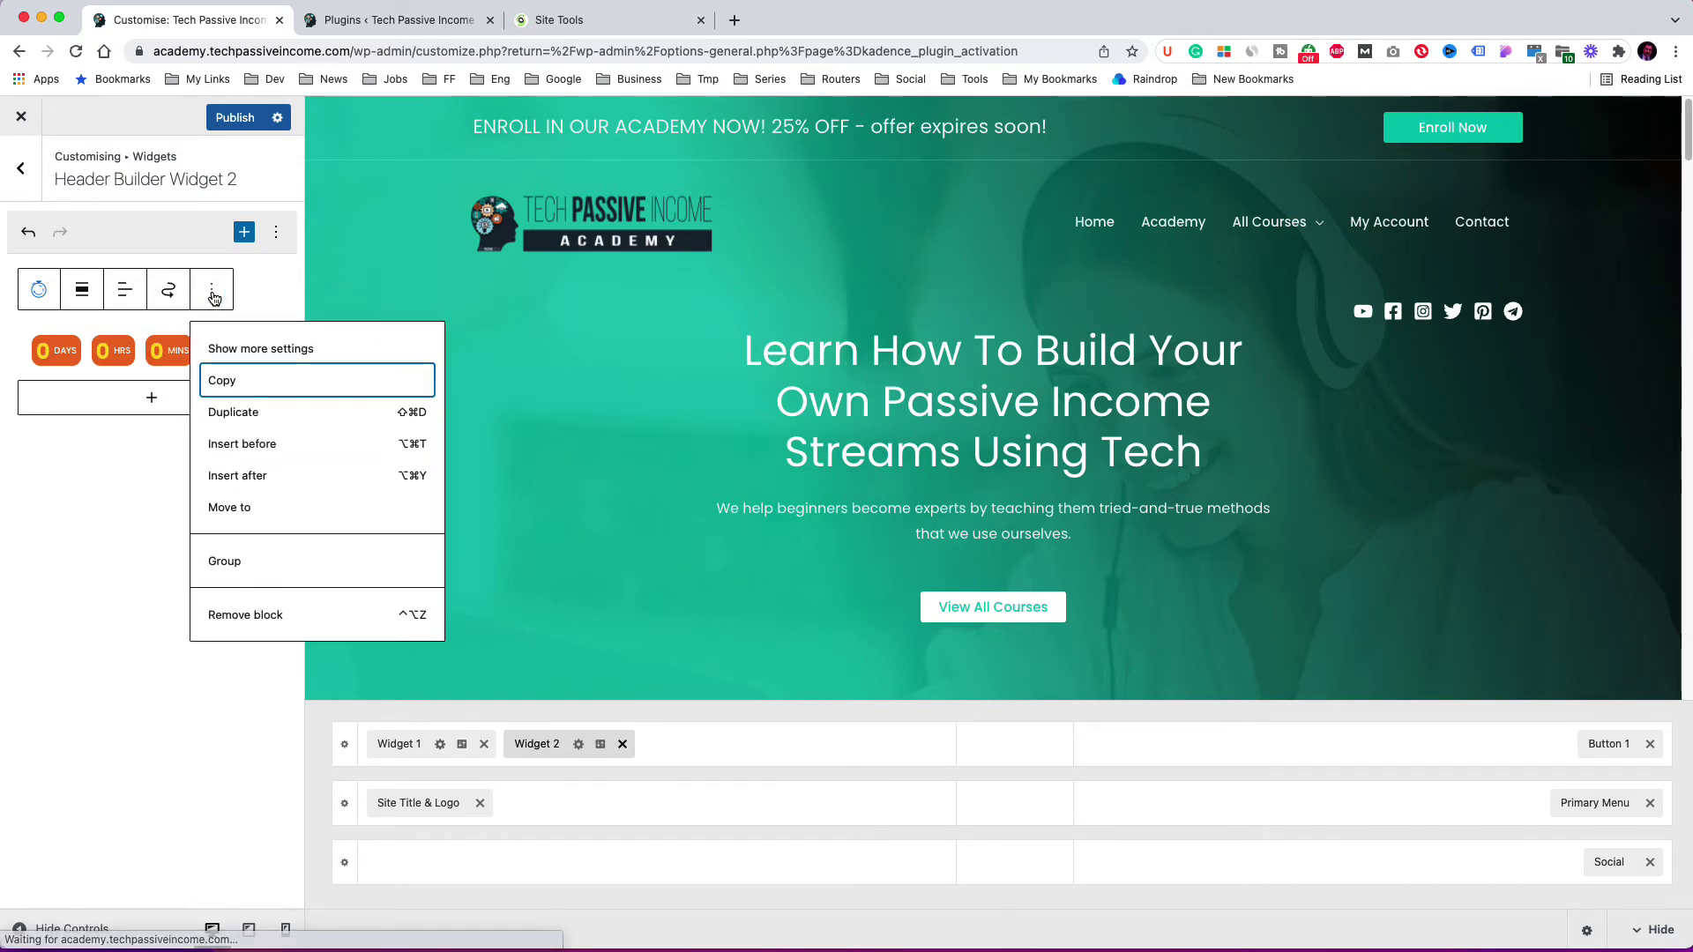
{"action": "left_click", "coordinate": [234, 347]}
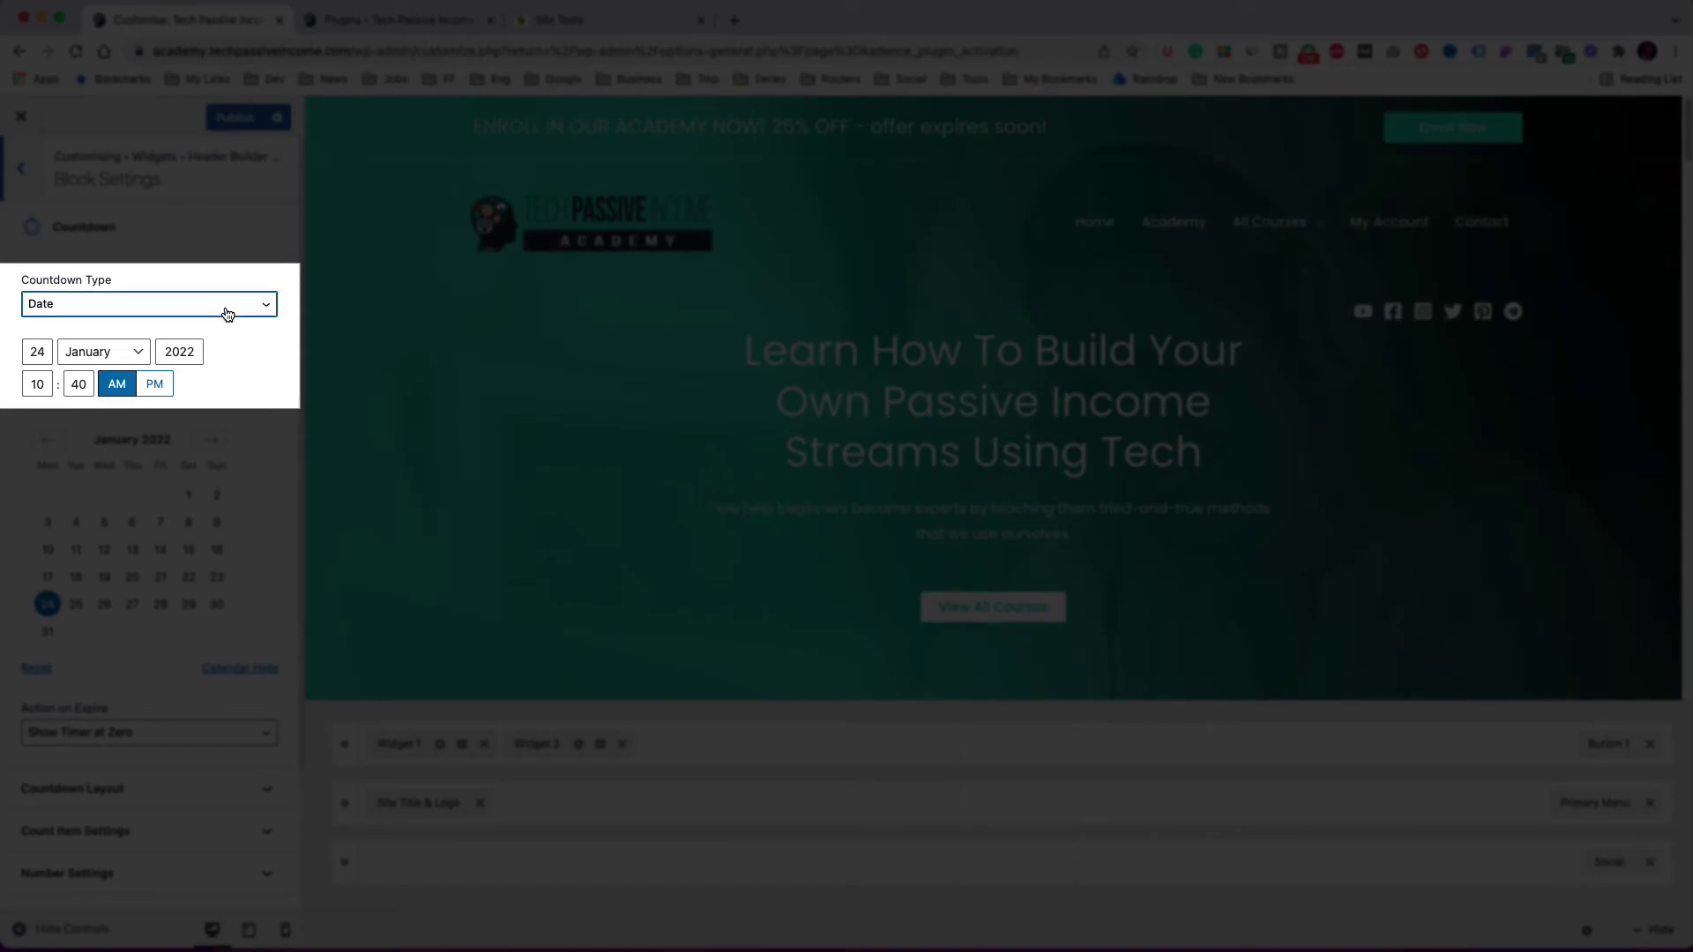
{"action": "left_click", "coordinate": [228, 310]}
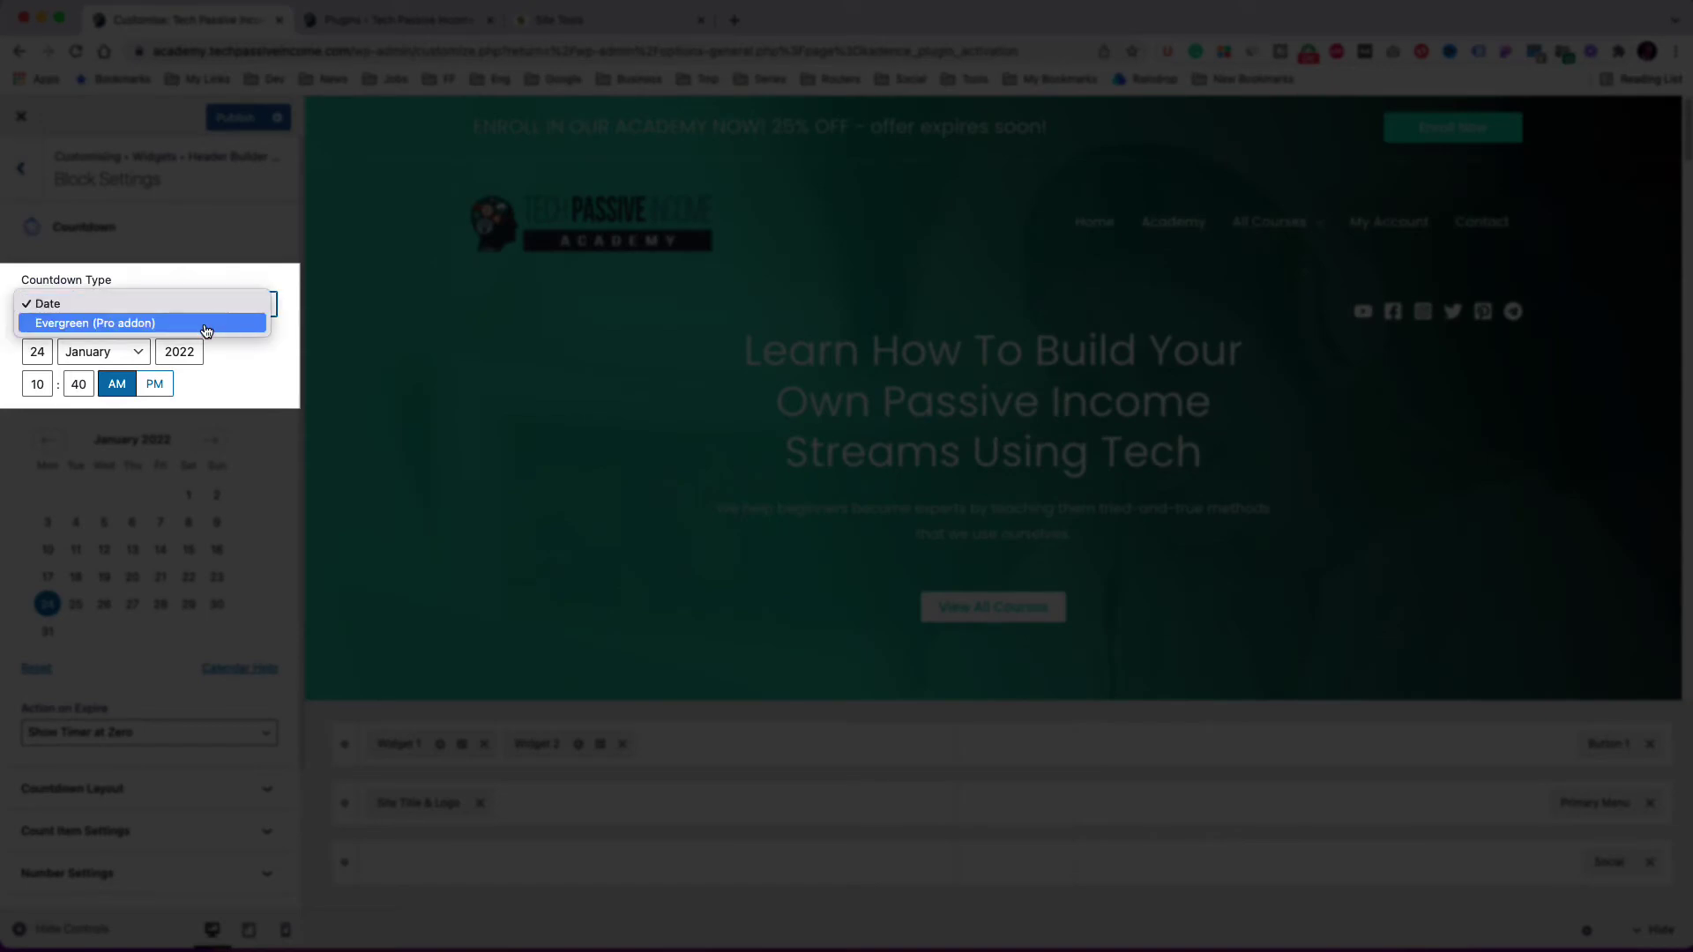
{"action": "left_click", "coordinate": [206, 323]}
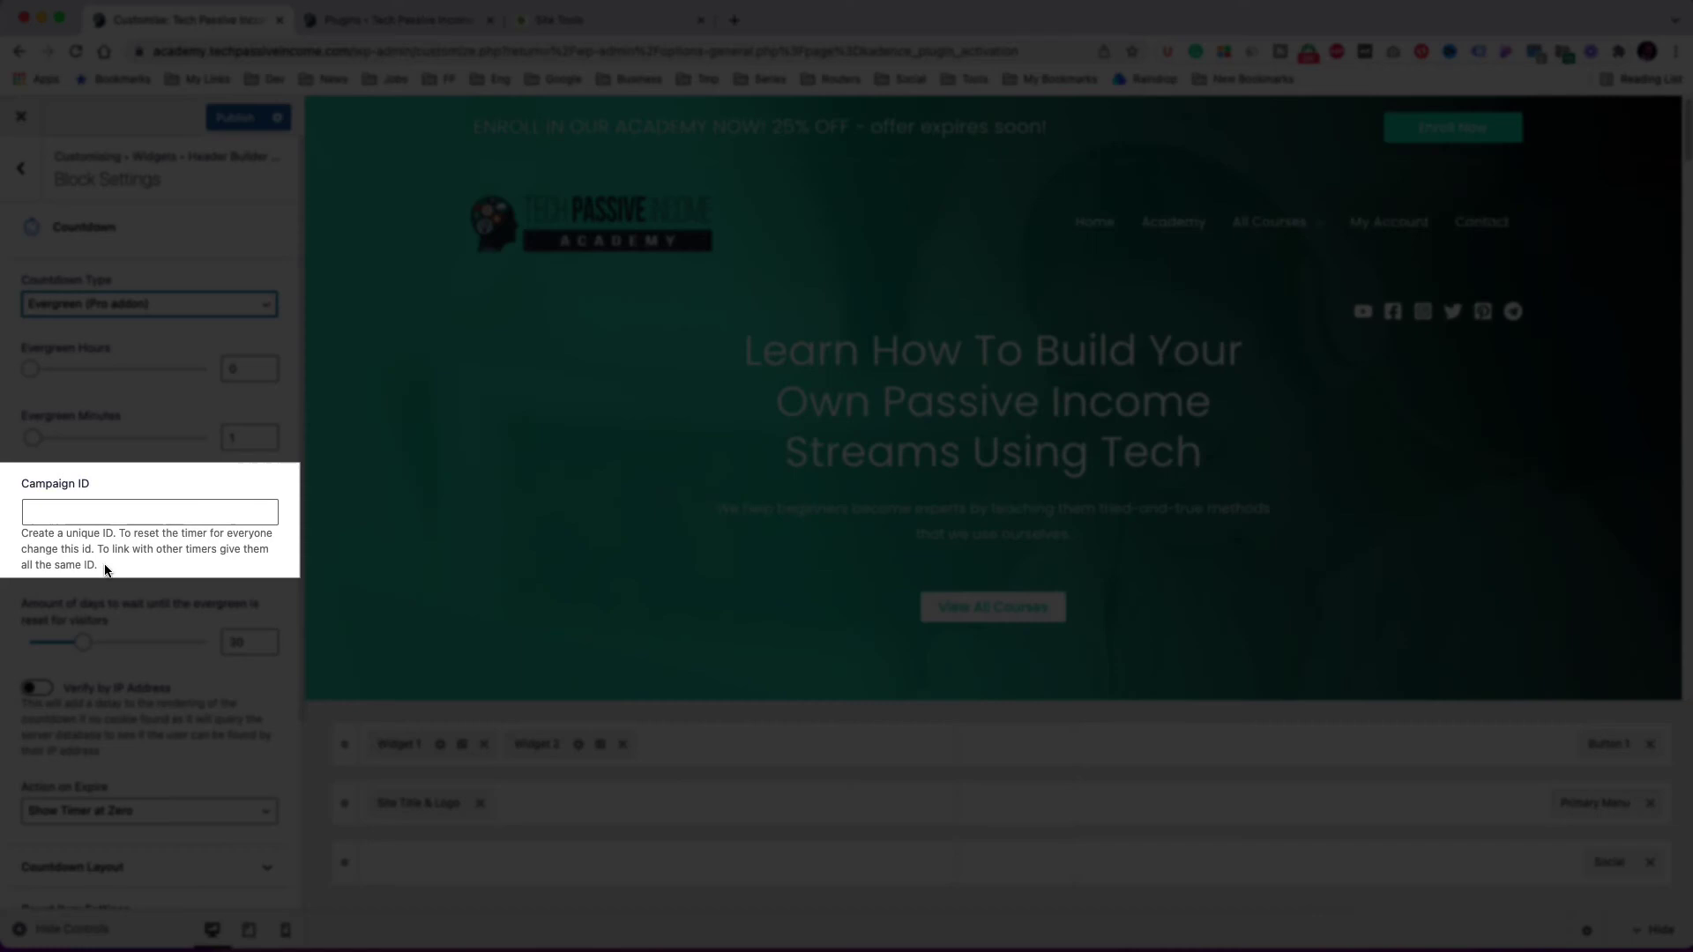
{"action": "left_click_drag", "start_coordinate": [105, 569], "coordinate": [22, 539]}
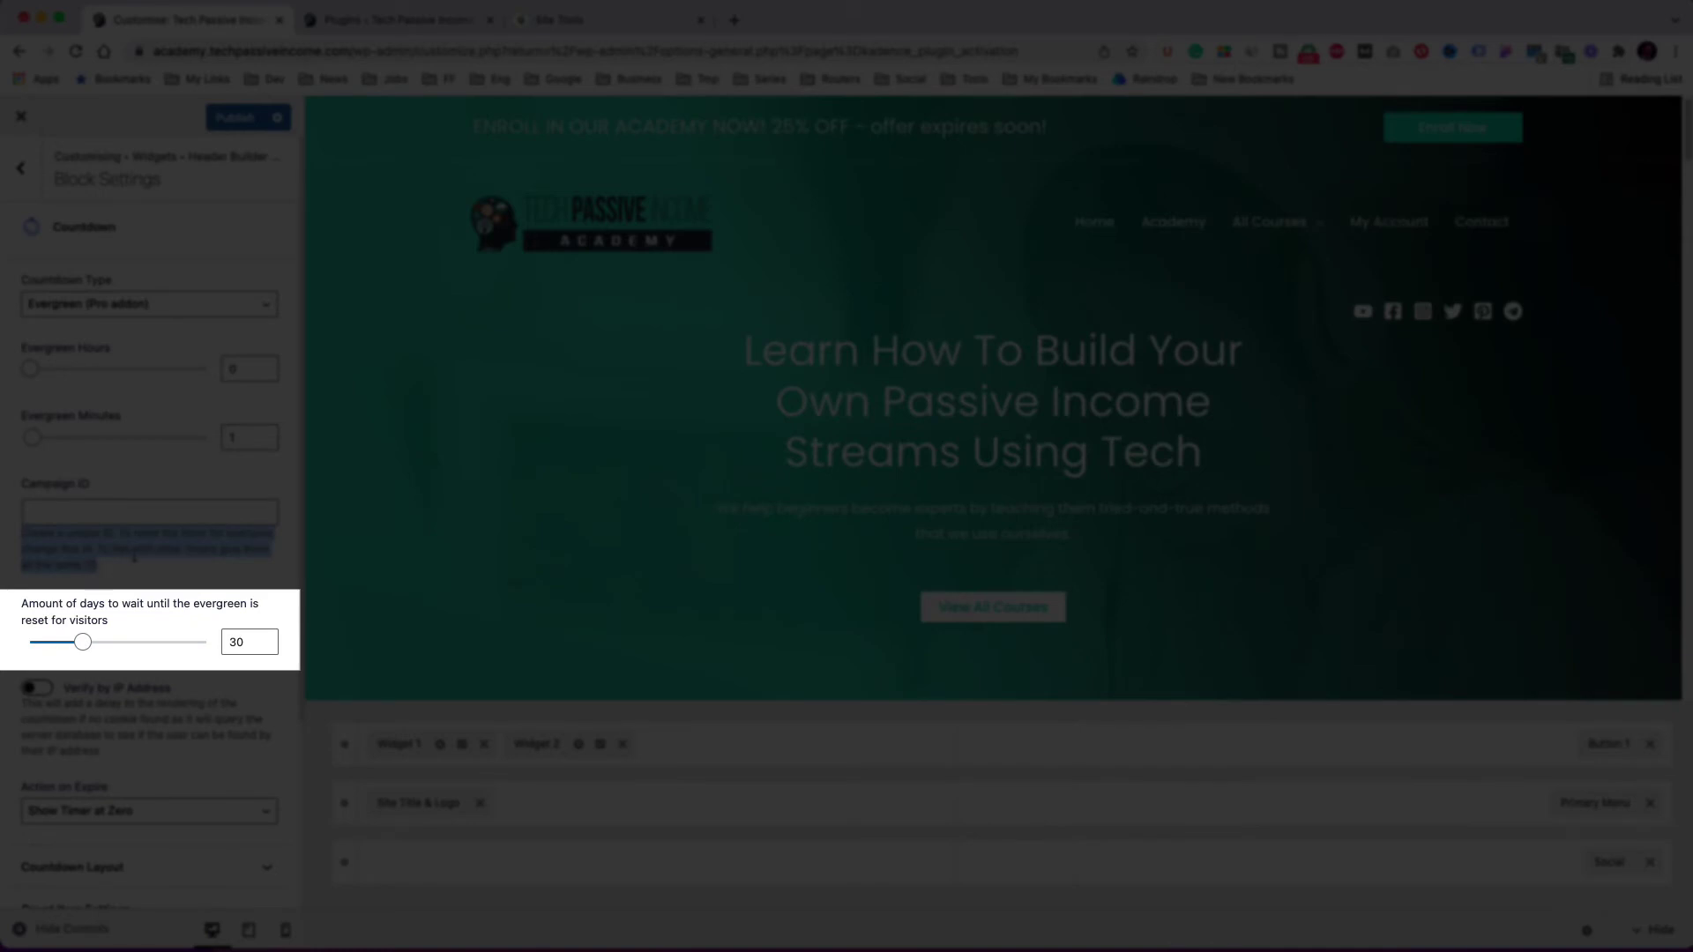
{"action": "left_click", "coordinate": [137, 558]}
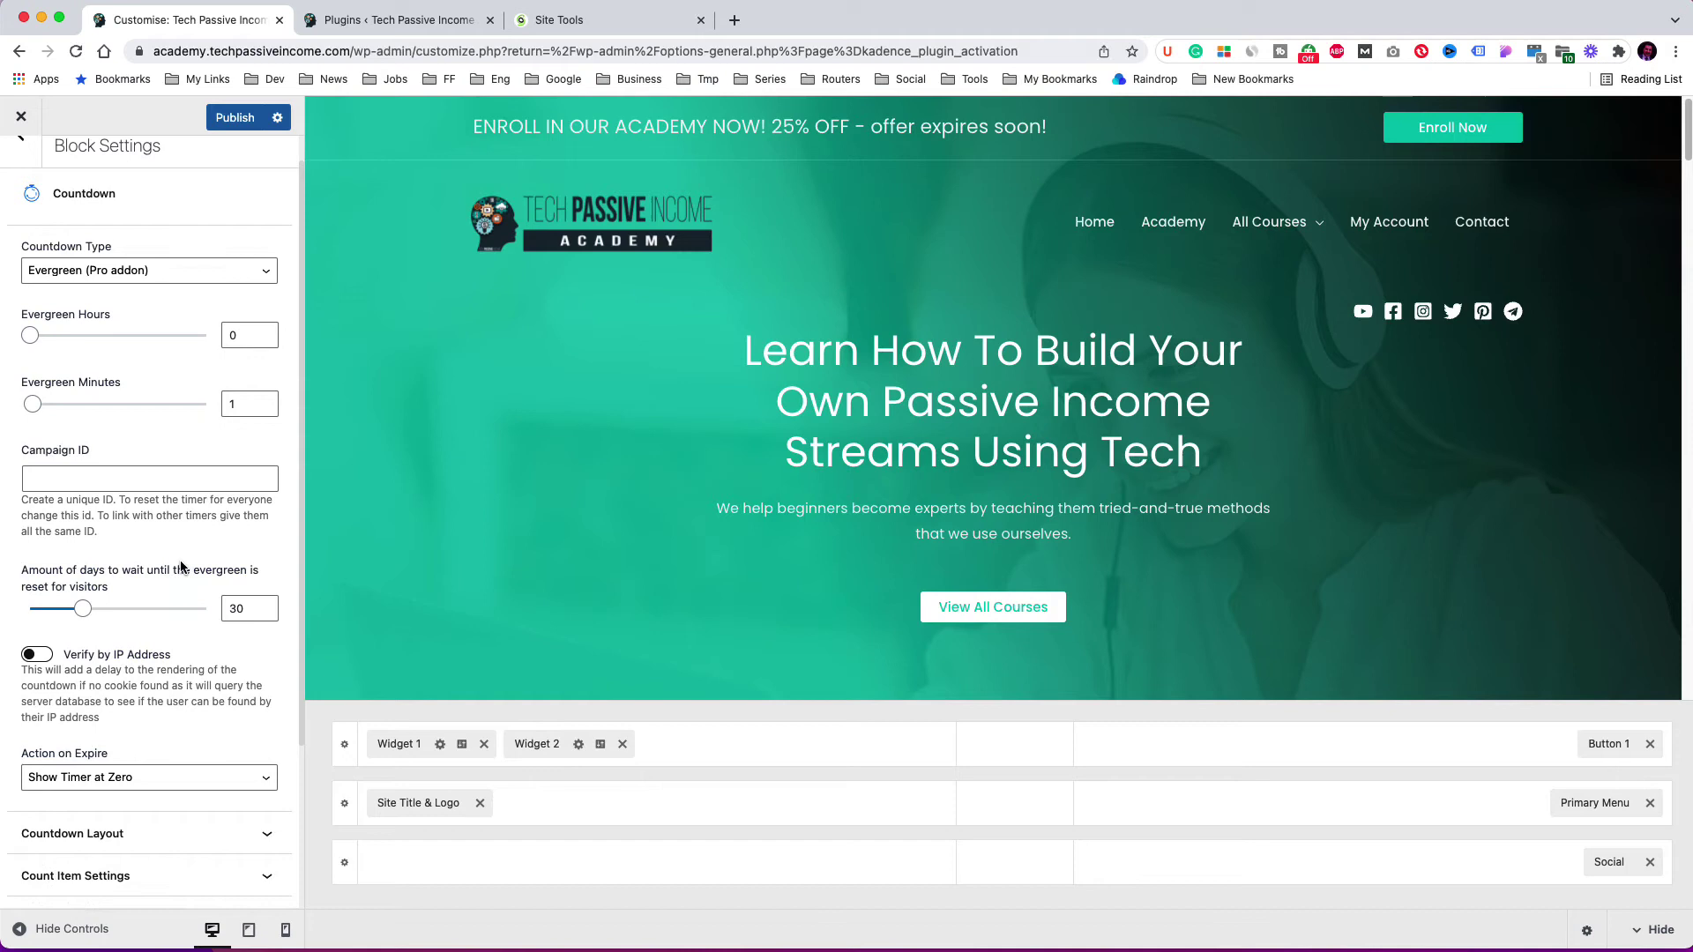
- Read through the Evergreen options and open the Action on Expire choices
{"action": "scroll", "coordinate": [181, 565], "scroll_direction": "down", "scroll_amount": 1}
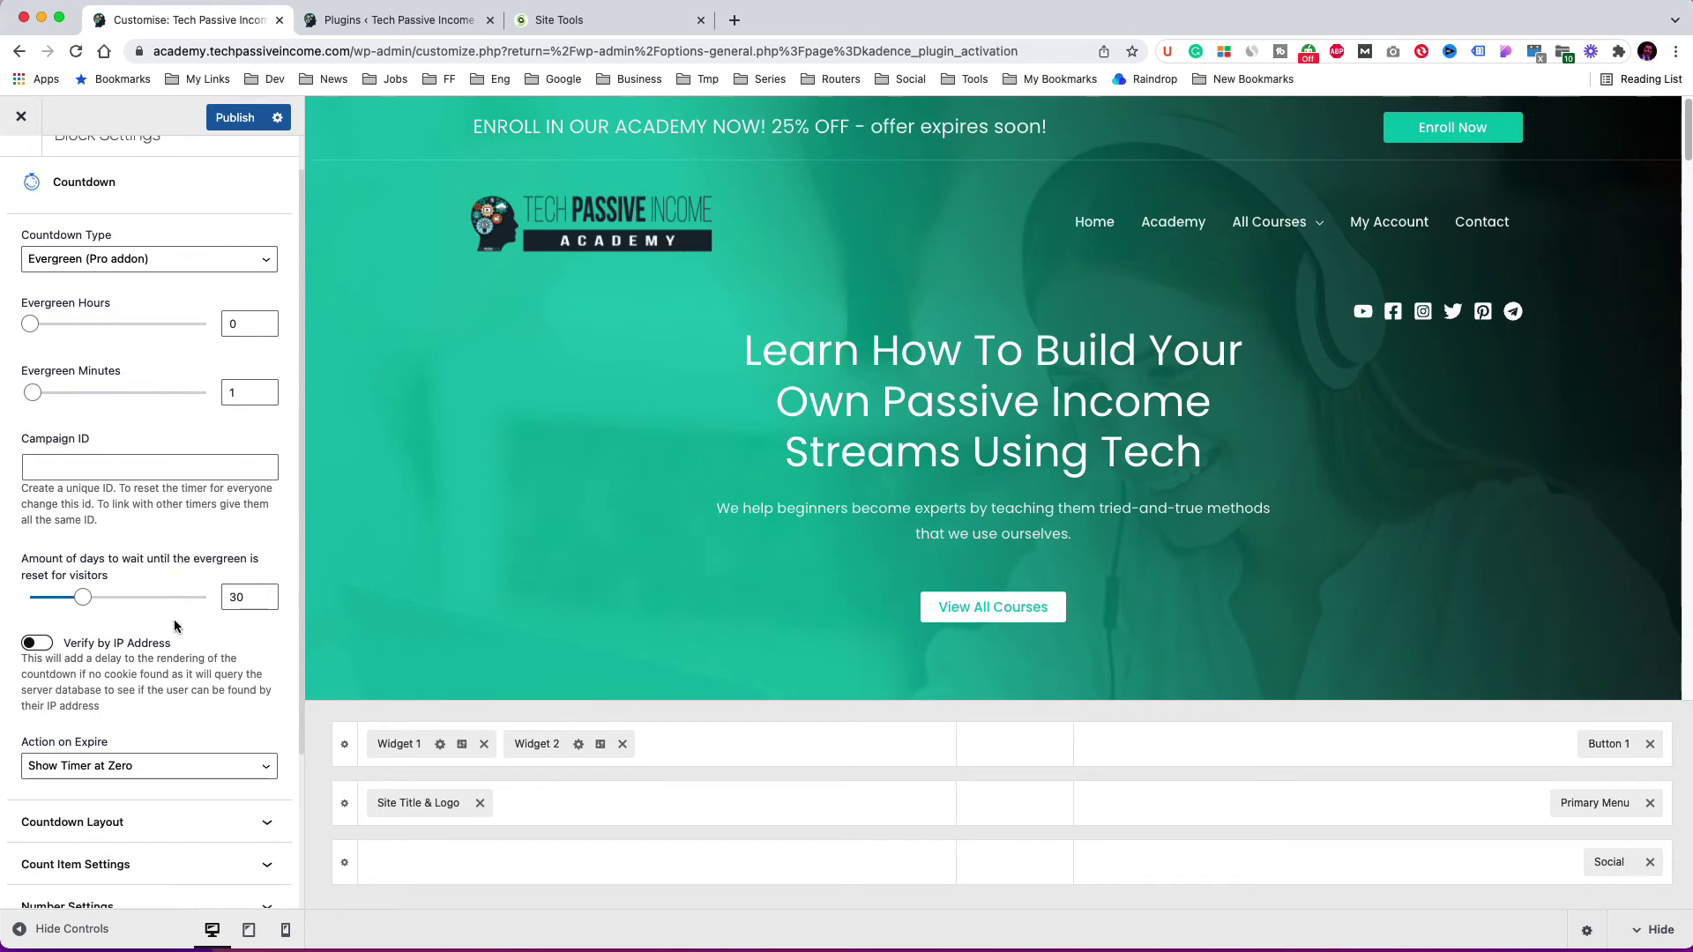
{"action": "scroll", "coordinate": [258, 627], "scroll_direction": "down", "scroll_amount": 3}
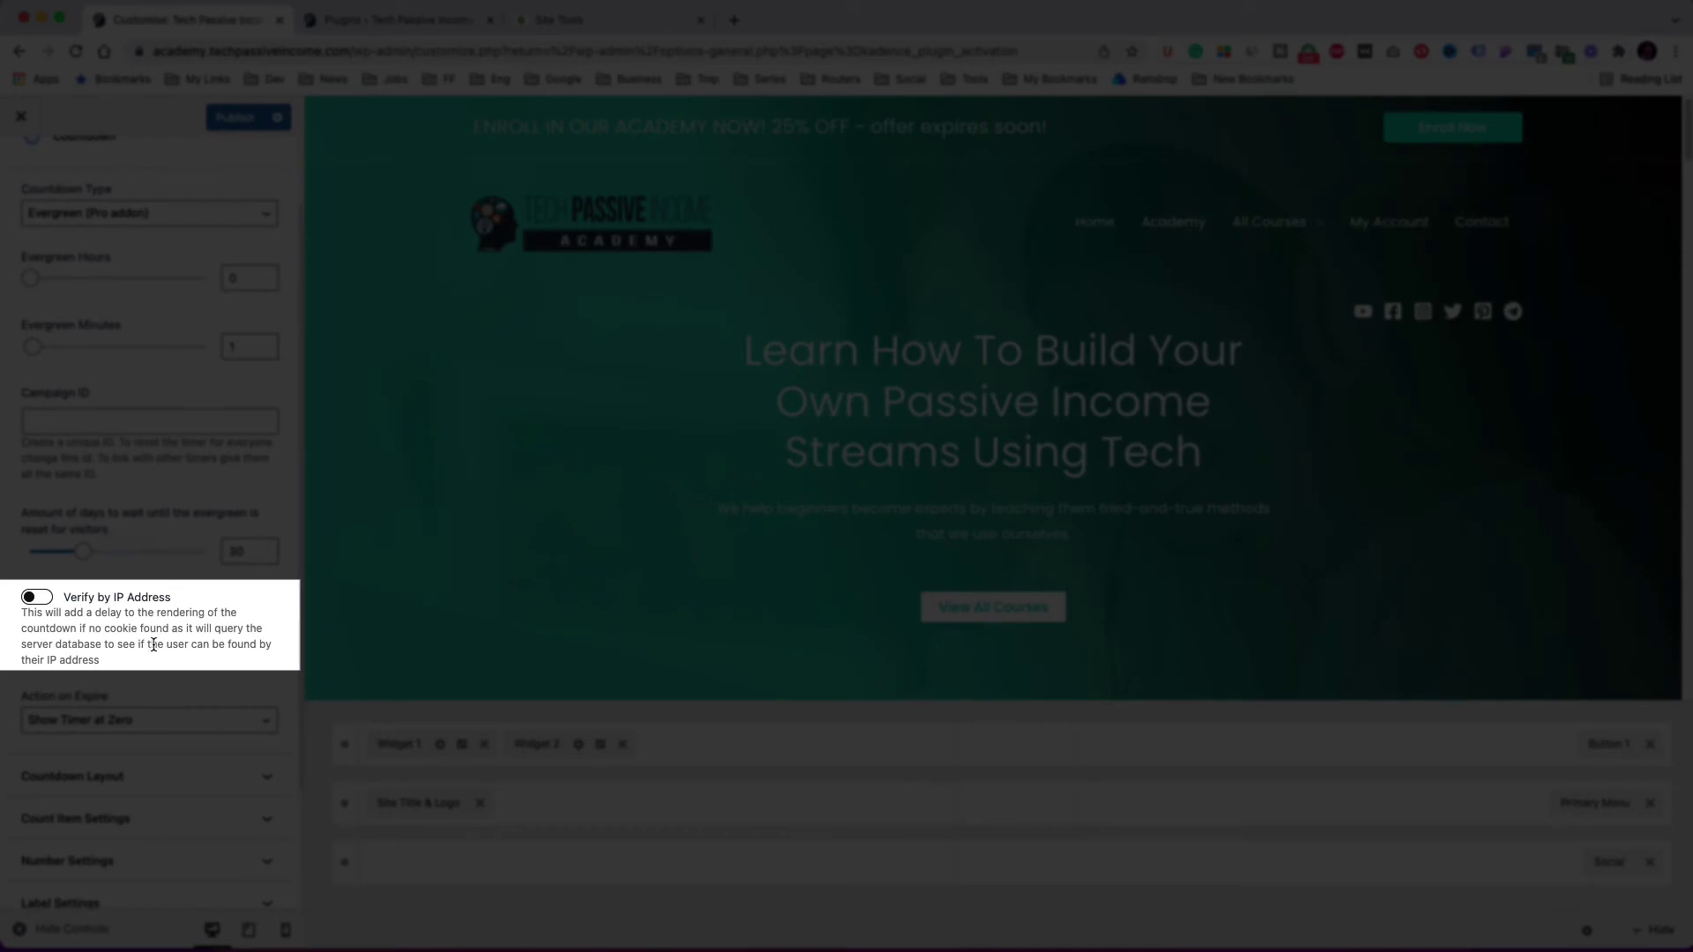
{"action": "left_click_drag", "start_coordinate": [108, 660], "coordinate": [22, 611]}
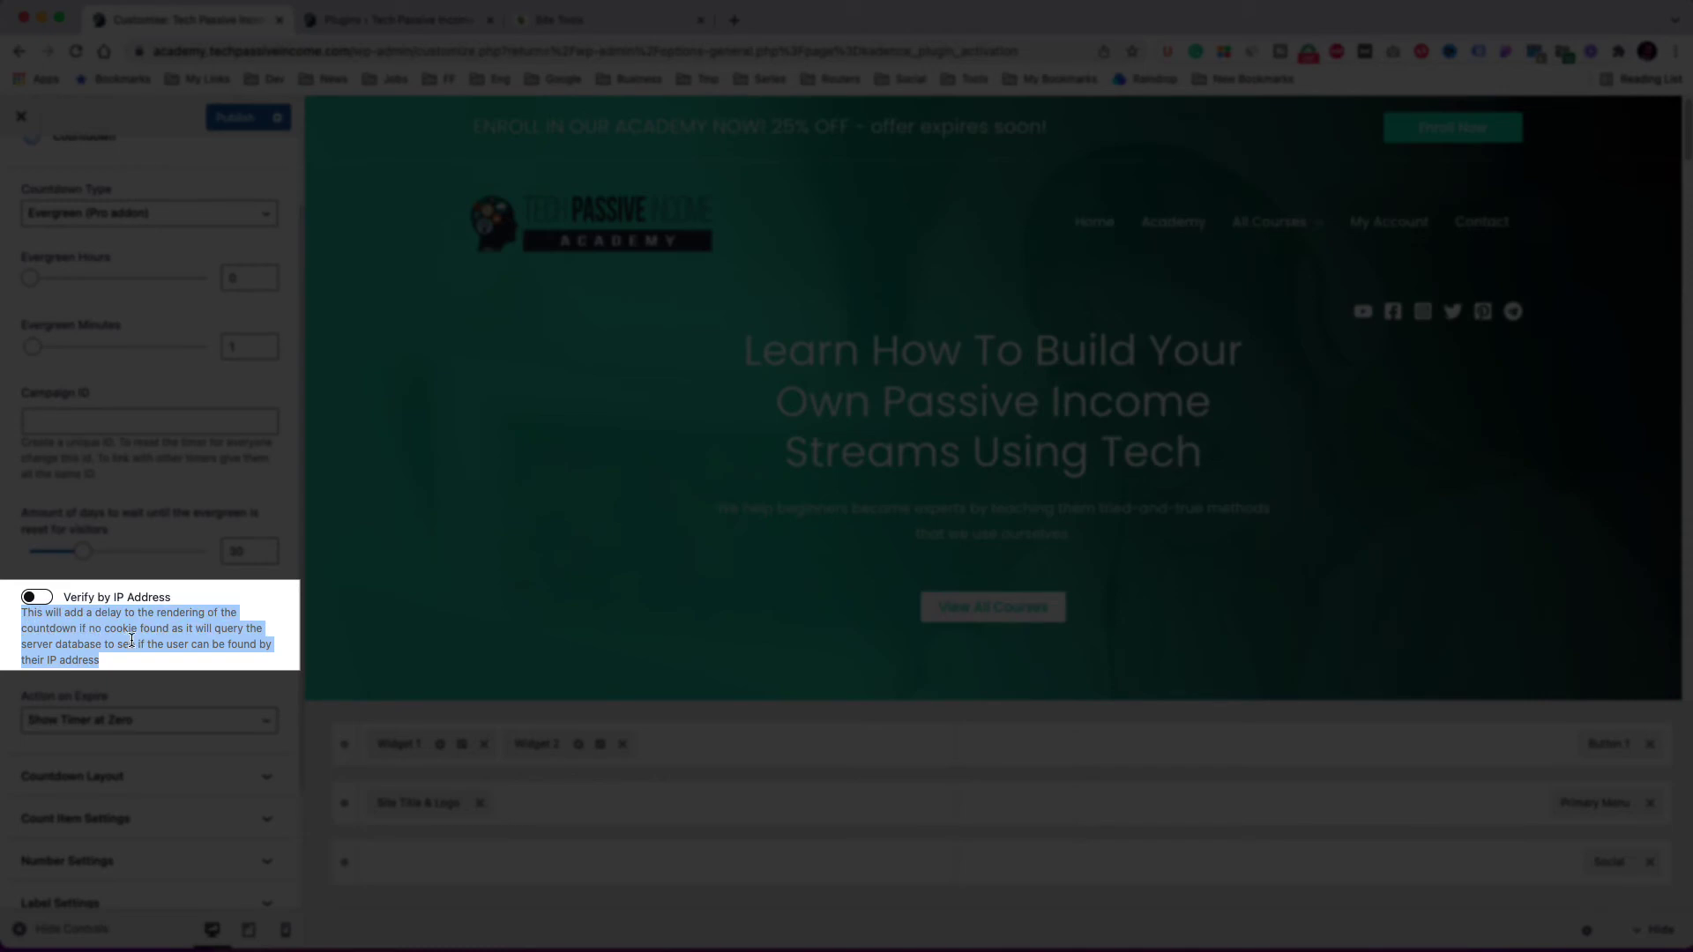
{"action": "left_click", "coordinate": [188, 643]}
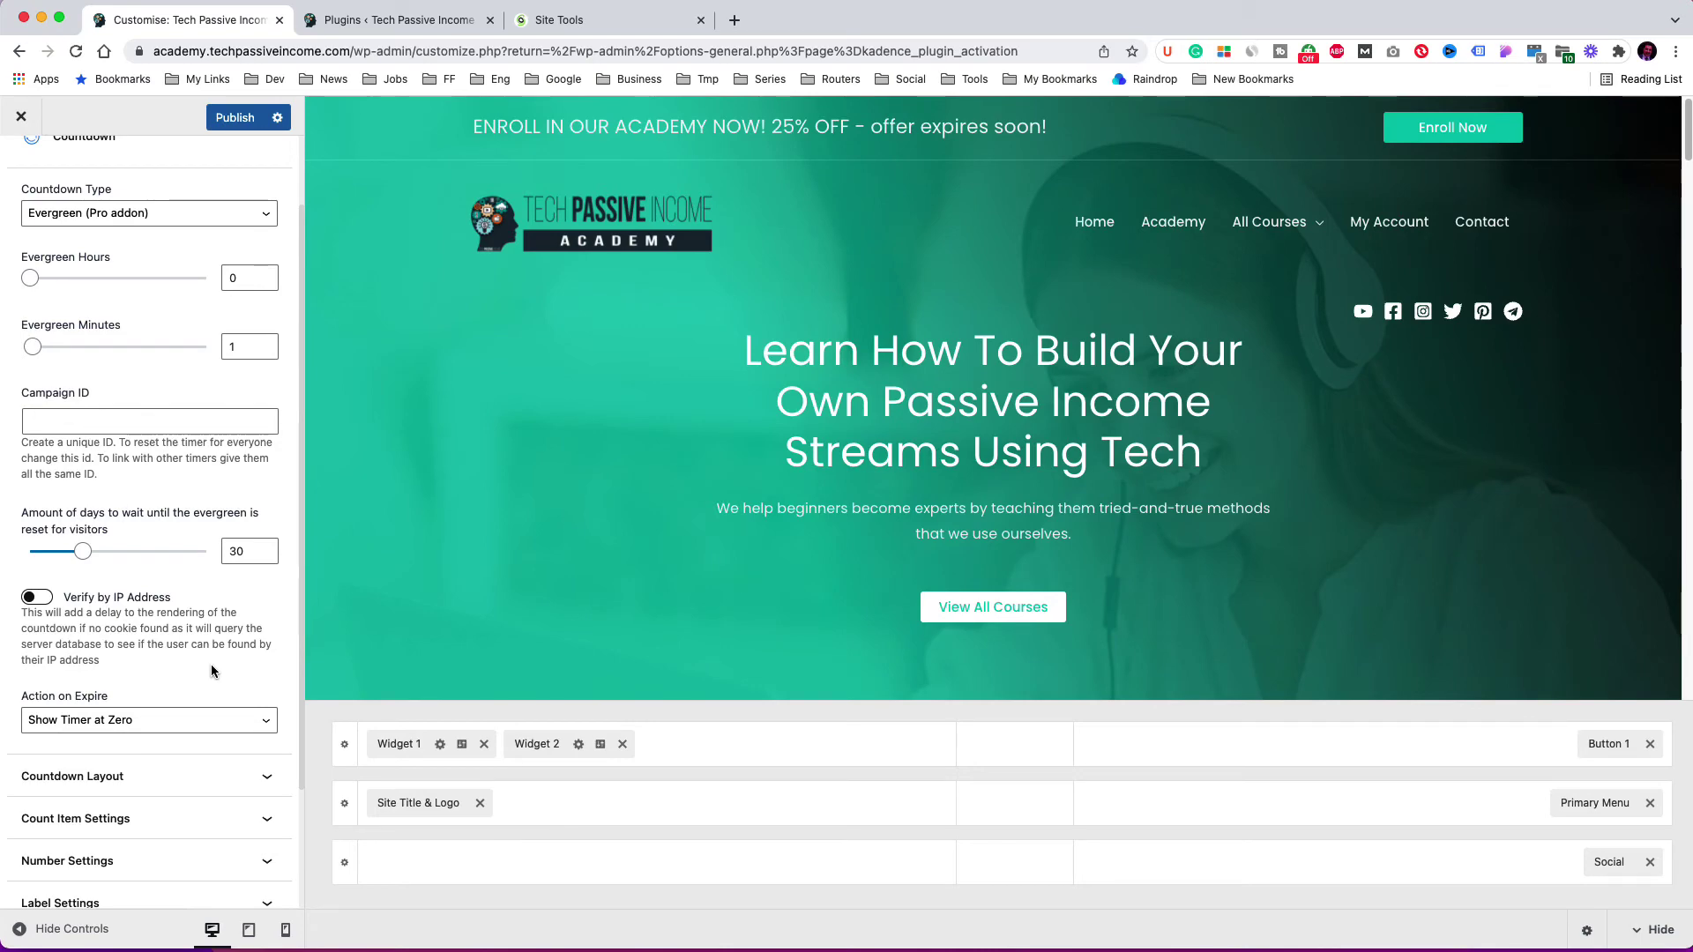
{"action": "scroll", "coordinate": [210, 670], "scroll_direction": "up", "scroll_amount": 1}
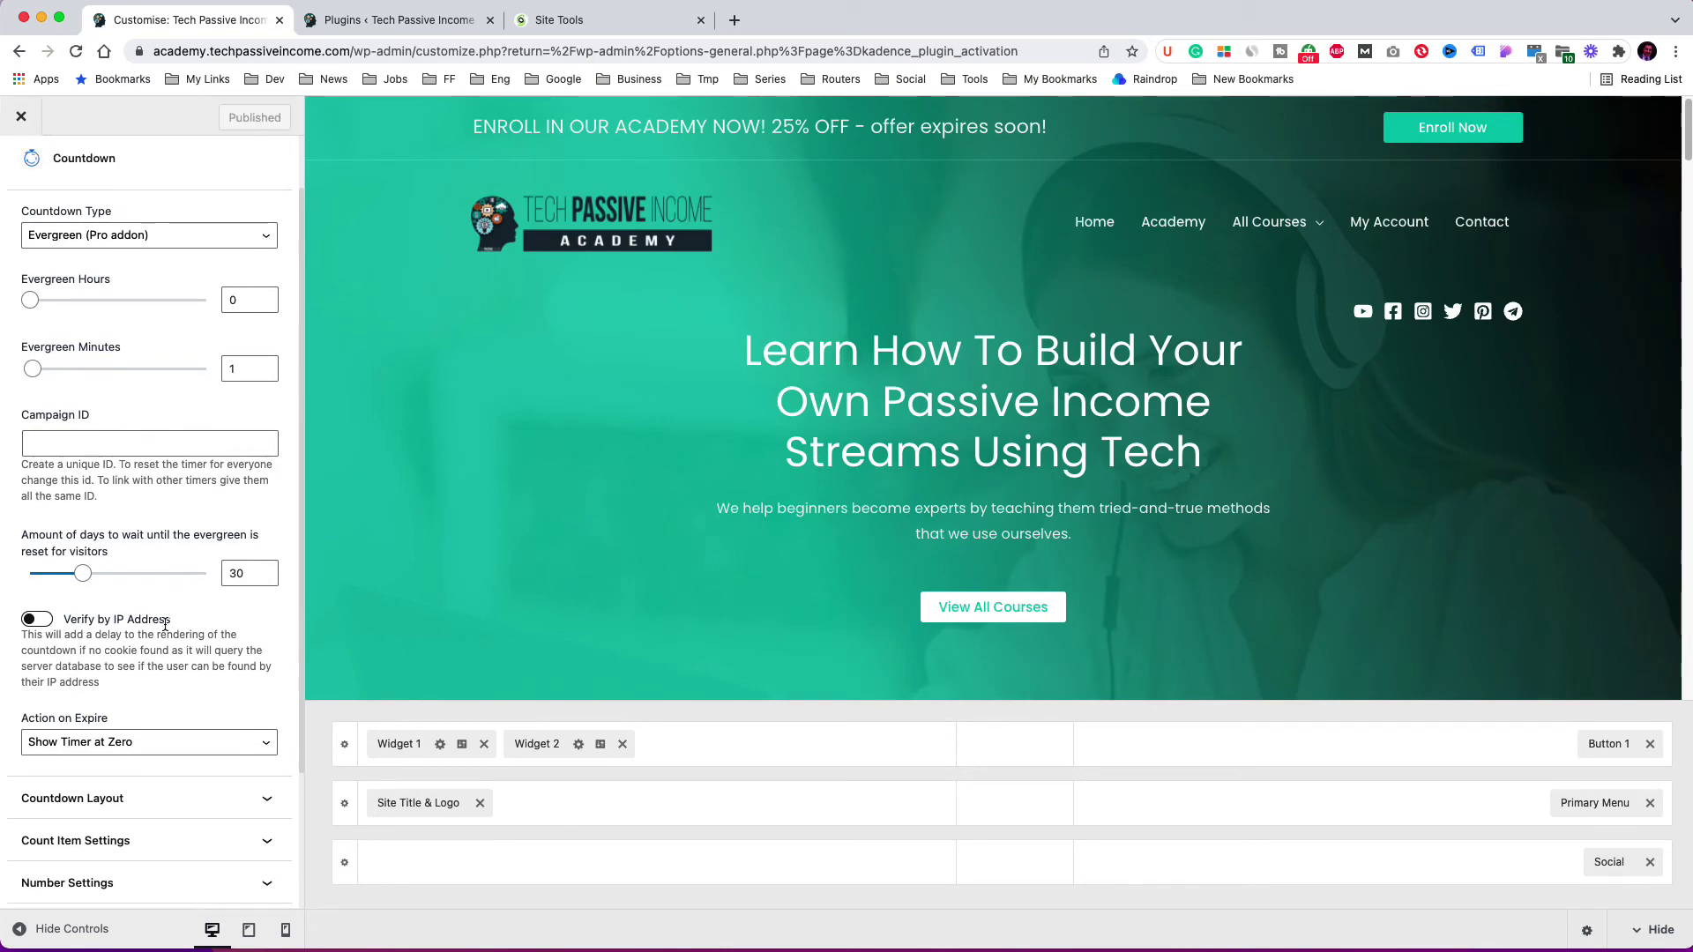
{"action": "left_click", "coordinate": [154, 745]}
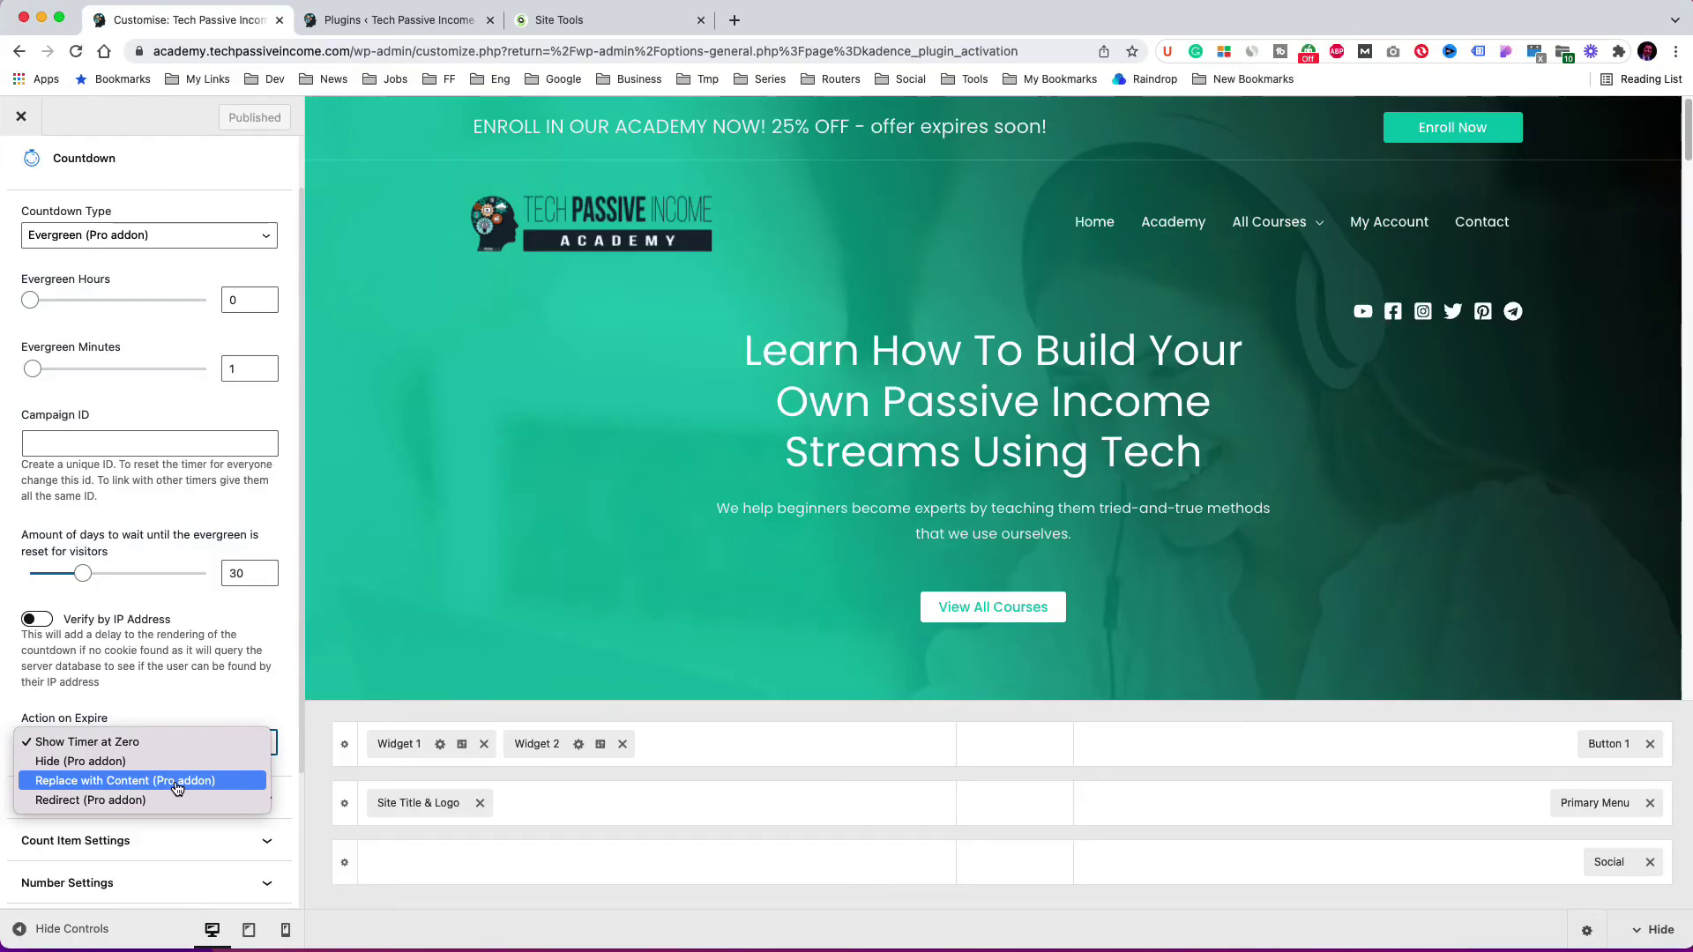
- Add an 'Offer expired' paragraph to the countdown's Expired content and publish it
{"action": "key", "text": "Escape"}
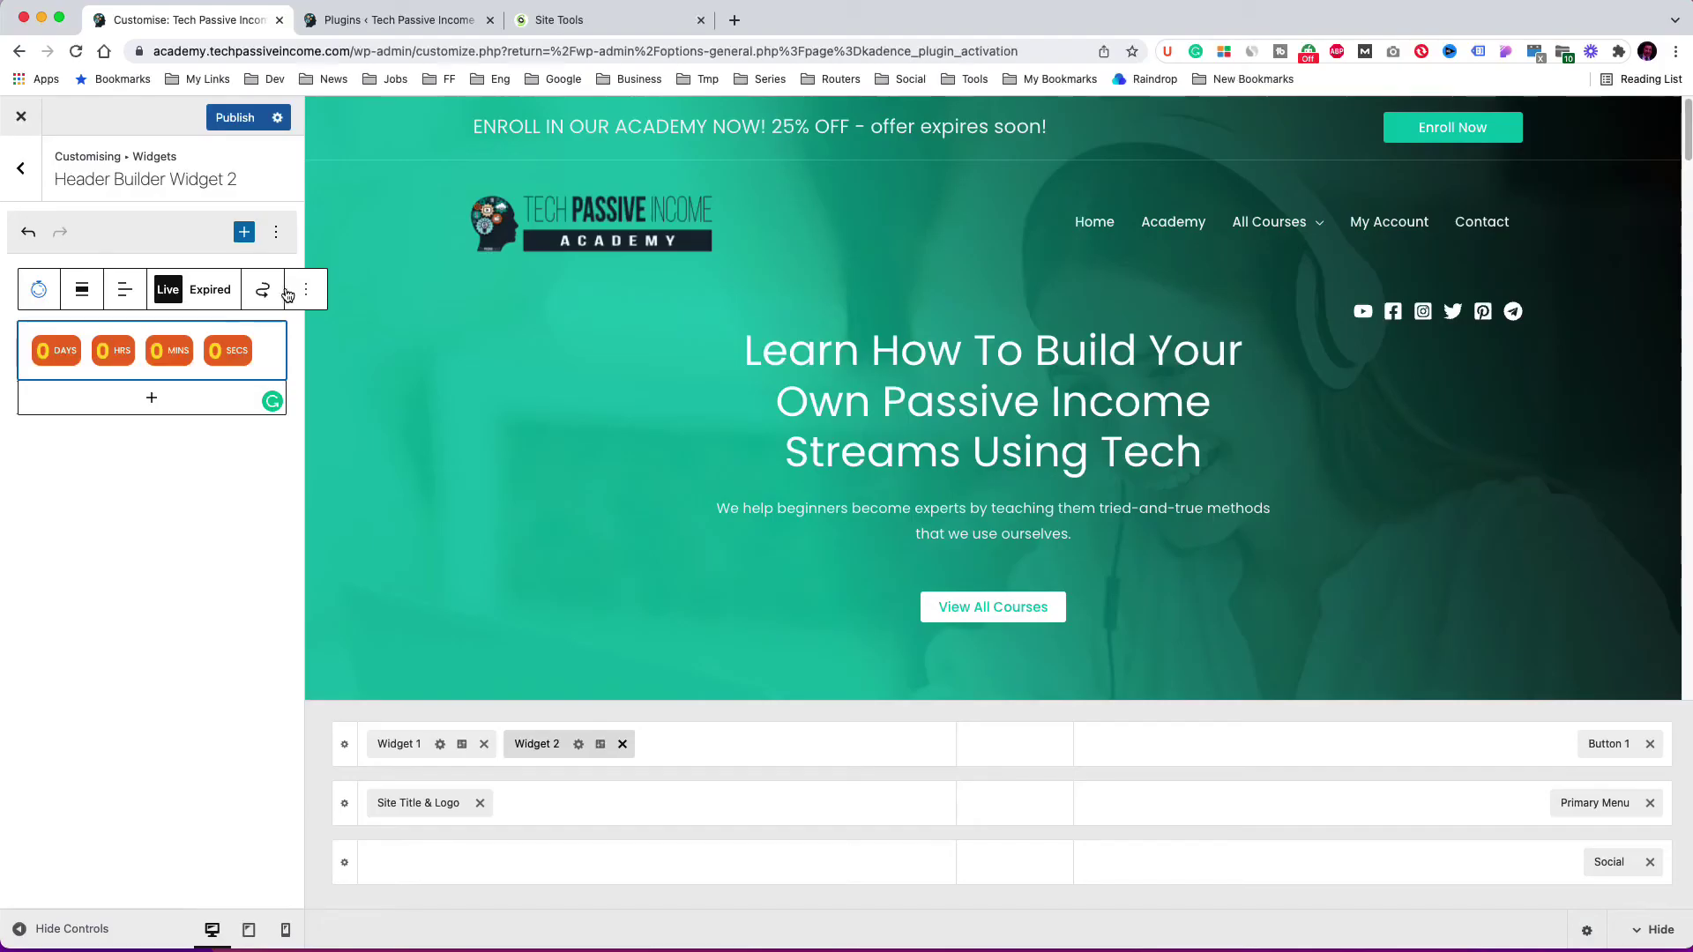
{"action": "left_click", "coordinate": [210, 290]}
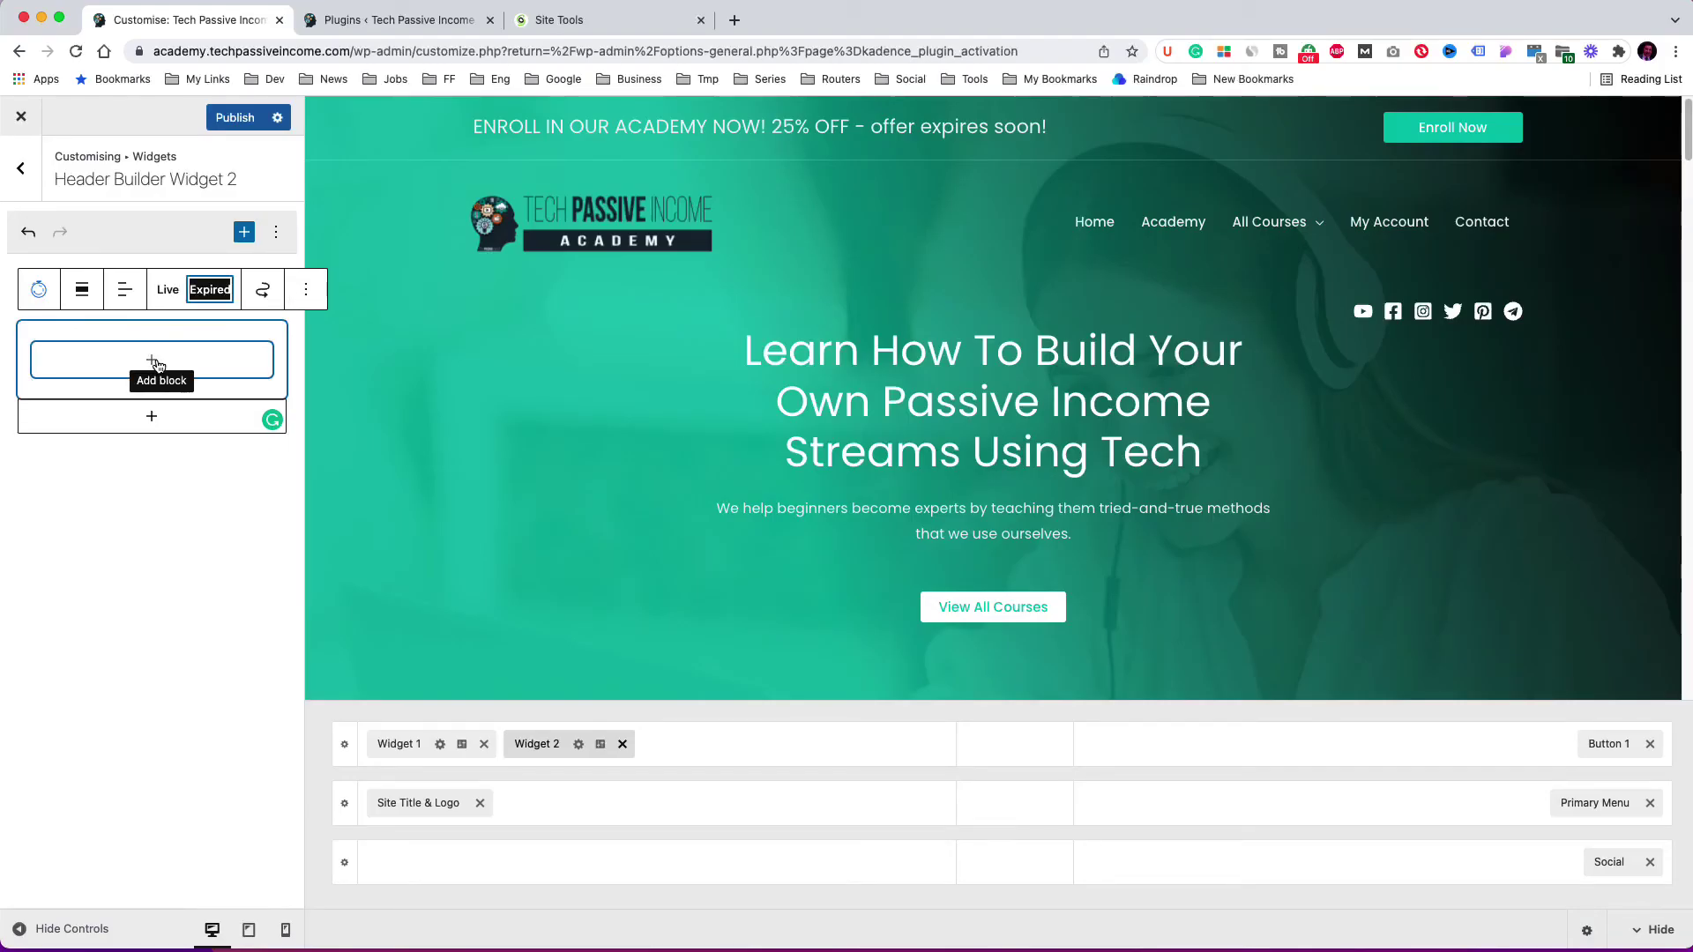
{"action": "left_click", "coordinate": [157, 364]}
{"action": "left_click", "coordinate": [108, 363]}
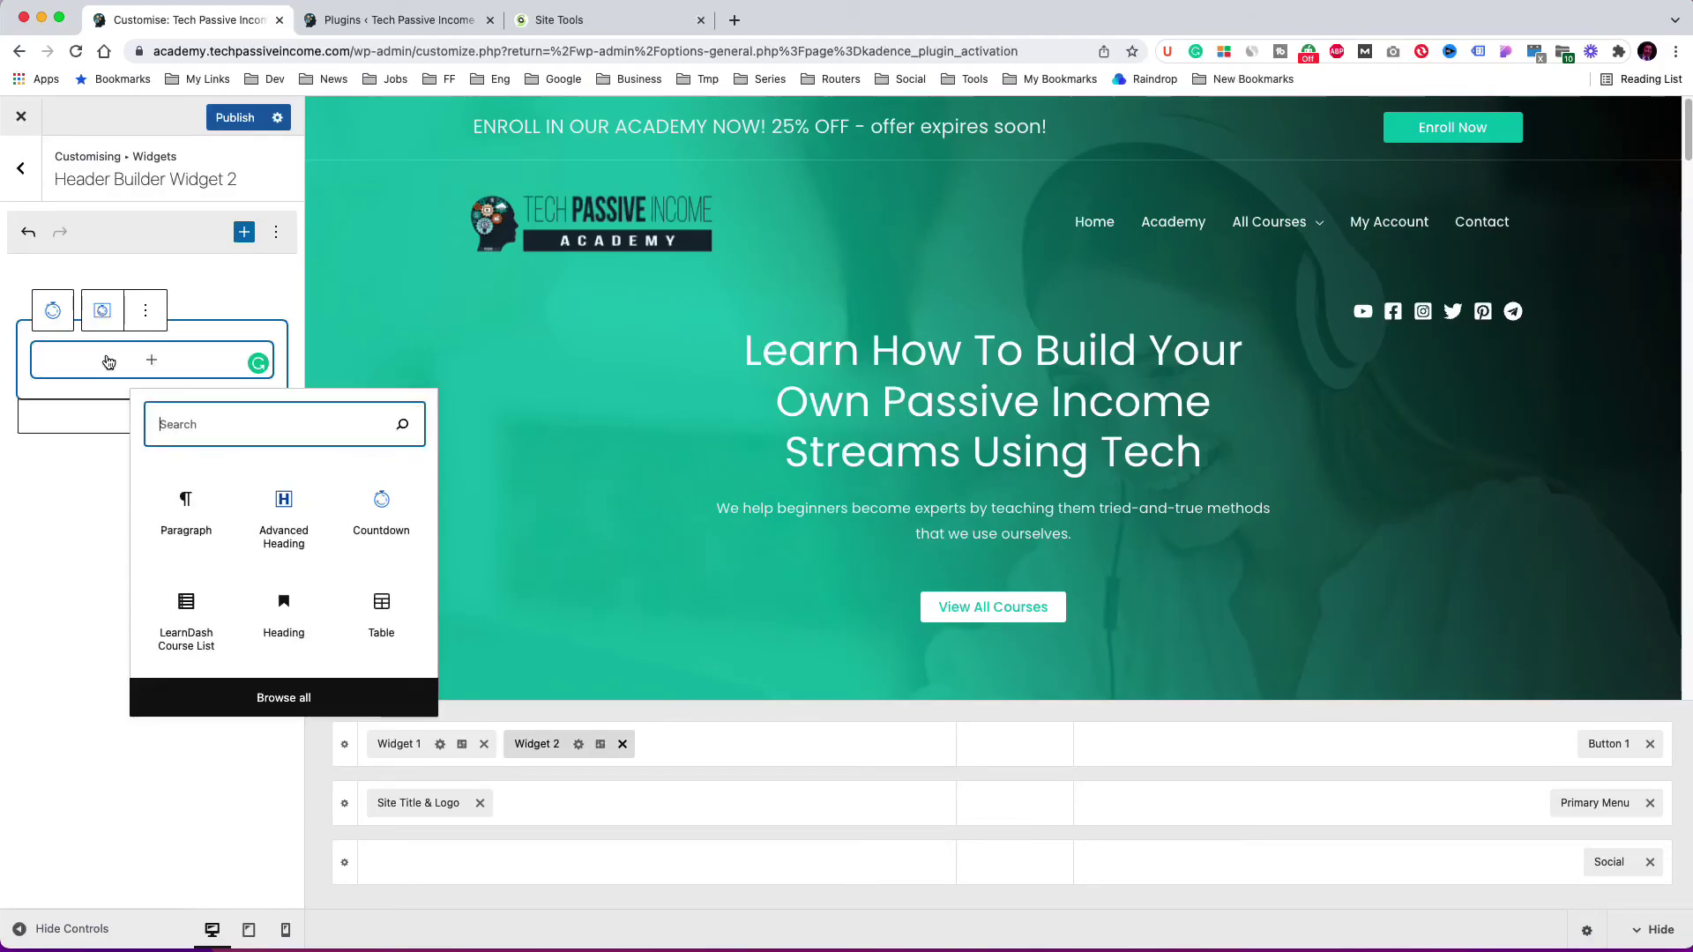
{"action": "left_click", "coordinate": [184, 494]}
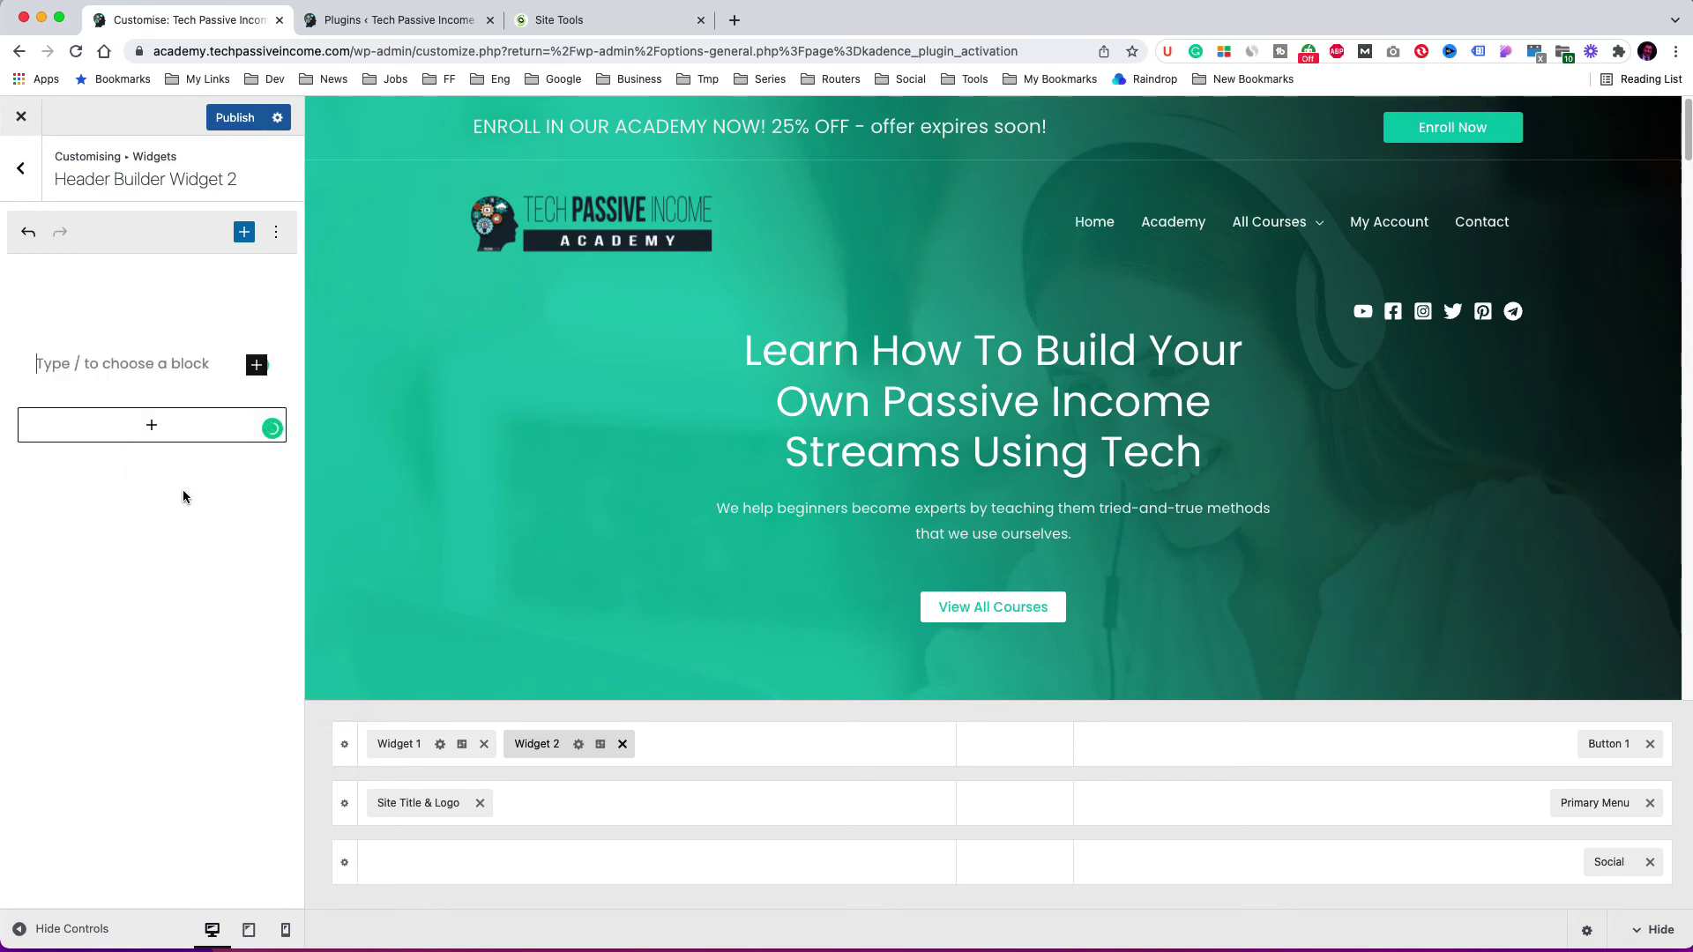
{"action": "type", "text": "Offer expired"}
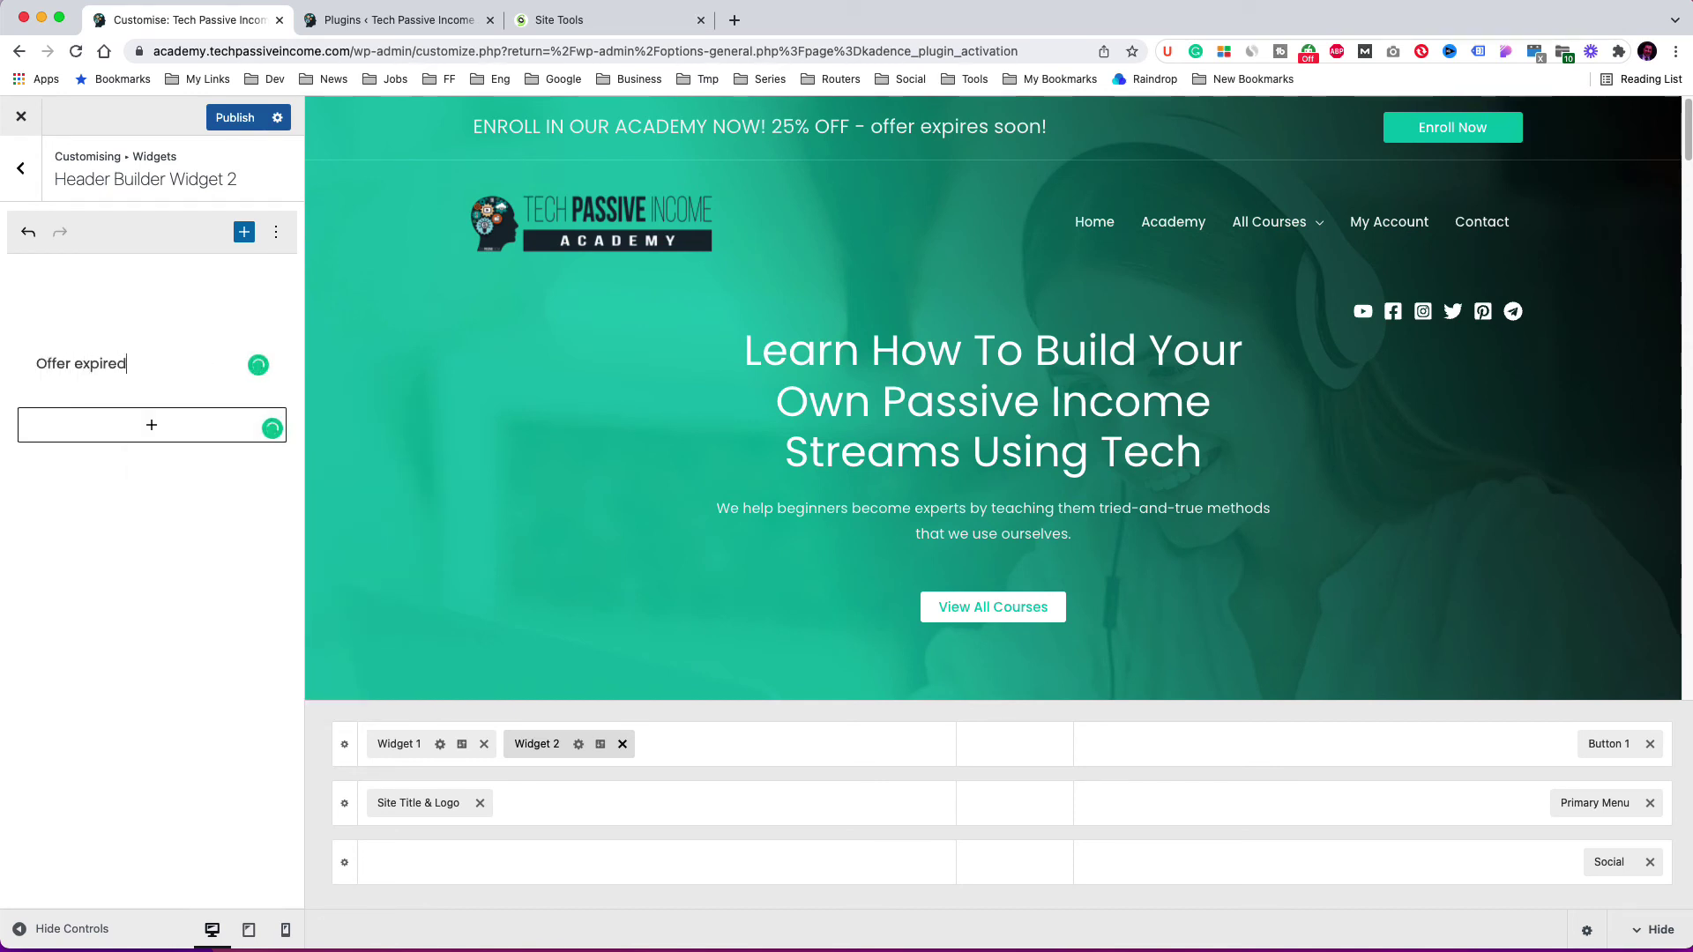
{"action": "left_click", "coordinate": [237, 118]}
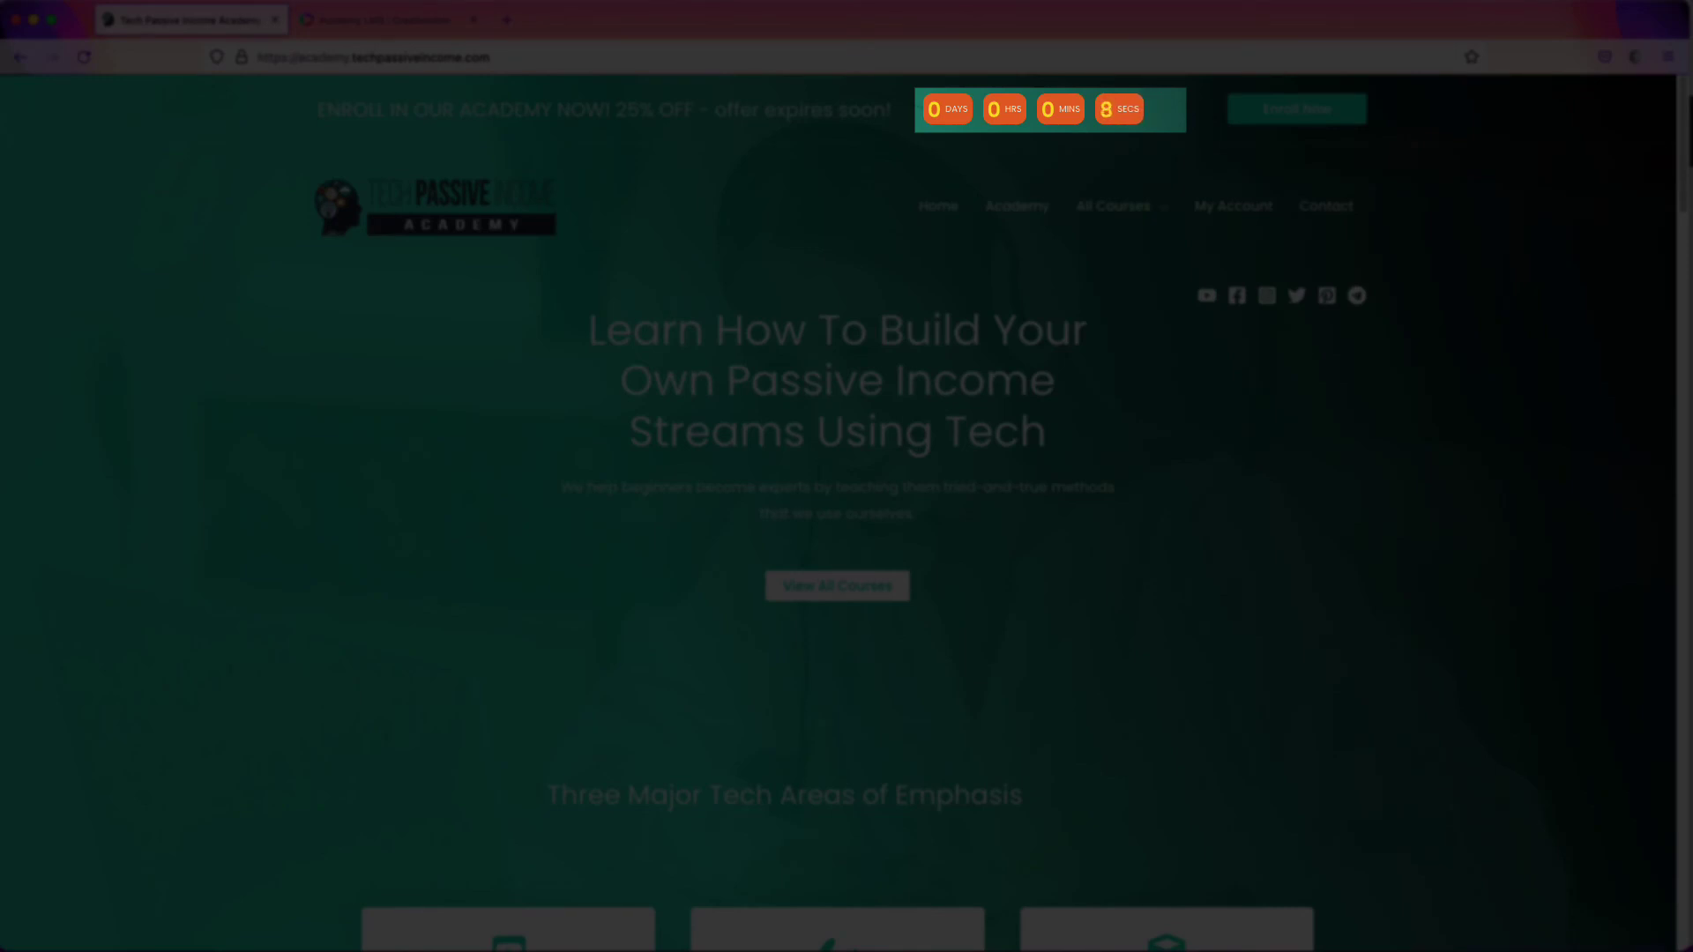
- Select the 'Offer expired' text that replaced the finished countdown on the live site
{"action": "left_click_drag", "start_coordinate": [1014, 106], "coordinate": [924, 106]}
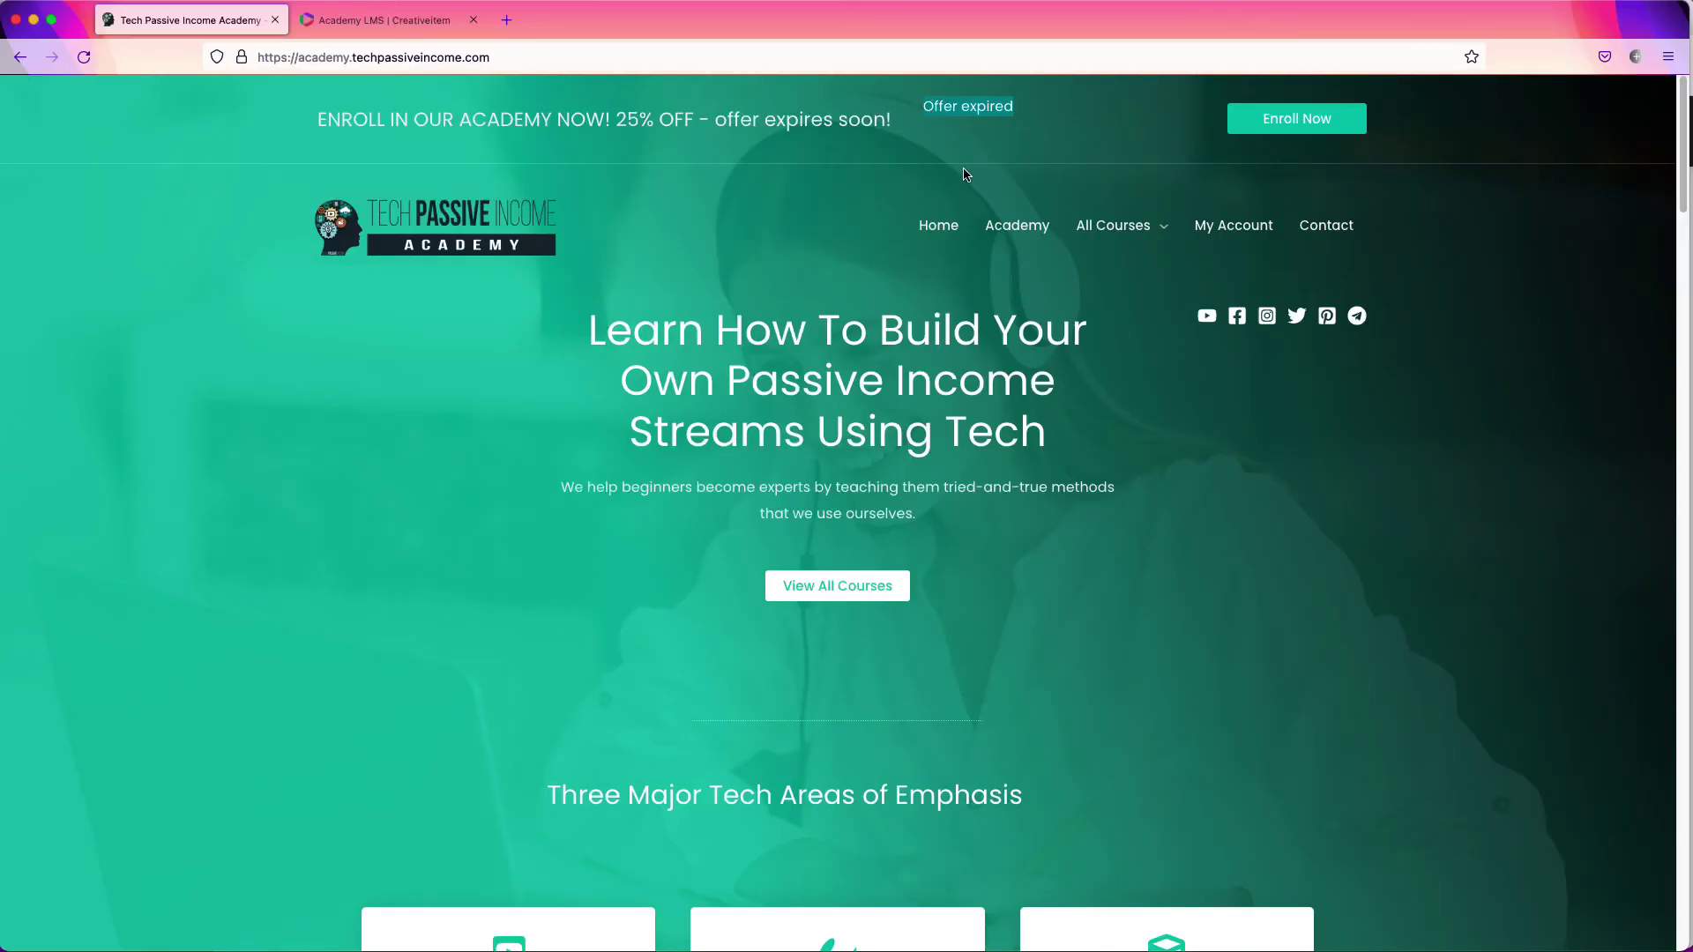